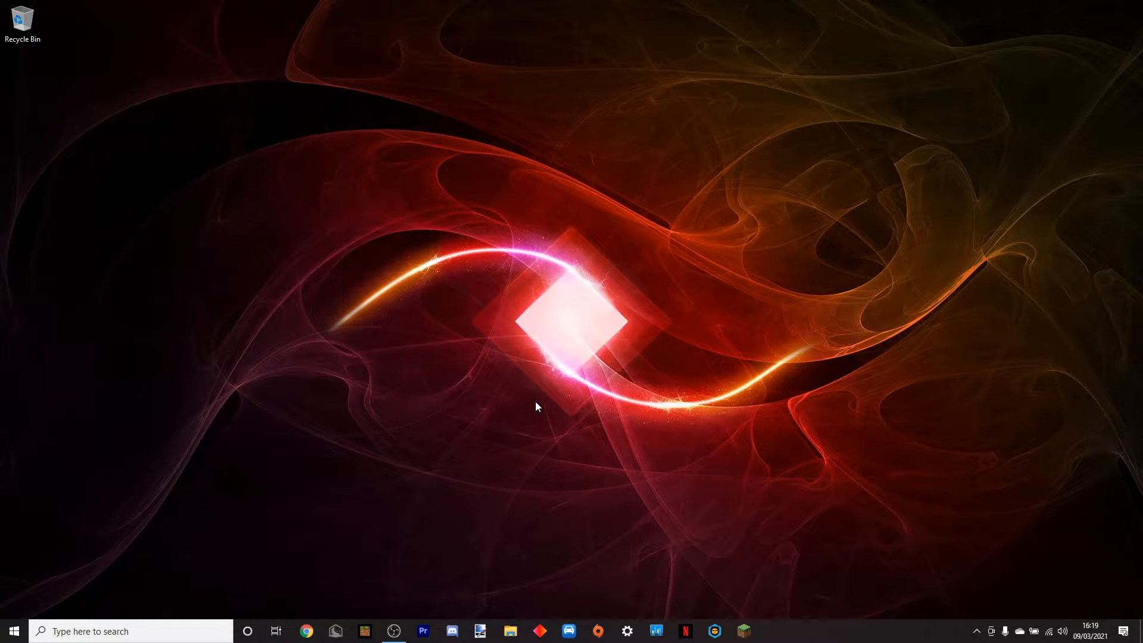
left_click_drag(389, 206, 752, 373)
left_click_drag(176, 63, 985, 616)
Start paint.net and open the AppData Roaming folder in a file window.
left_click(480, 631)
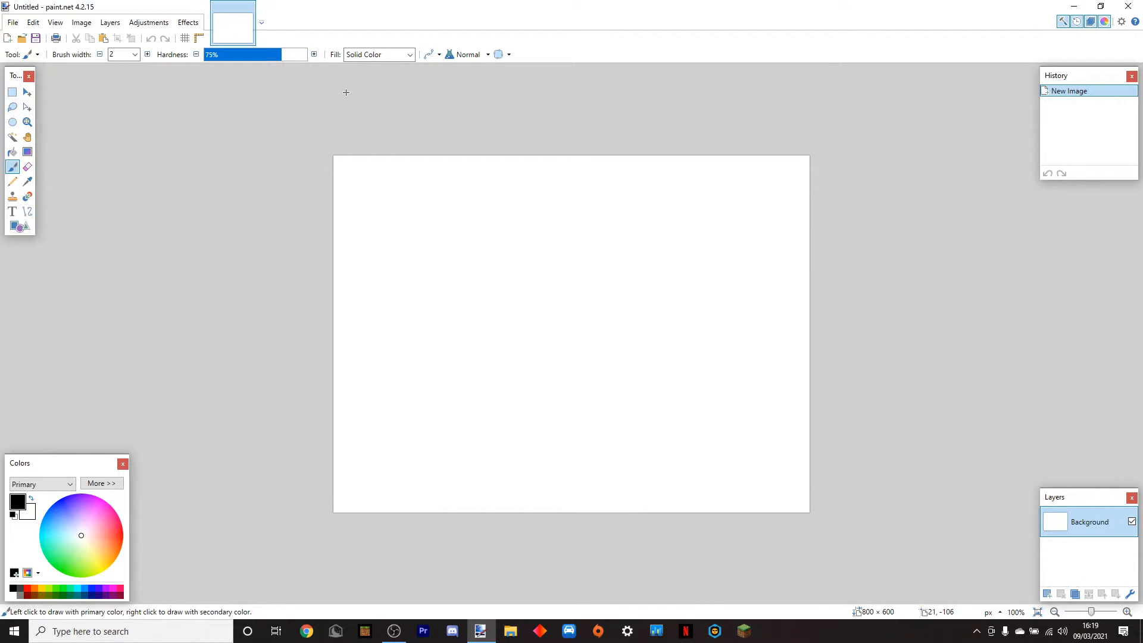
key("super+r")
key("Return")
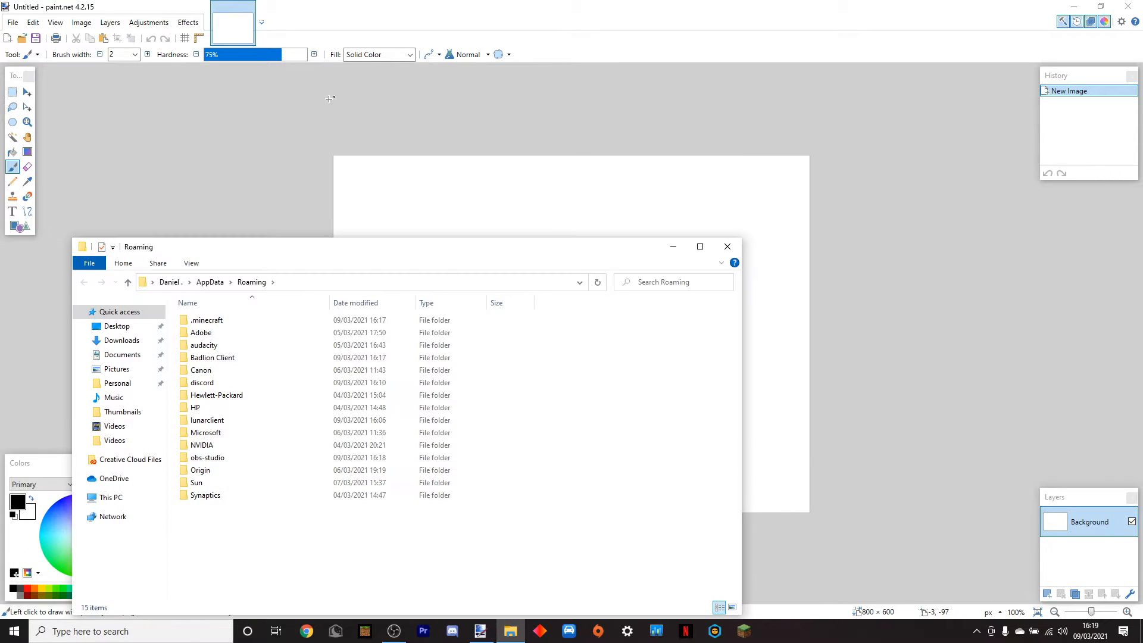
Open the screenshots folder inside .minecraft and go to its most recent images.
double_click(249, 321)
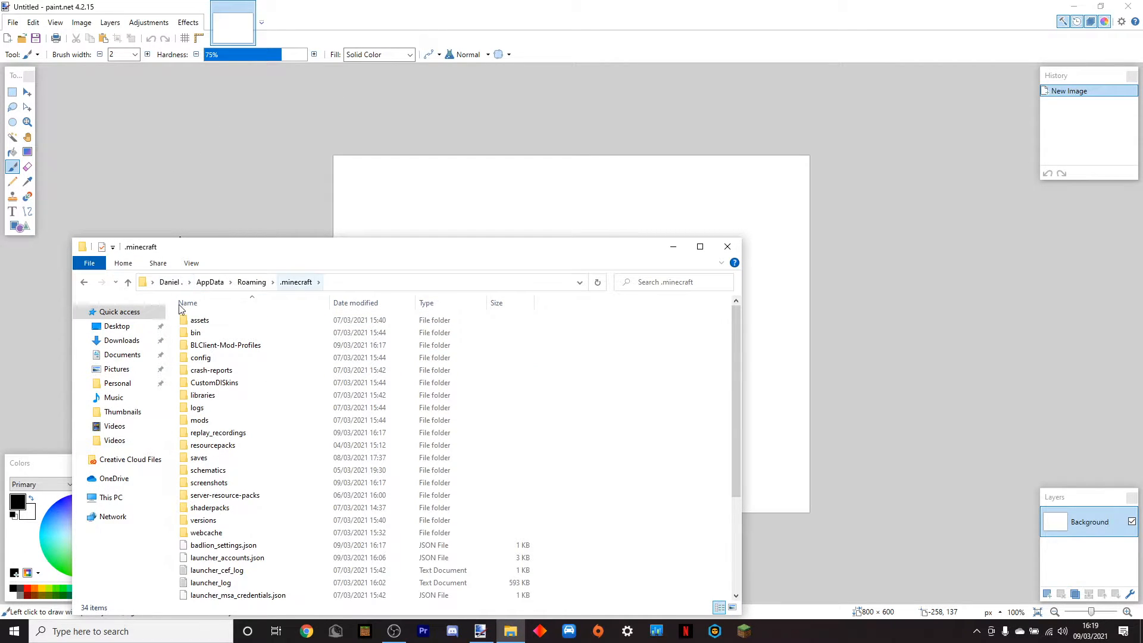
scroll(281, 380, "down", 4)
scroll(289, 465, "up", 4)
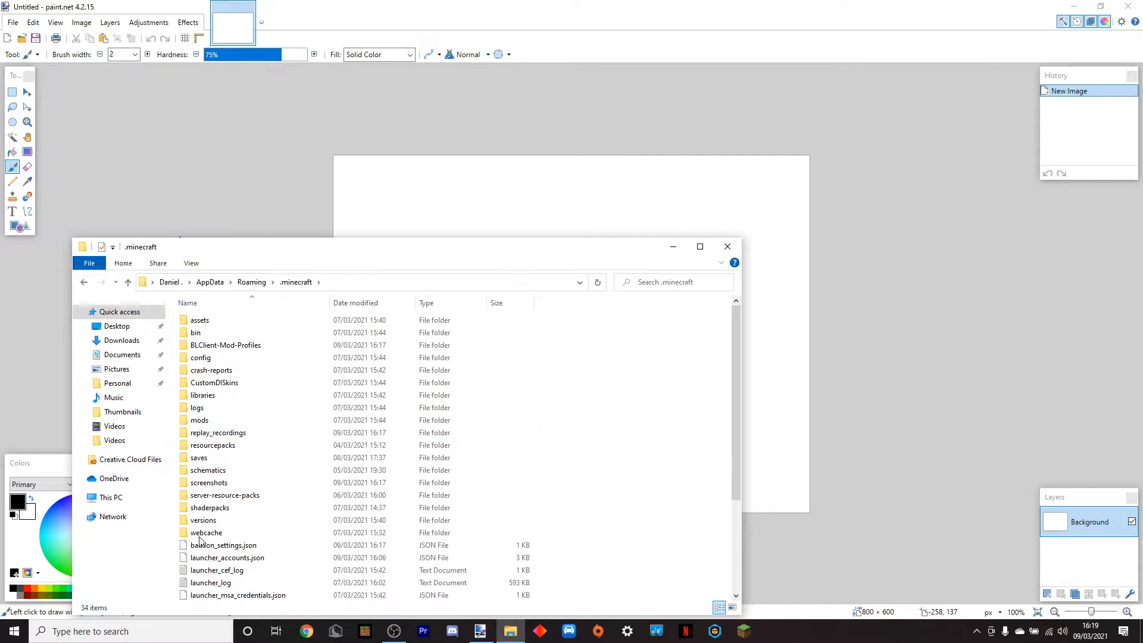
double_click(228, 486)
scroll(599, 577, "down", 1)
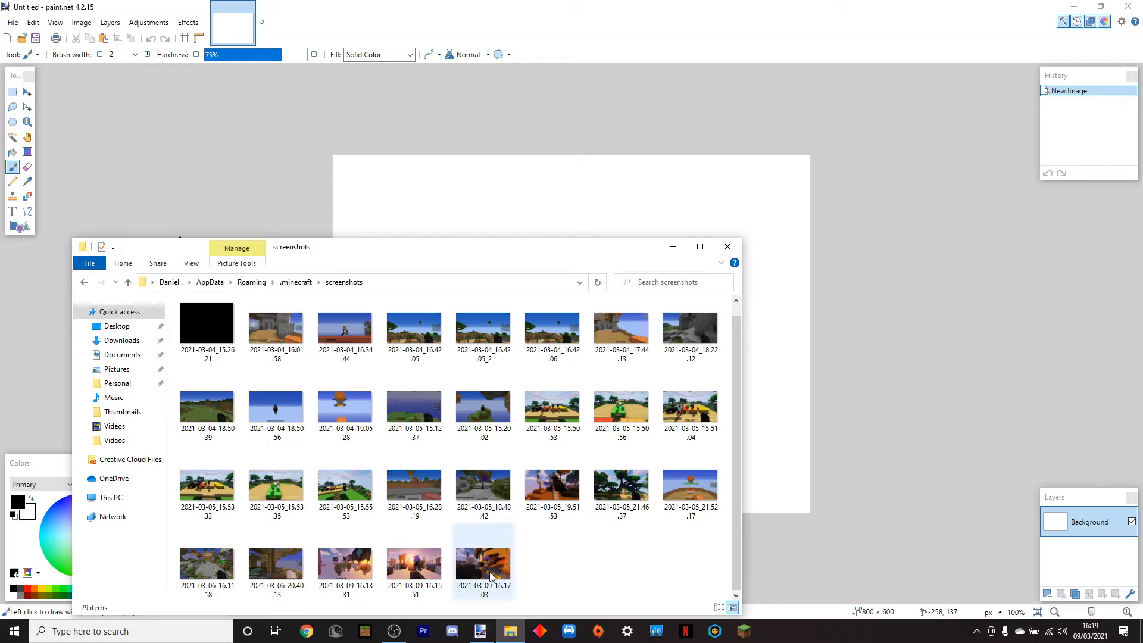
Preview the three 2021-03-09 screenshots, 16.13.31, 16.15.51 and 16.17.03, viewing the last one full size.
double_click(345, 568)
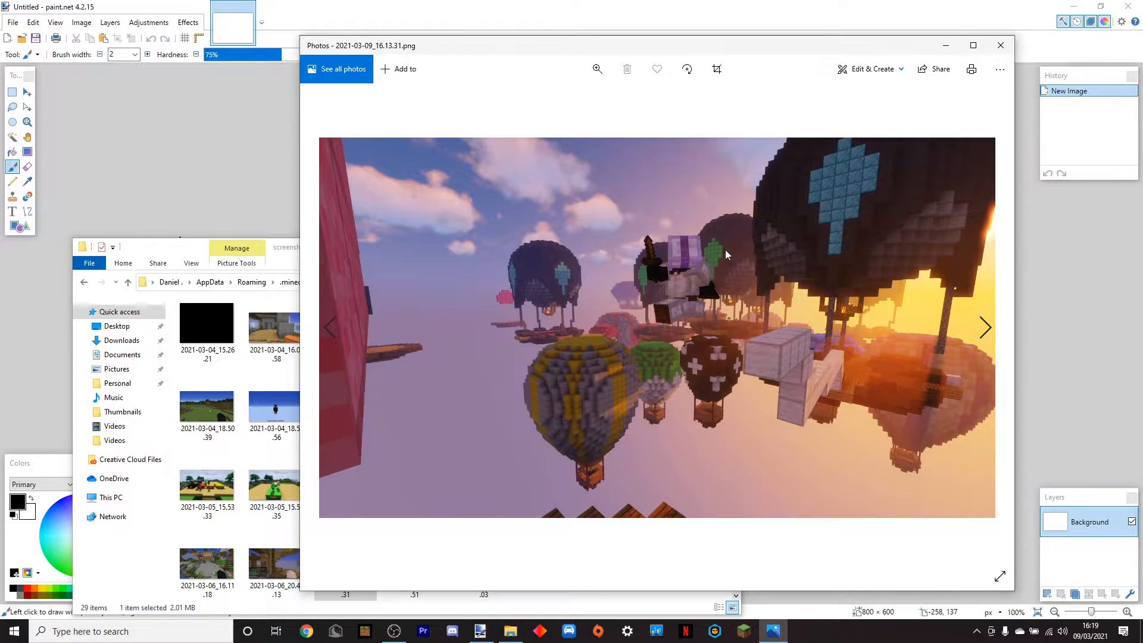
left_click(1000, 45)
double_click(415, 566)
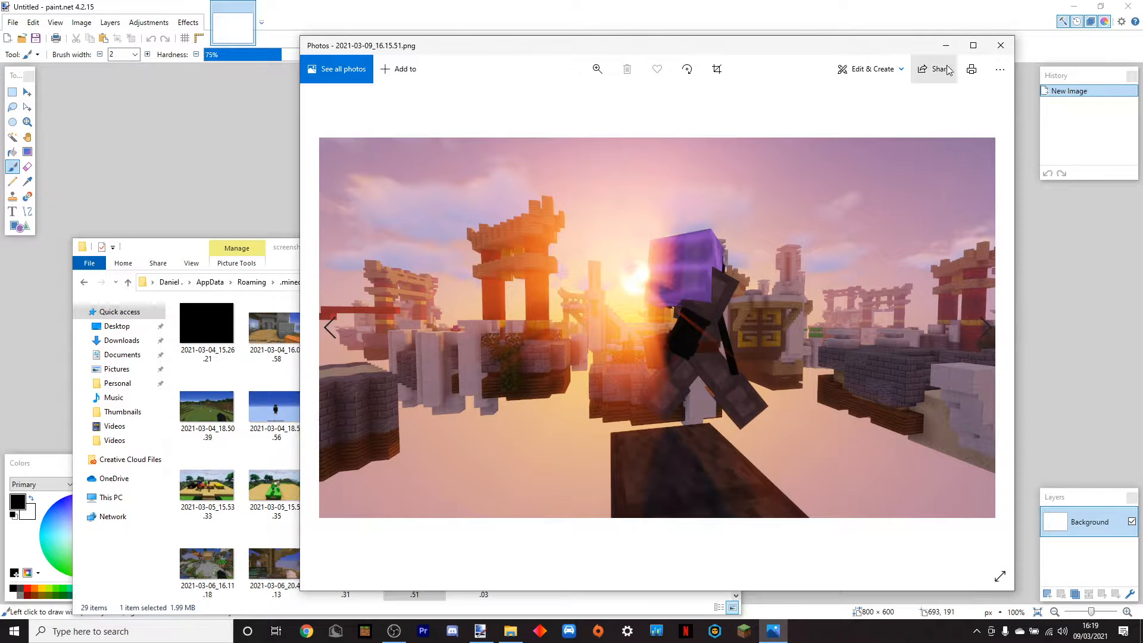
left_click(1001, 45)
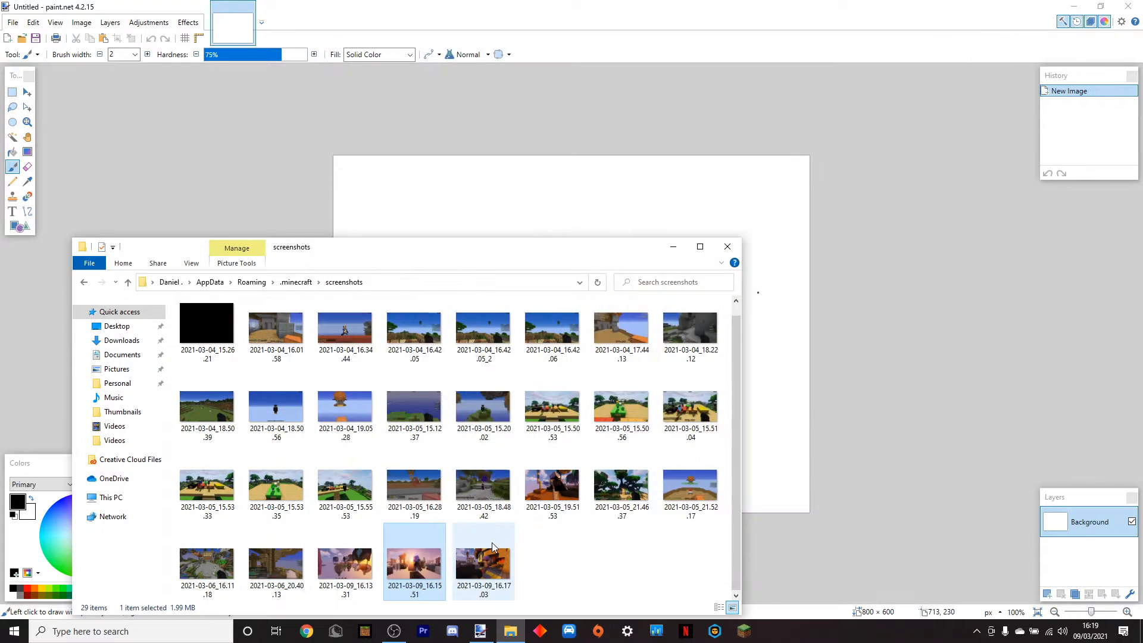
left_click(492, 547)
double_click(516, 557)
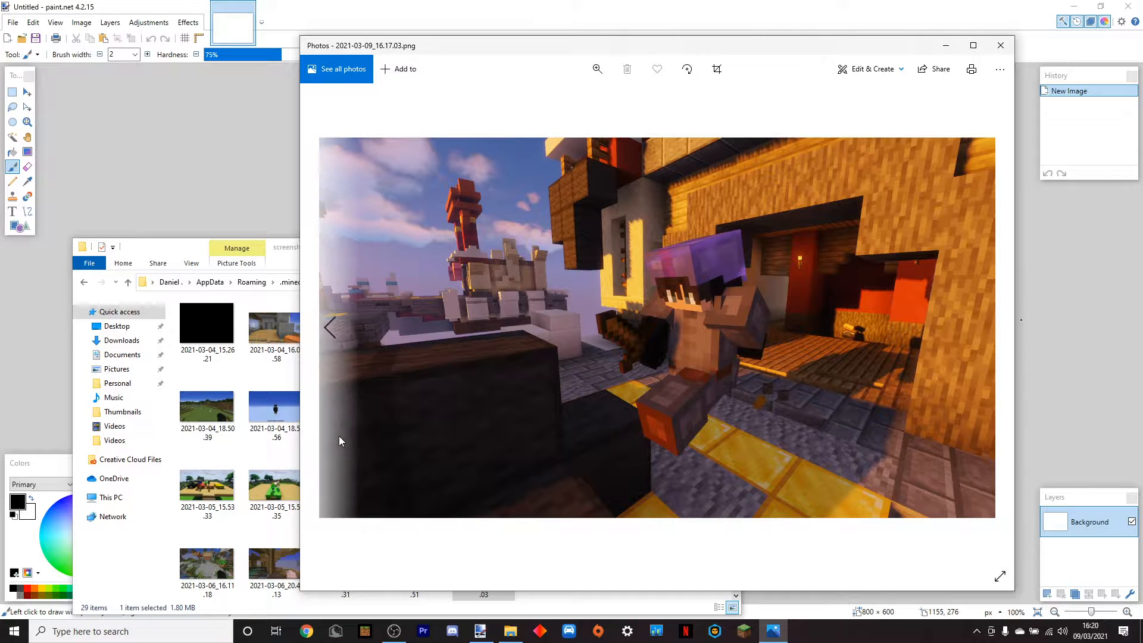
left_click(967, 46)
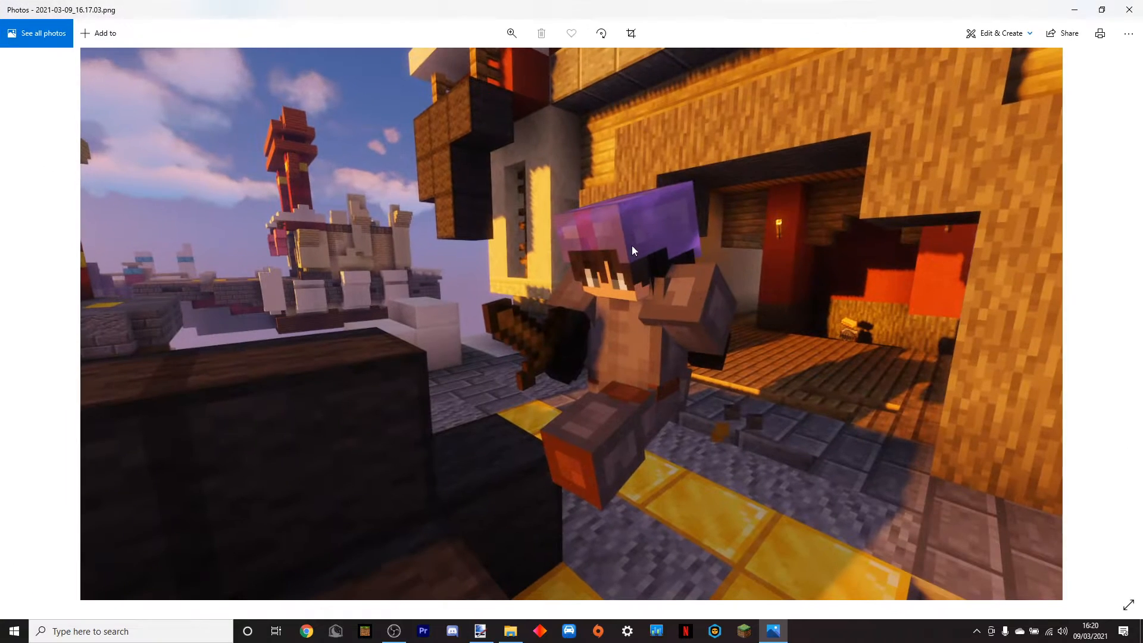
left_click(1130, 12)
Open the screenshot 2021-03-09_16.17.03 as an image in paint.net and close the screenshots folder.
mouse_move(488, 575)
left_mouse_down()
mouse_move(619, 541)
mouse_move(754, 211)
mouse_move(646, 185)
left_mouse_up()
left_click(530, 321)
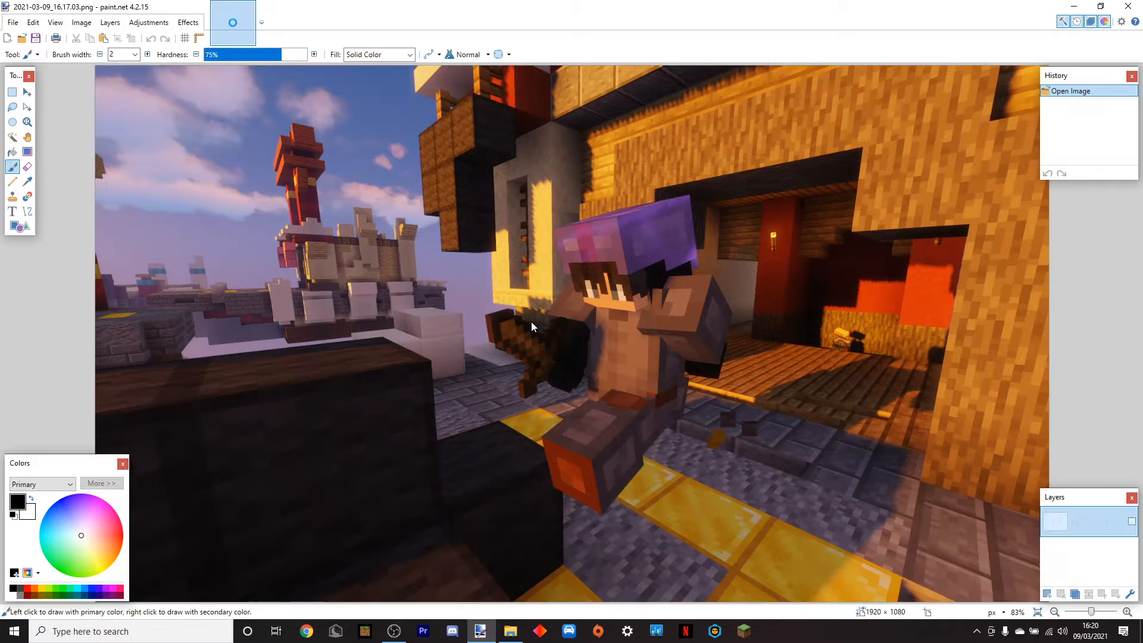
left_click(511, 631)
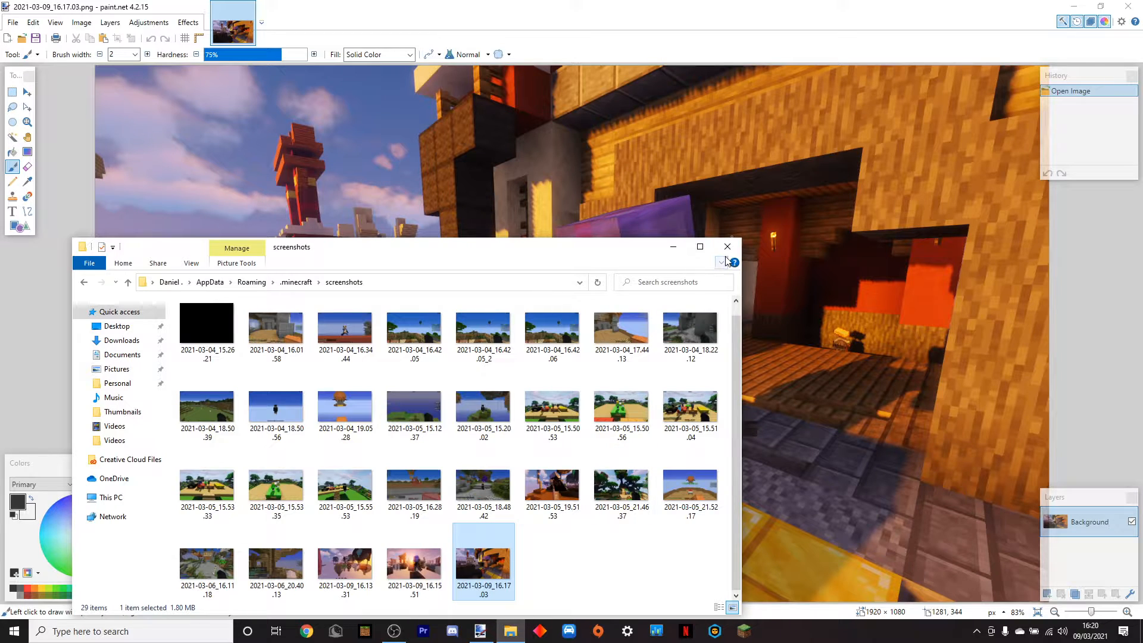
left_click(725, 259)
left_click(729, 248)
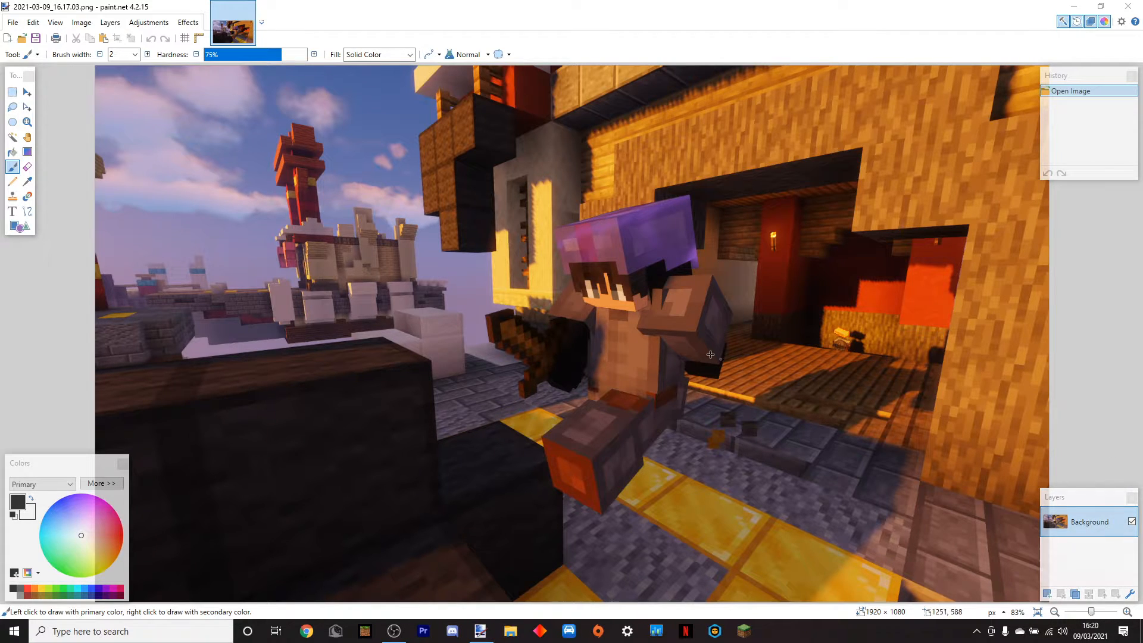
Add a new layer above the Background and make it the active layer.
left_click(1048, 594)
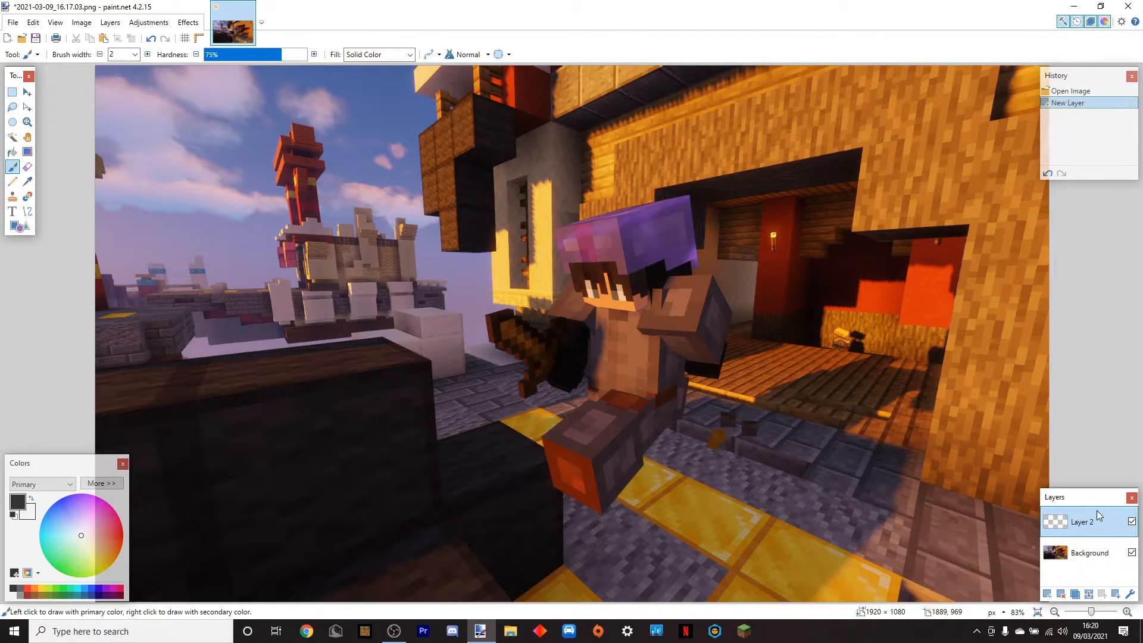
left_click(1071, 552)
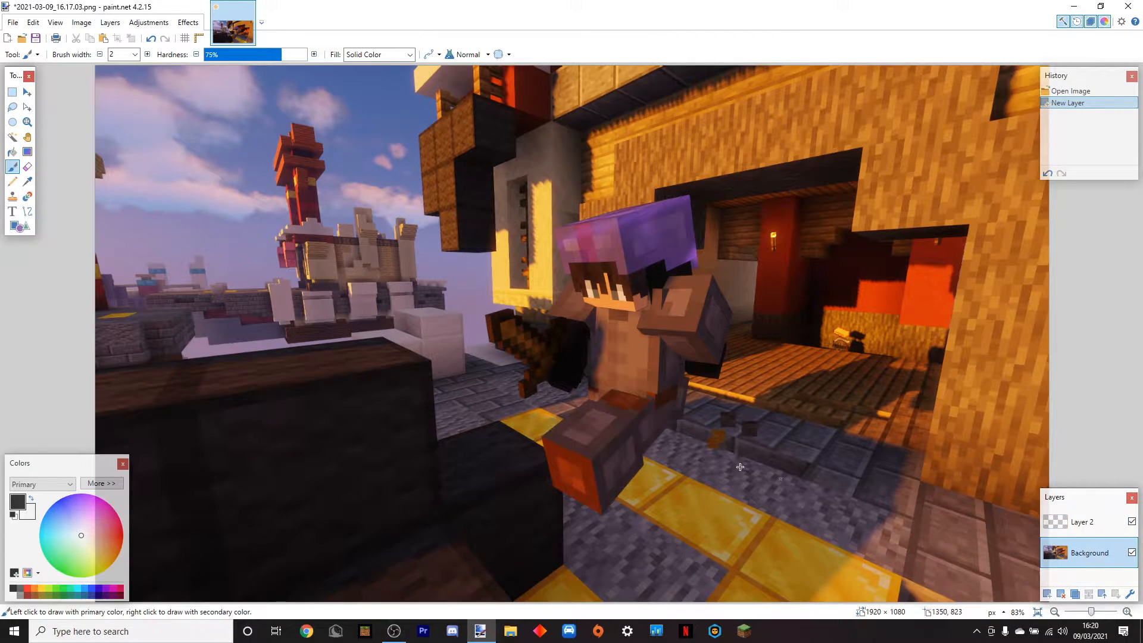
left_click(1080, 525)
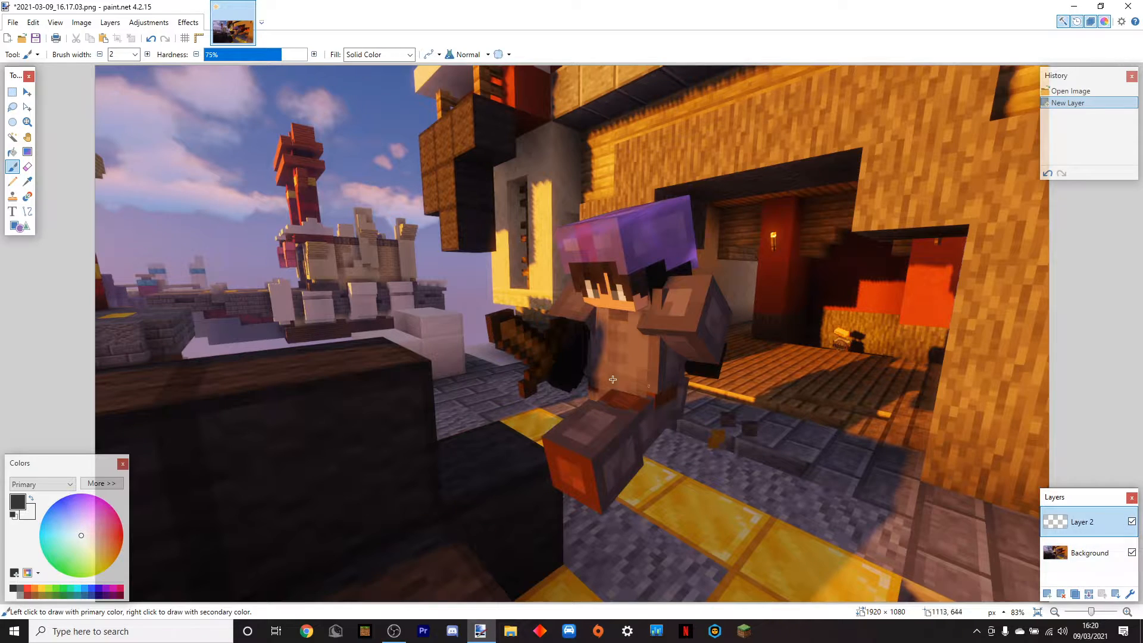
Write the text HOW TO on two lines over the sky on Layer 2.
left_click(12, 211)
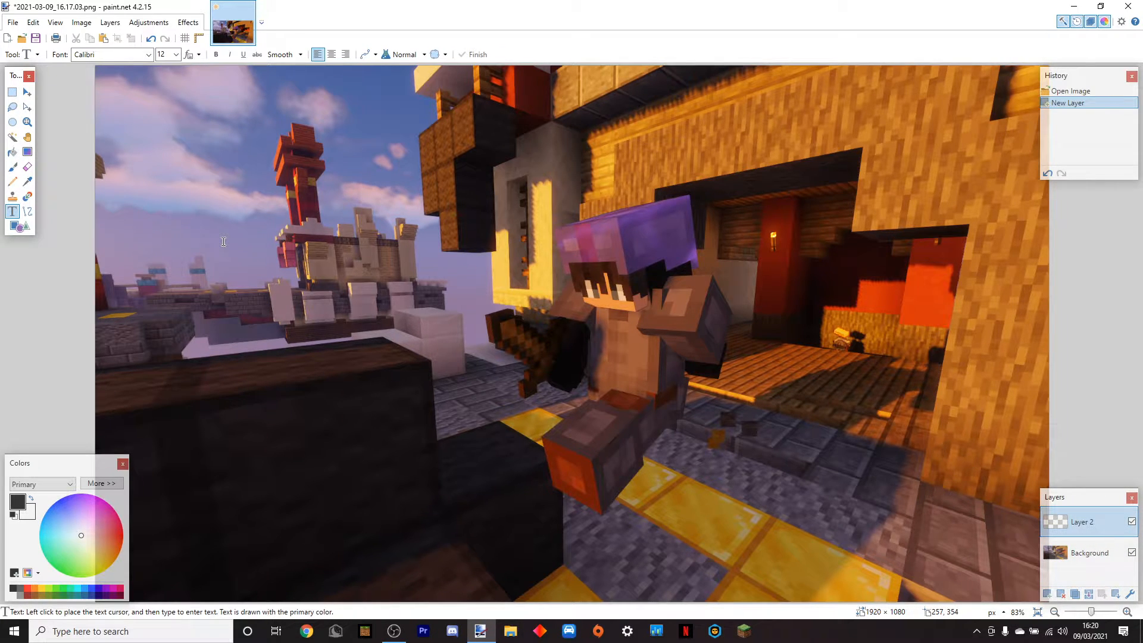
left_click(223, 242)
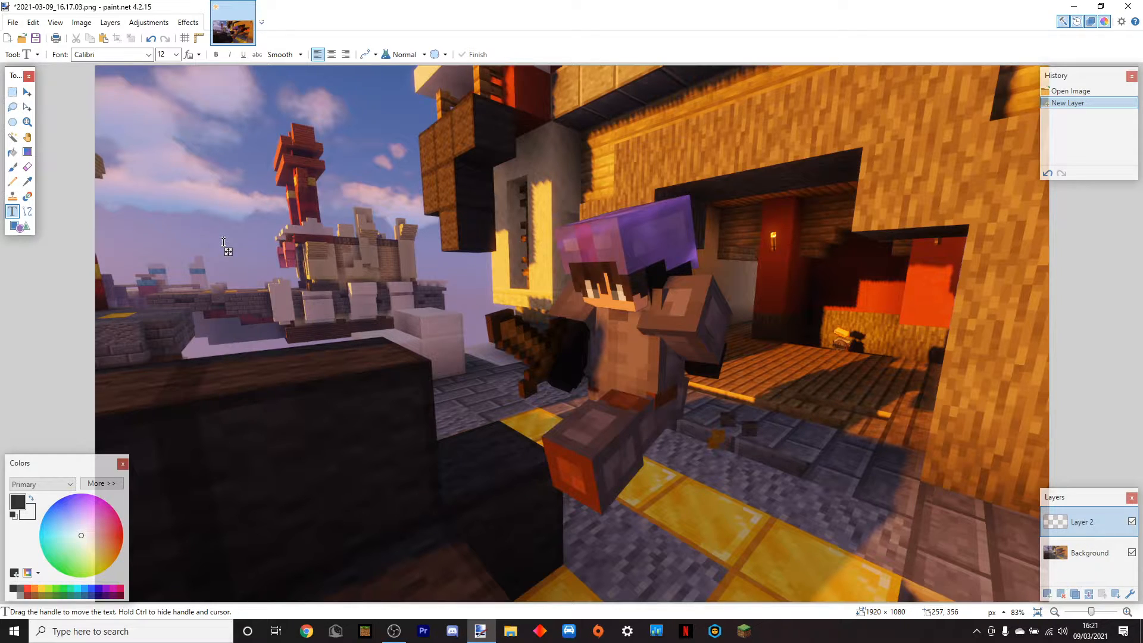
type("How")
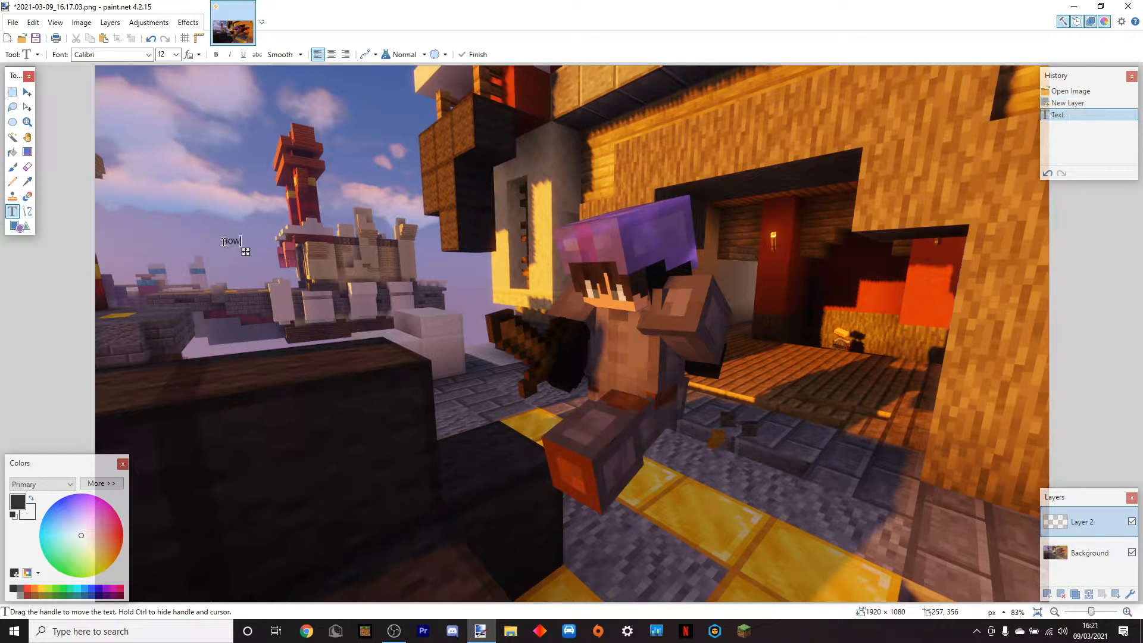
key("Return")
type("To")
Shift the HOW TO text closer to the character and set its font size to 144.
left_click_drag(239, 263, 302, 286)
left_click(176, 55)
left_click(169, 239)
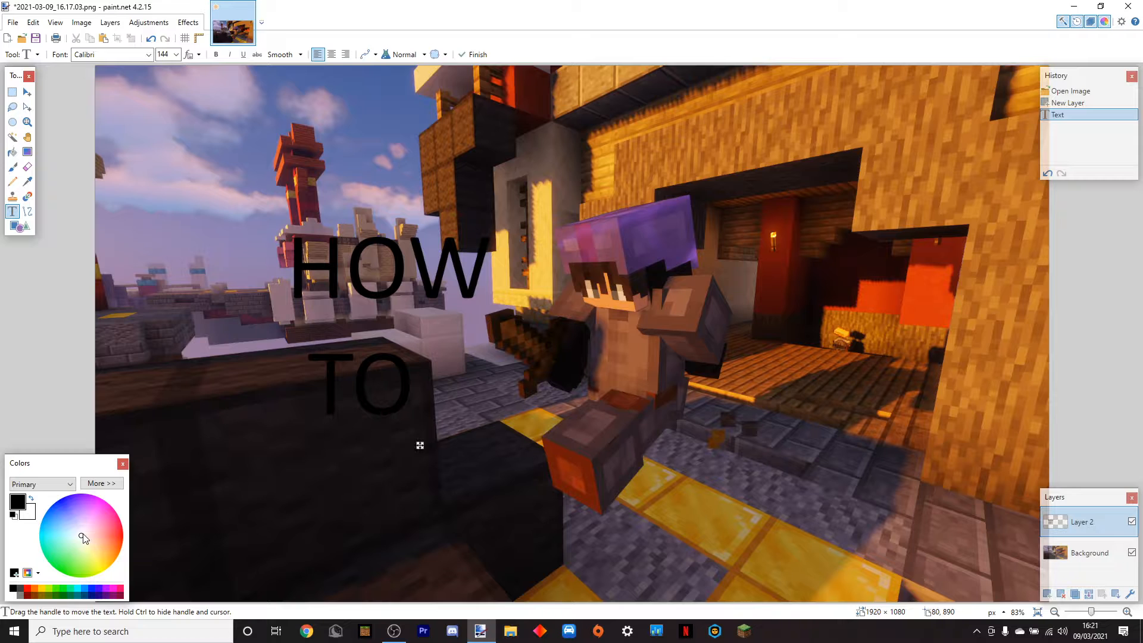
Colour the HOW TO text grey and indent the word TO so it sits centred beneath HOW.
left_click(20, 594)
left_click_drag(419, 446, 386, 461)
key("Left")
key("Left")
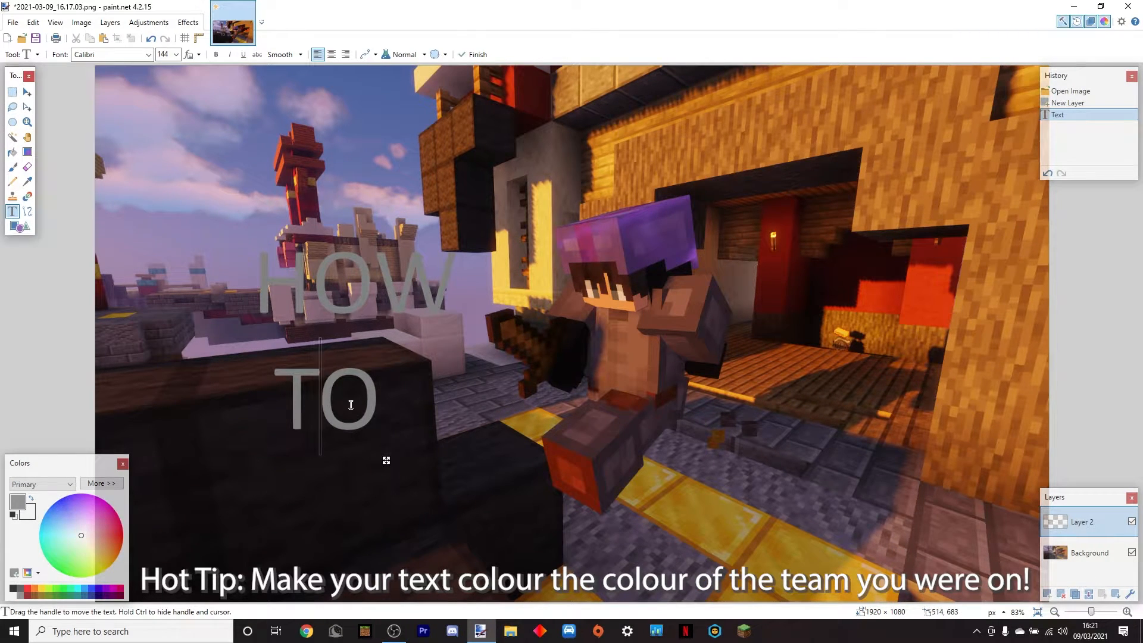
key("Right")
key("Right")
key("Left")
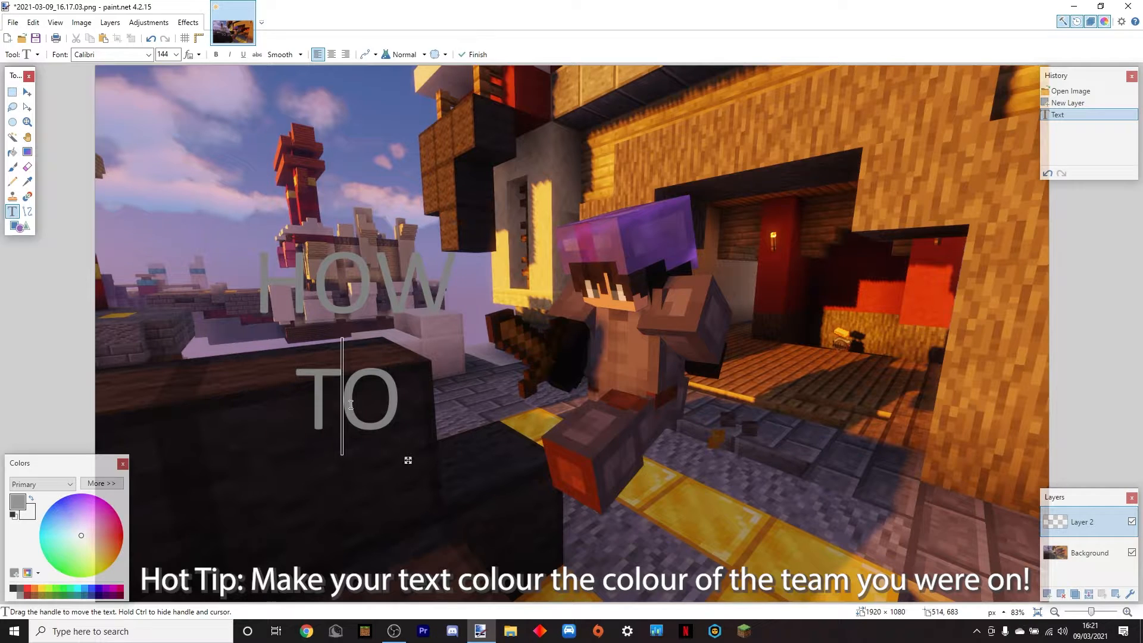
key("Up")
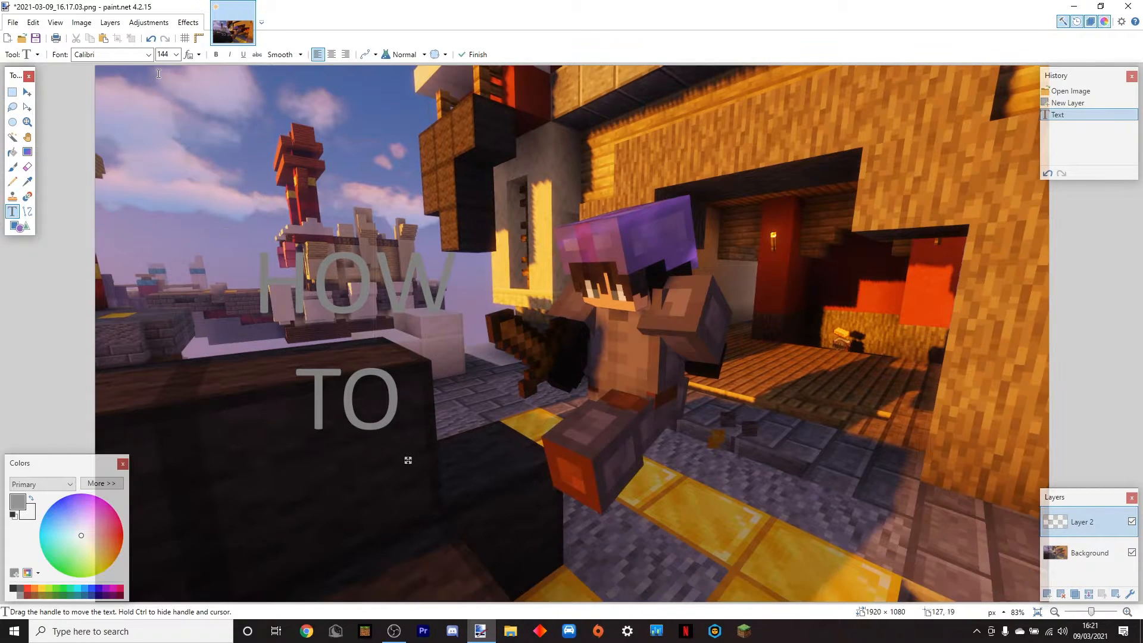
Change the font of the HOW TO text to Eras Bold ITC.
left_click(149, 55)
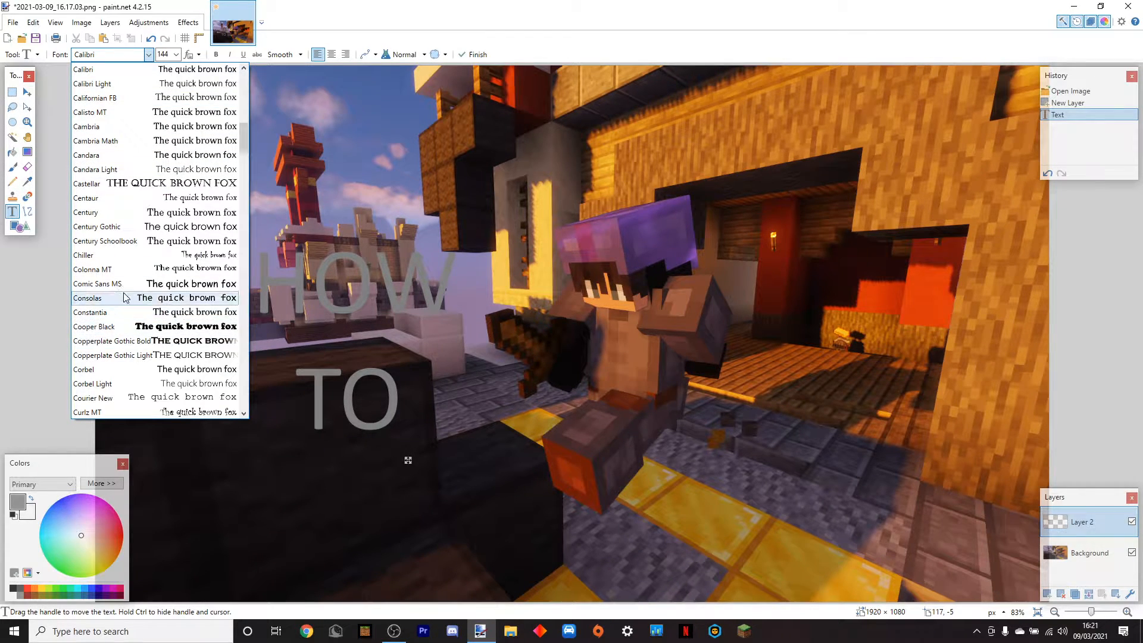
key("e")
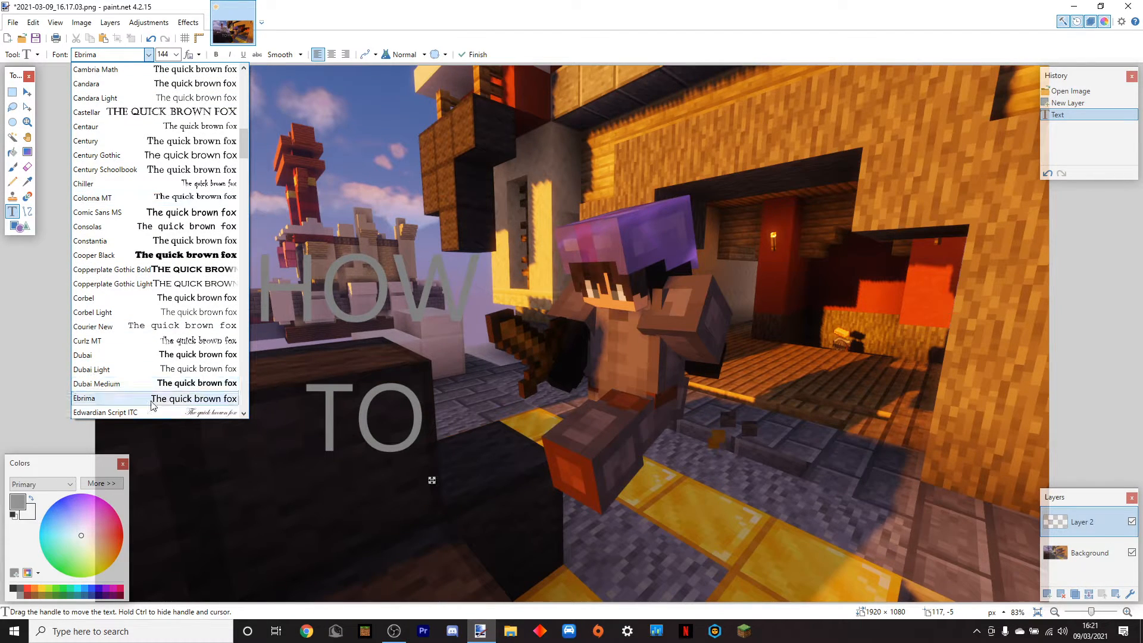
scroll(143, 390, "down", 1)
scroll(125, 408, "down", 1)
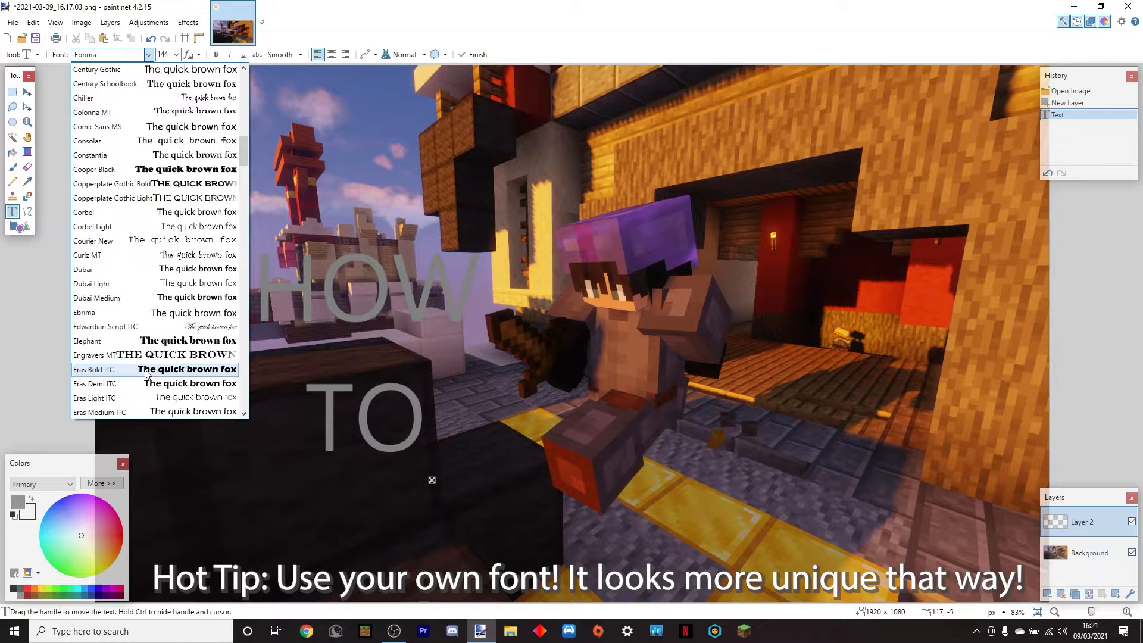
left_click(146, 373)
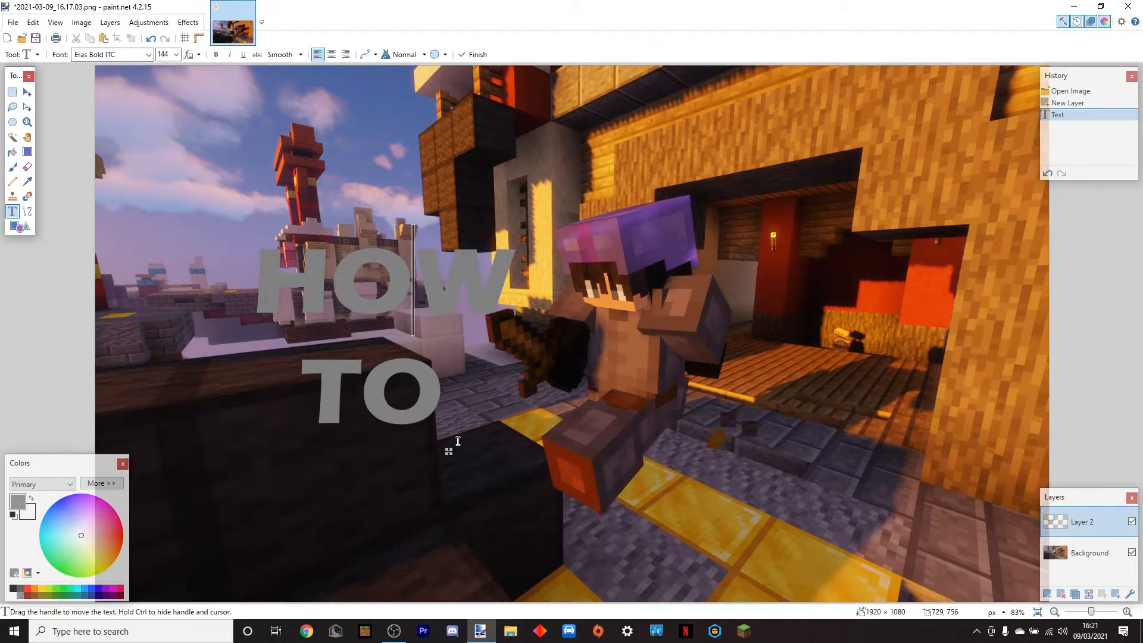
Enlarge the HOW TO text to size 192 and position it in the open area beside the character.
left_click_drag(448, 452, 296, 624)
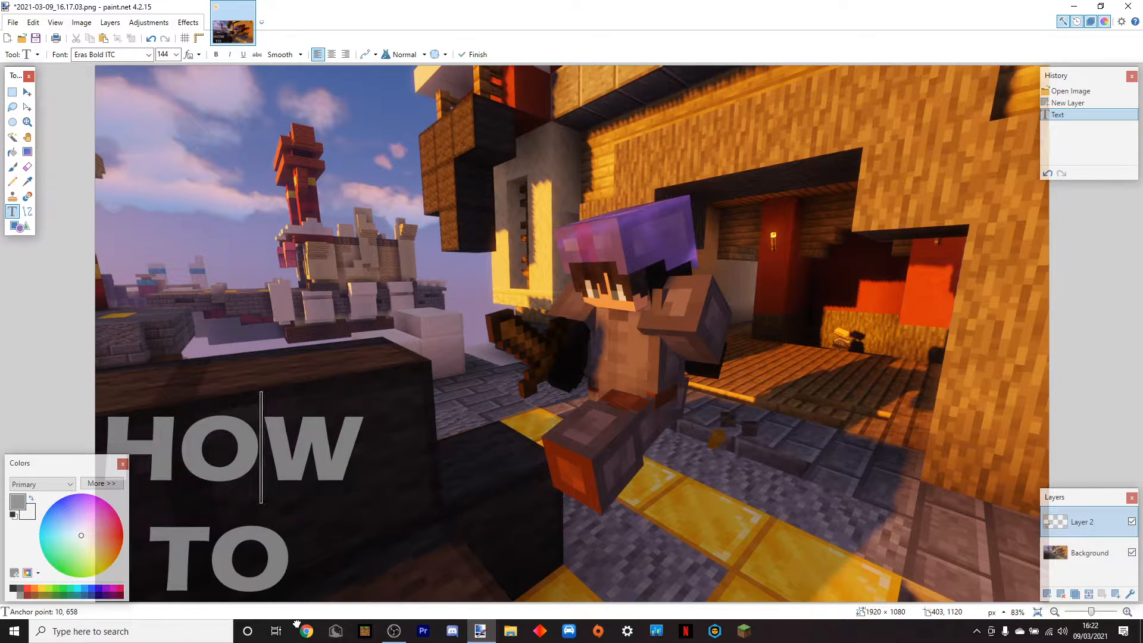
mouse_move(70, 469)
left_mouse_down()
mouse_move(862, 231)
mouse_move(871, 205)
mouse_move(86, 415)
mouse_move(23, 483)
mouse_move(64, 473)
left_mouse_up()
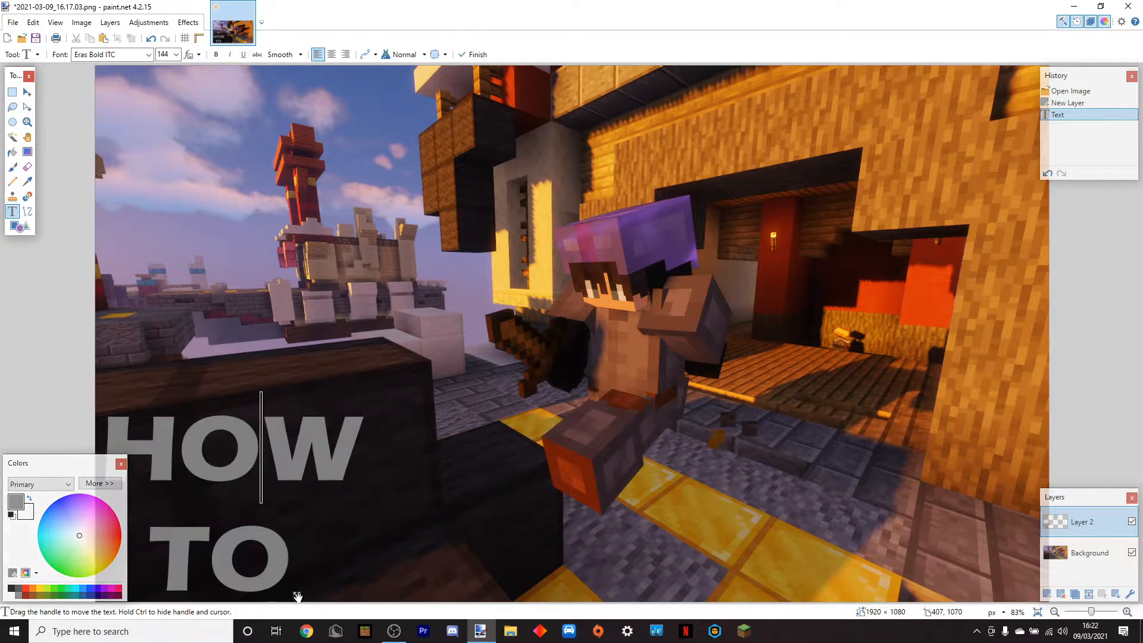
left_click_drag(296, 595, 741, 453)
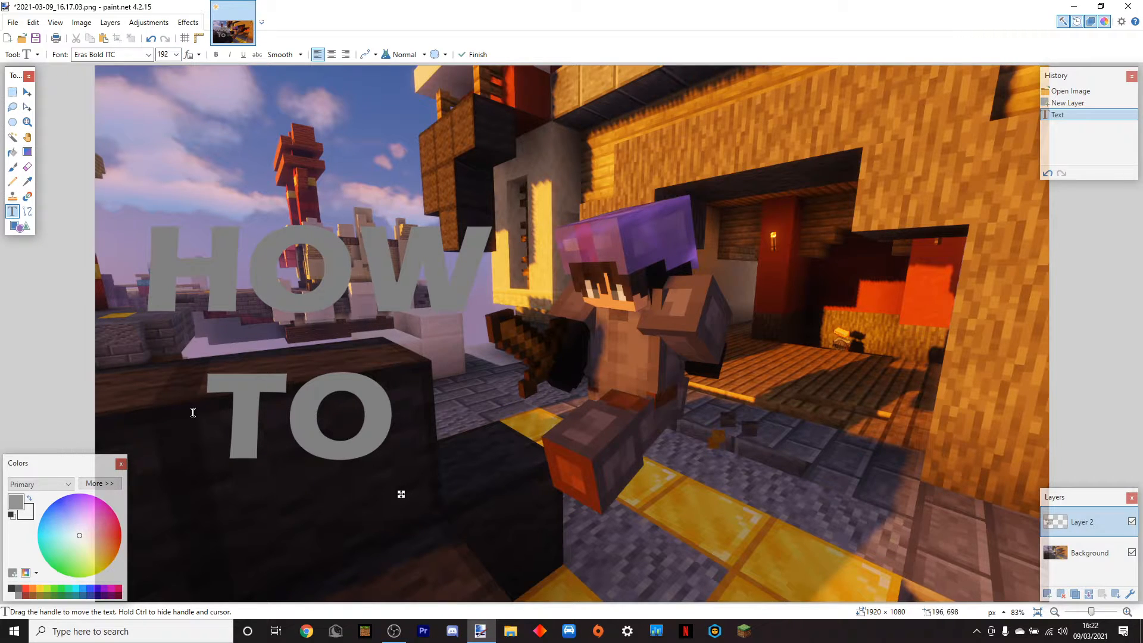
left_click(350, 443)
left_click(312, 271)
Apply a Glow effect to the HOW TO text layer with radius 20, brightness -100 and the contrast raised to its maximum.
left_click(186, 25)
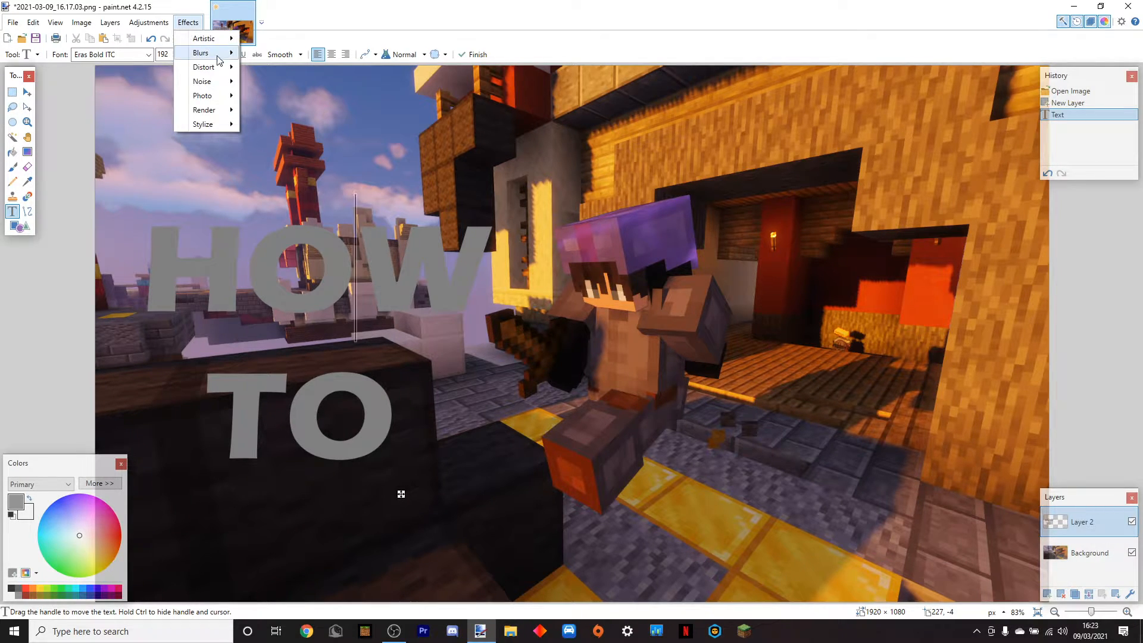
mouse_move(219, 96)
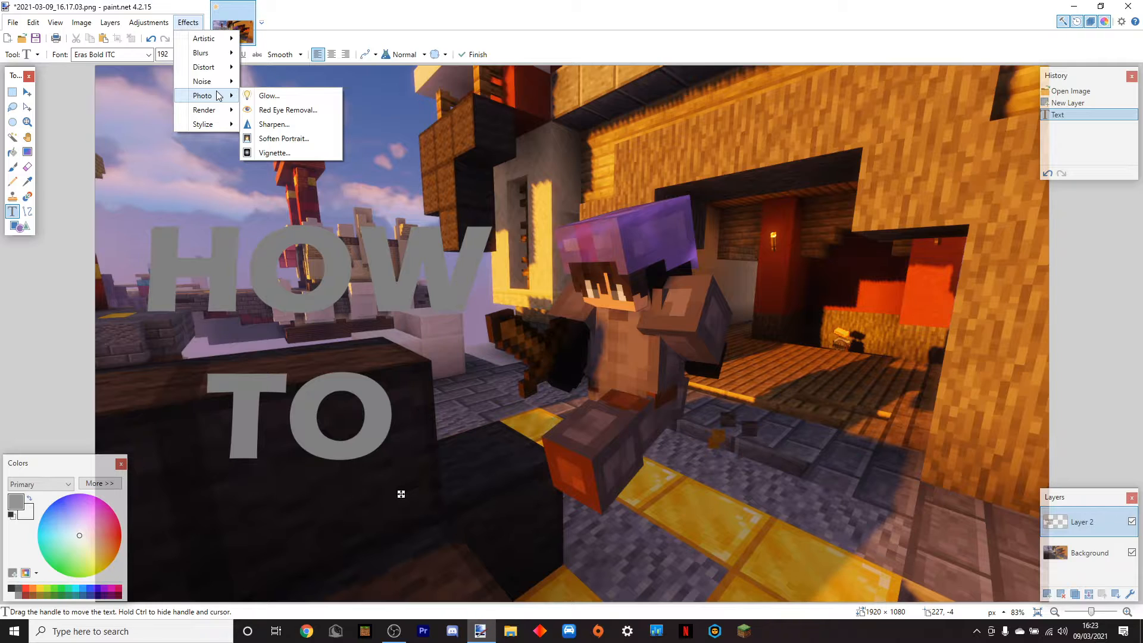
left_click(250, 95)
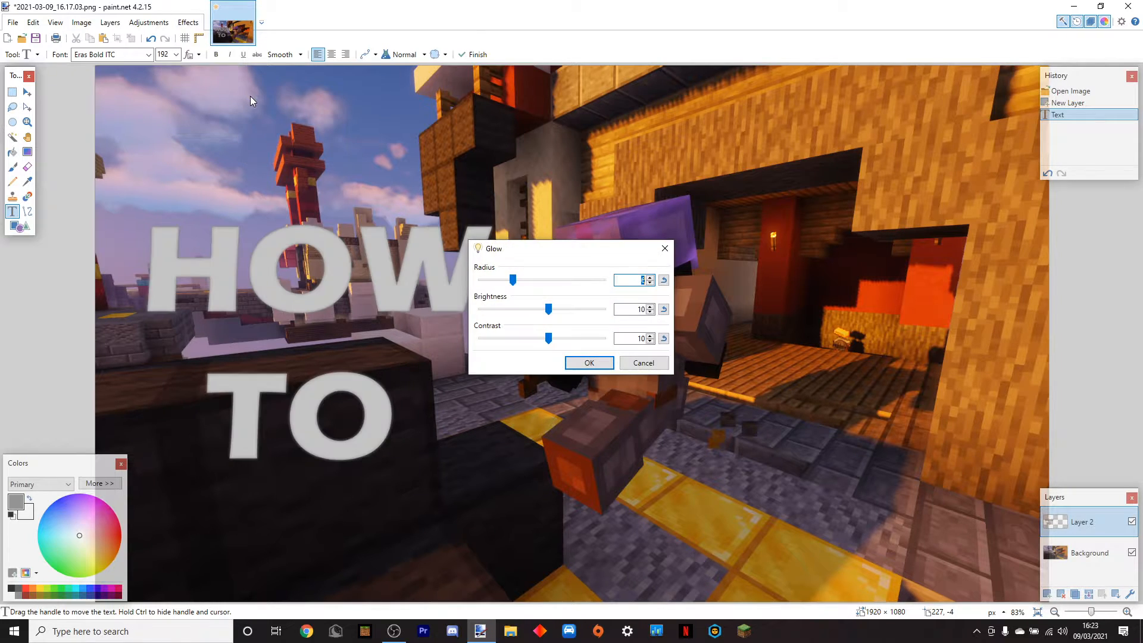
left_click_drag(557, 250, 815, 104)
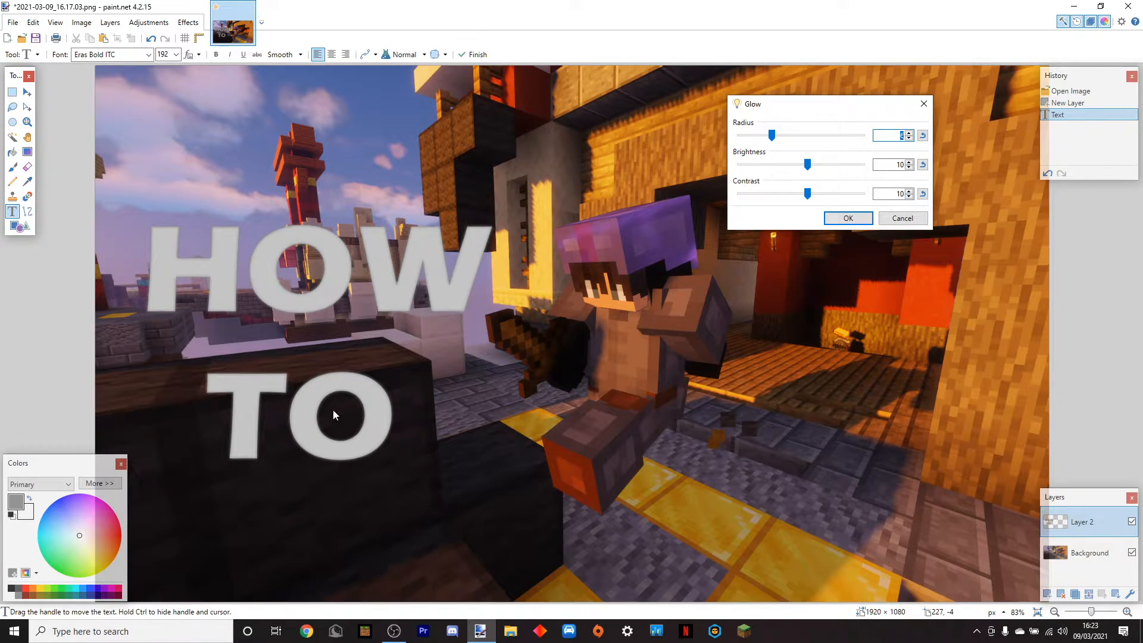
left_click(808, 168)
left_click_drag(809, 172, 416, 153)
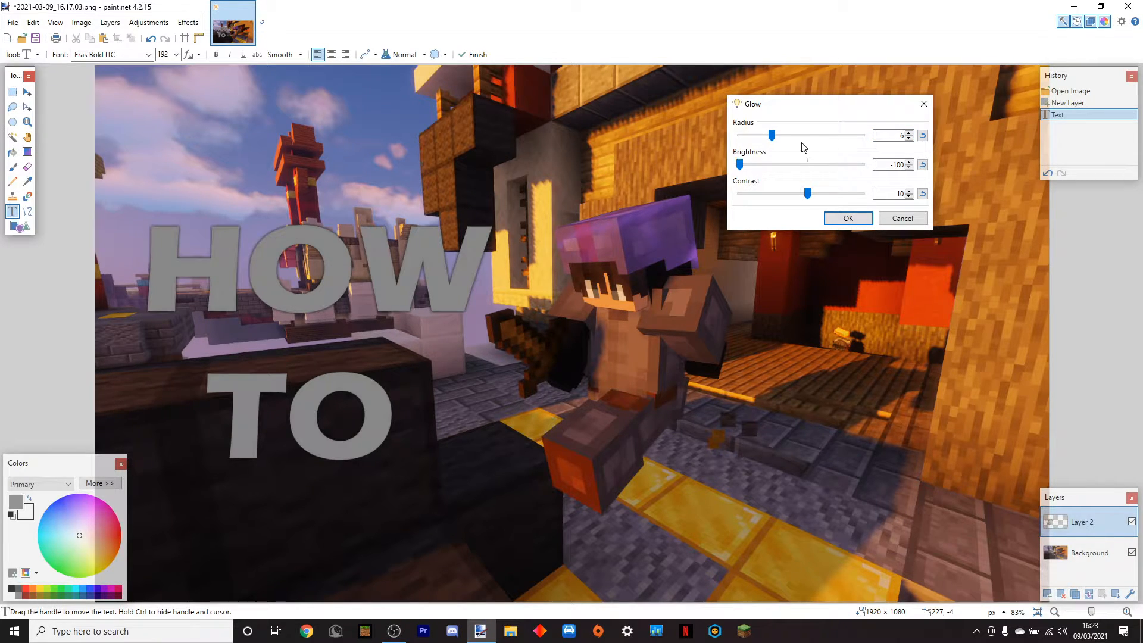
left_click_drag(772, 135, 864, 135)
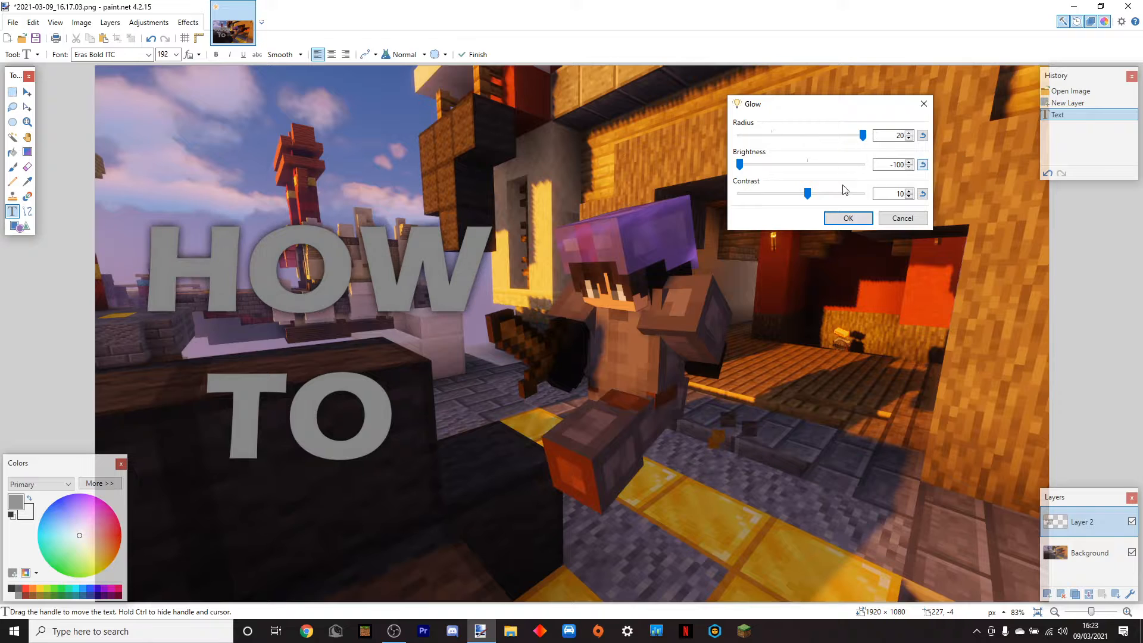
left_click_drag(807, 194, 1119, 210)
left_click(845, 219)
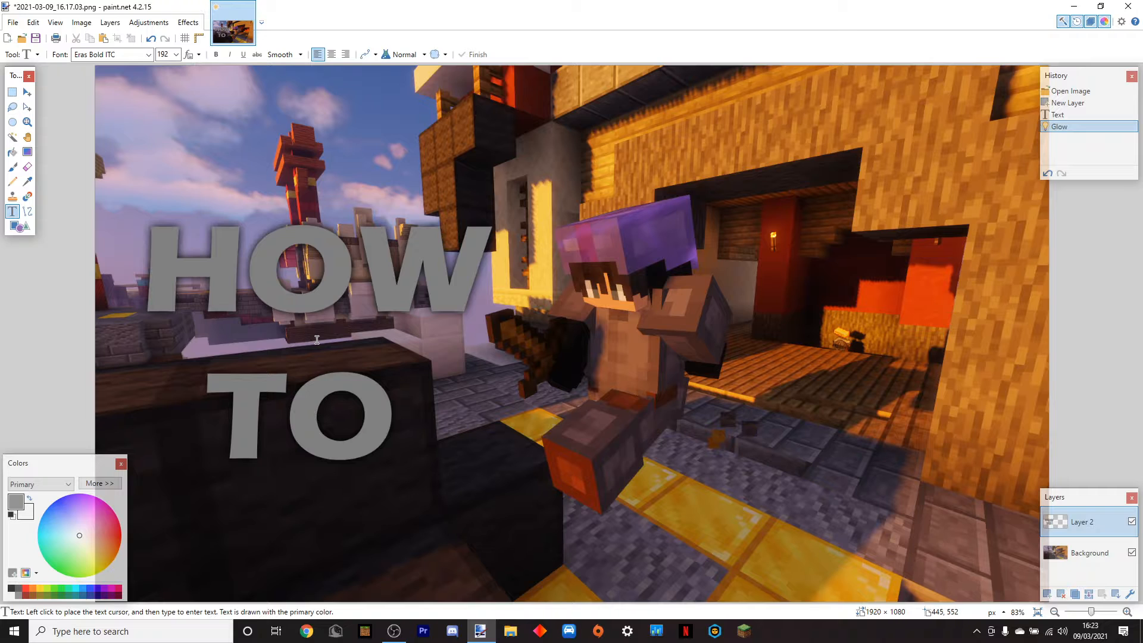
Repeat the same Glow effect two more times on the HOW TO text layer to darken the shadow around the letters.
scroll(317, 340, "down", 5, "ctrl")
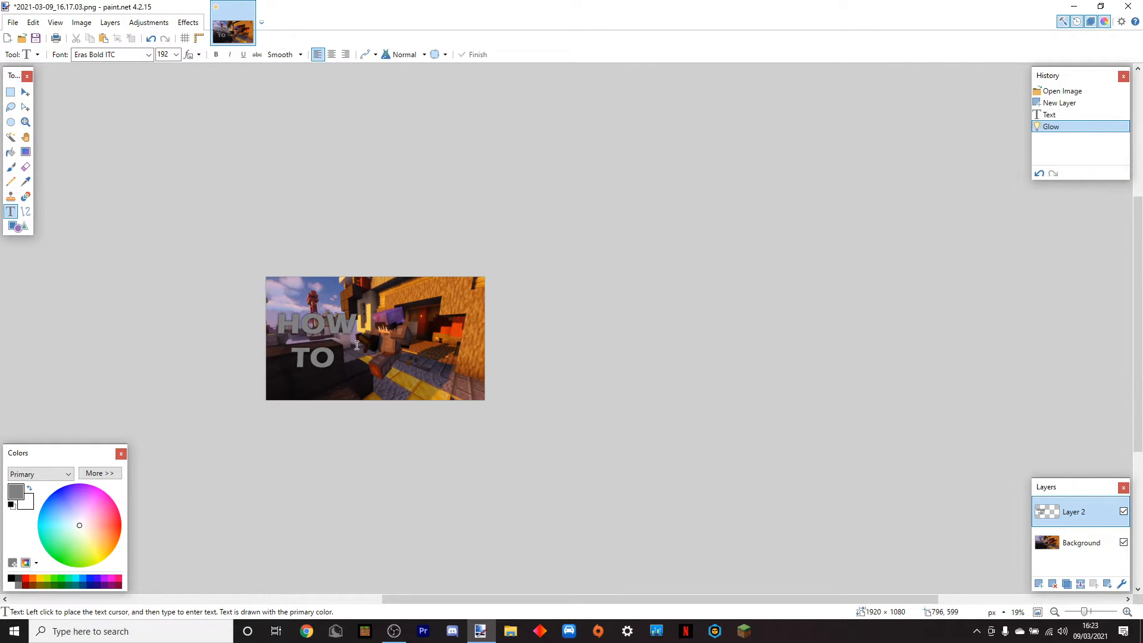
scroll(385, 354, "up", 4, "ctrl")
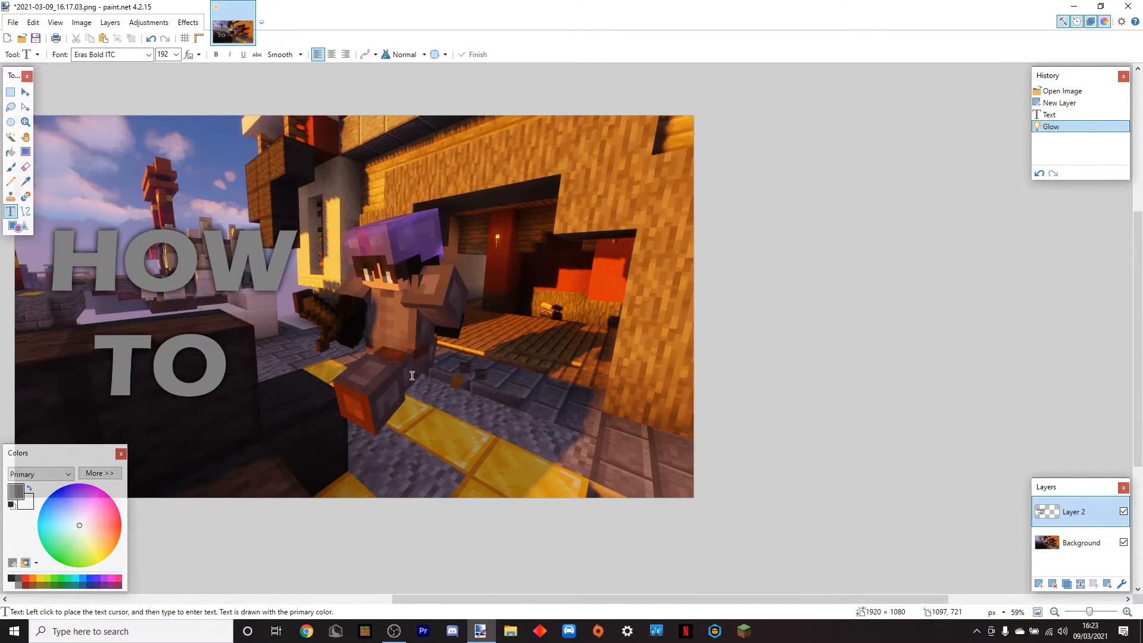
scroll(485, 563, "up", 2, "ctrl")
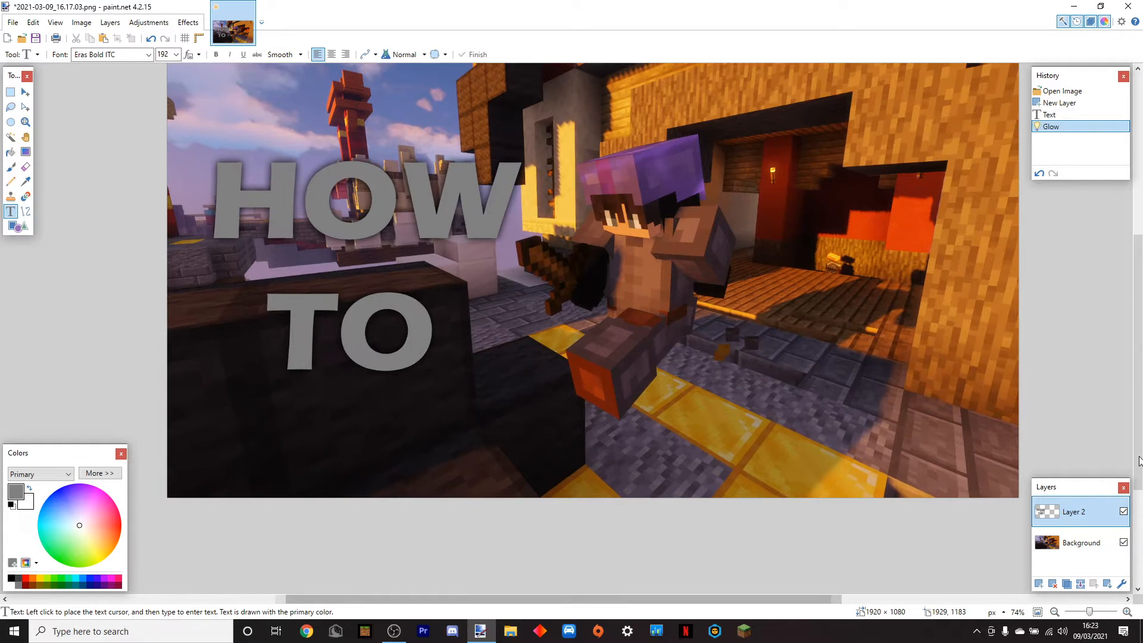
scroll(595, 393, "up", 3)
scroll(851, 415, "down", 3)
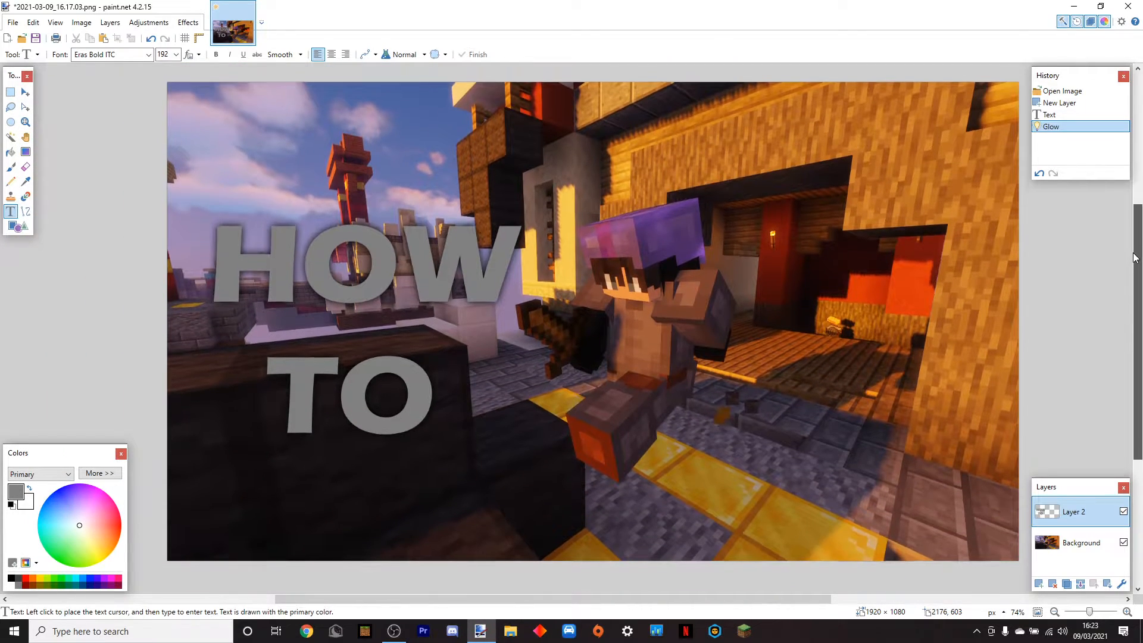
scroll(852, 415, "up", 1, "ctrl")
left_click_drag(589, 599, 573, 599)
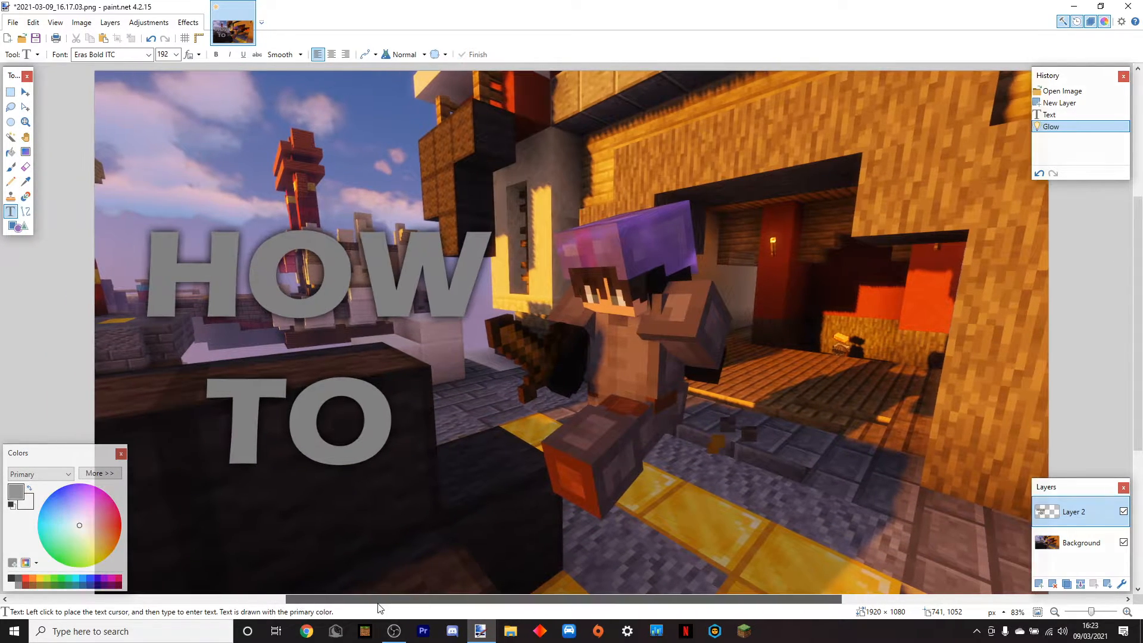
left_click(184, 24)
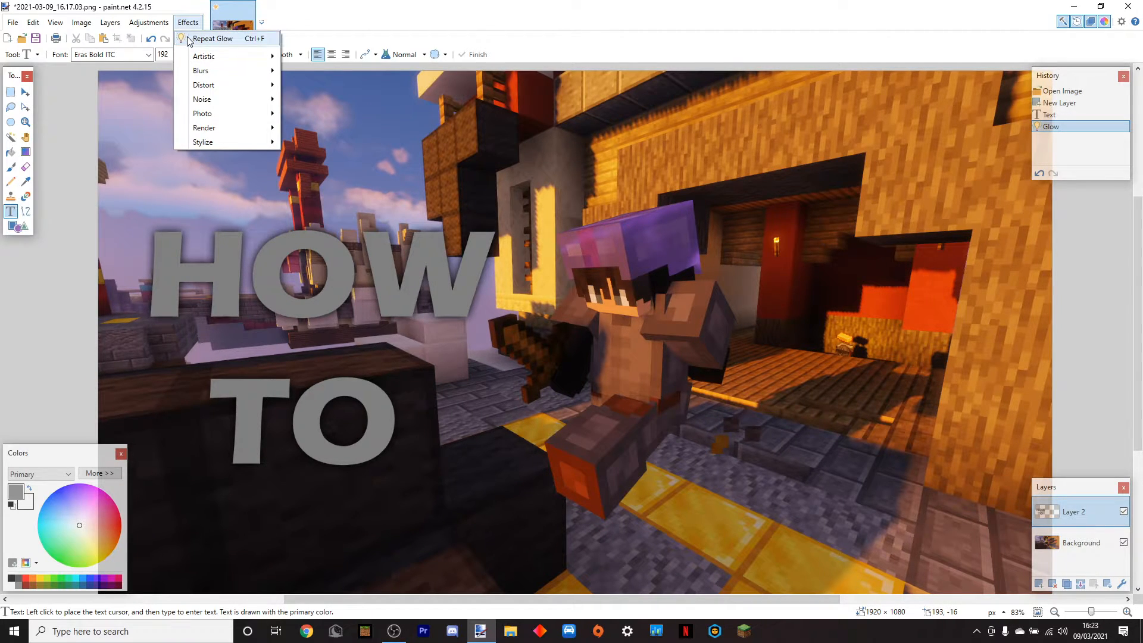
left_click(182, 38)
left_click(180, 22)
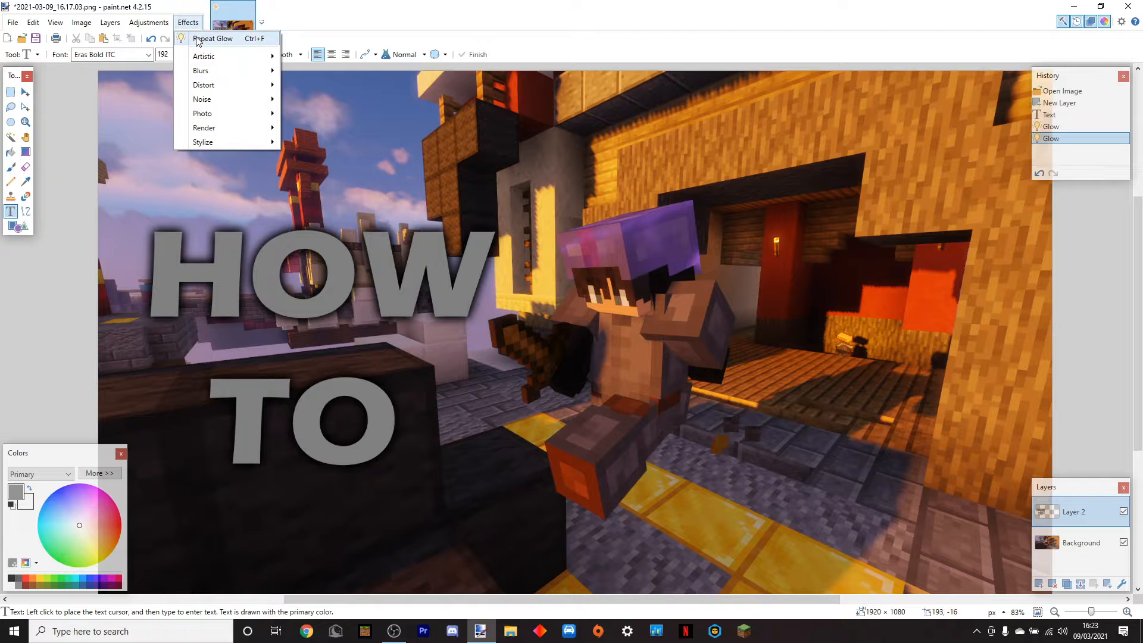
left_click(184, 38)
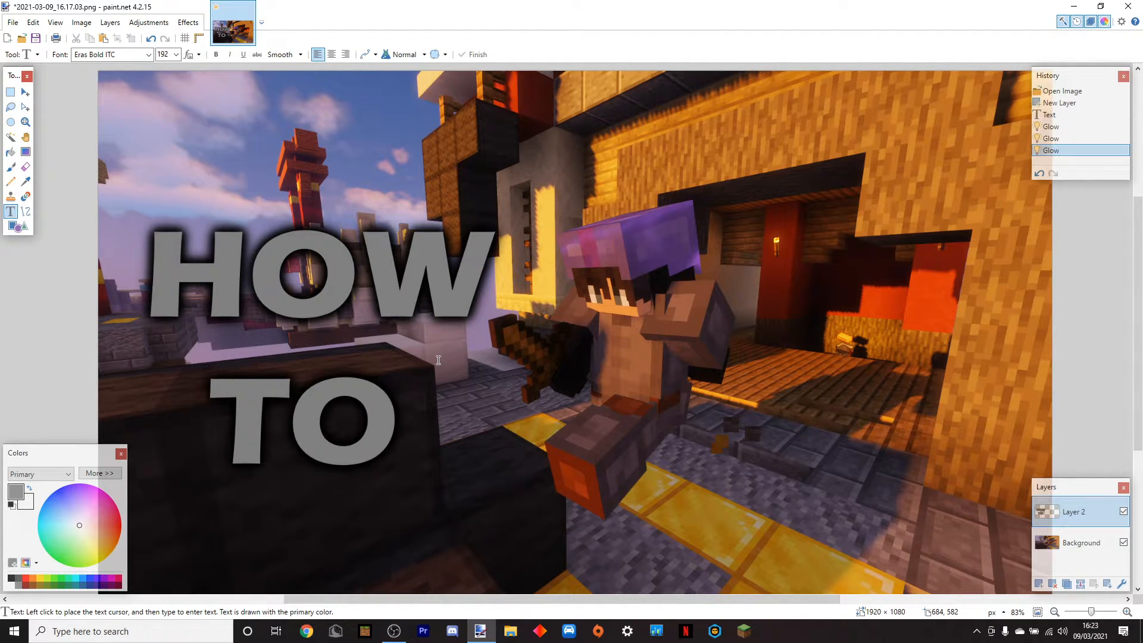
Blur the Background layer with the Unfocus effect at a radius of 2.
scroll(438, 360, "down", 4)
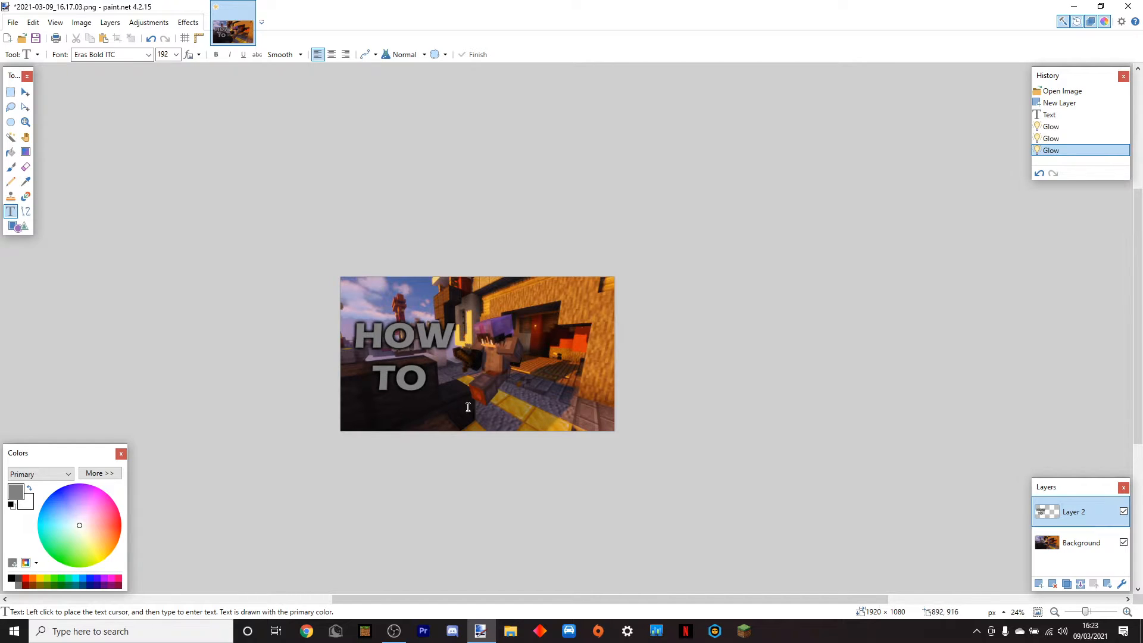
scroll(430, 326, "up", 5)
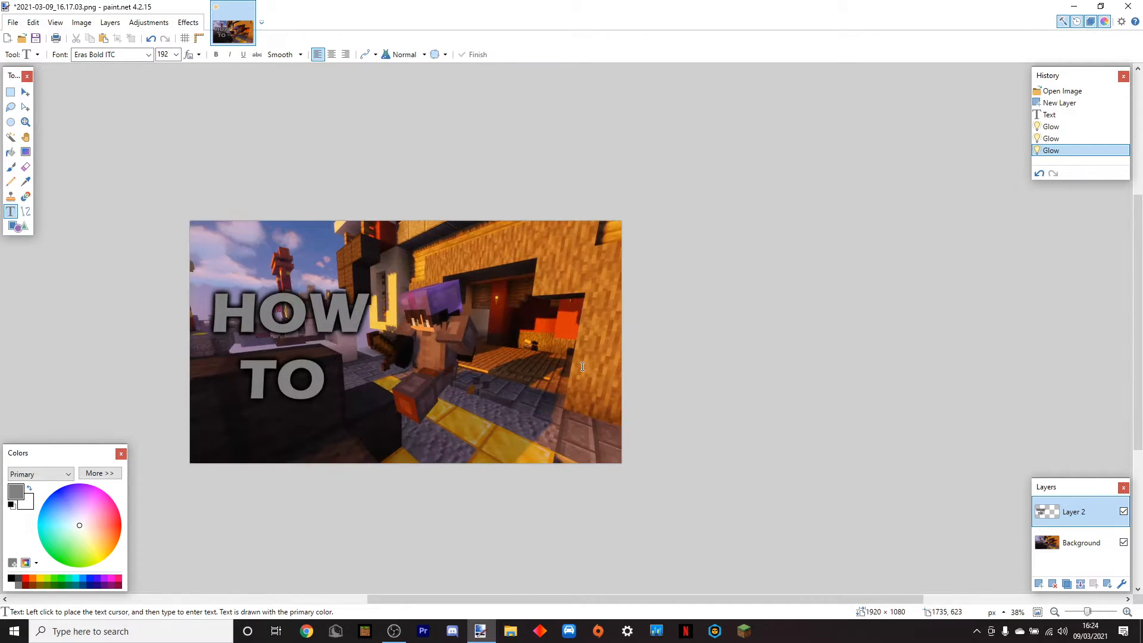
scroll(640, 480, "down", 2)
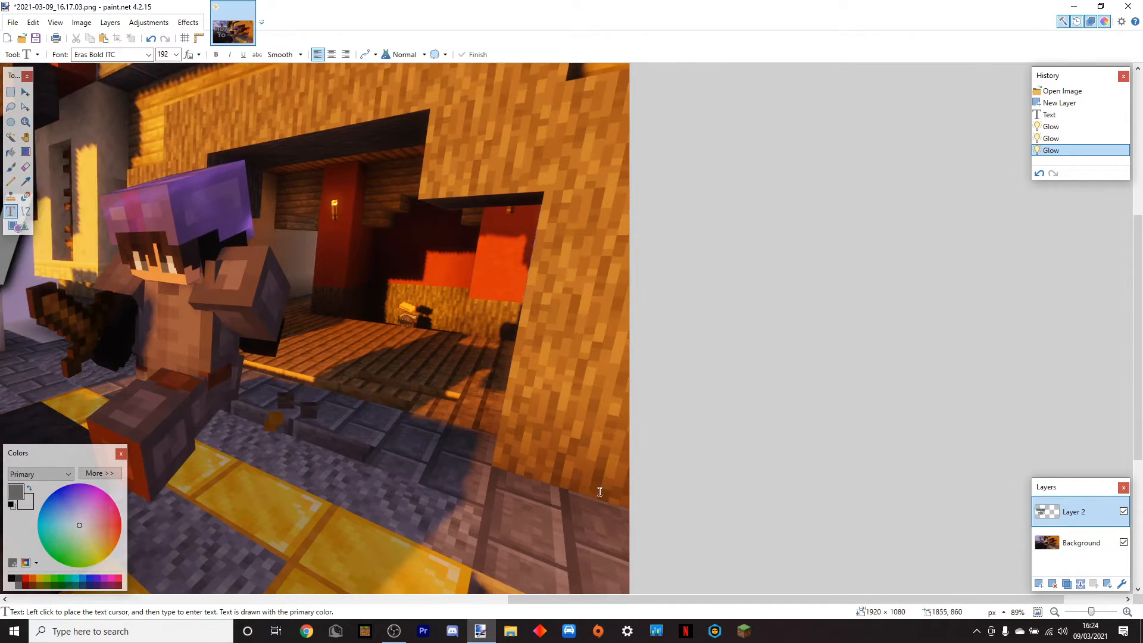
left_click_drag(567, 597, 362, 594)
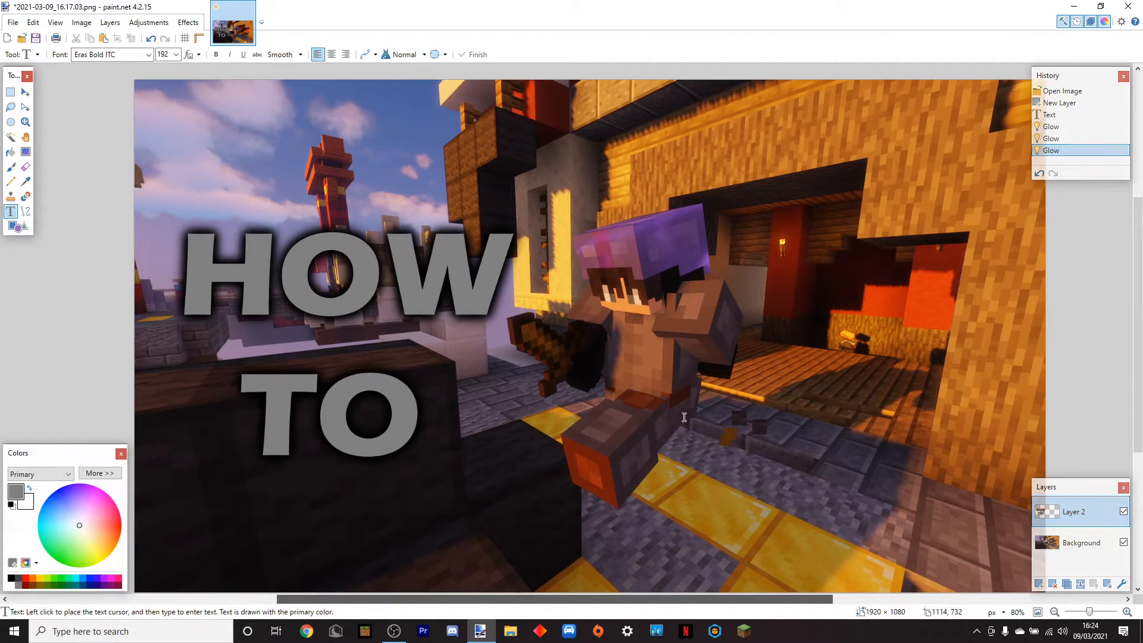
left_click_drag(1137, 417, 1137, 422)
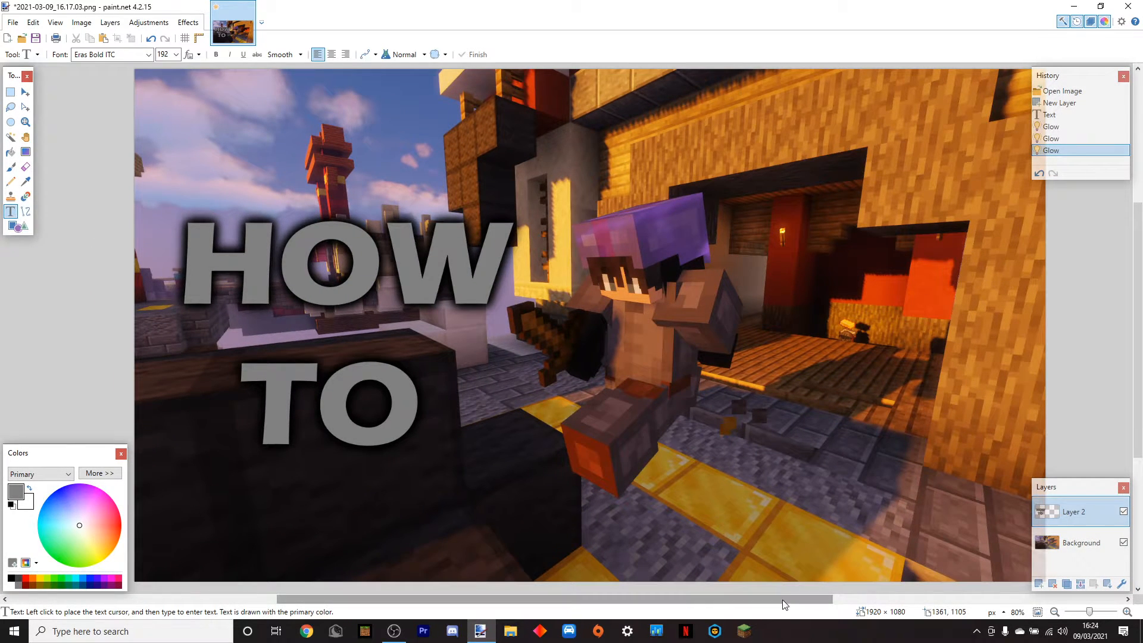
left_click_drag(780, 599, 791, 599)
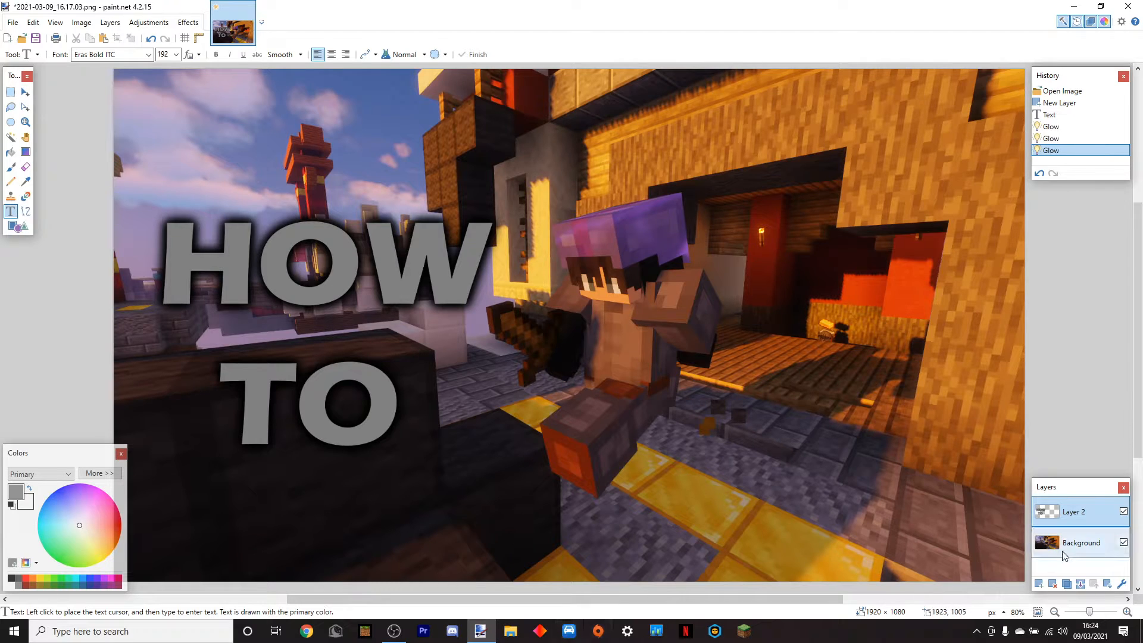
left_click(1089, 550)
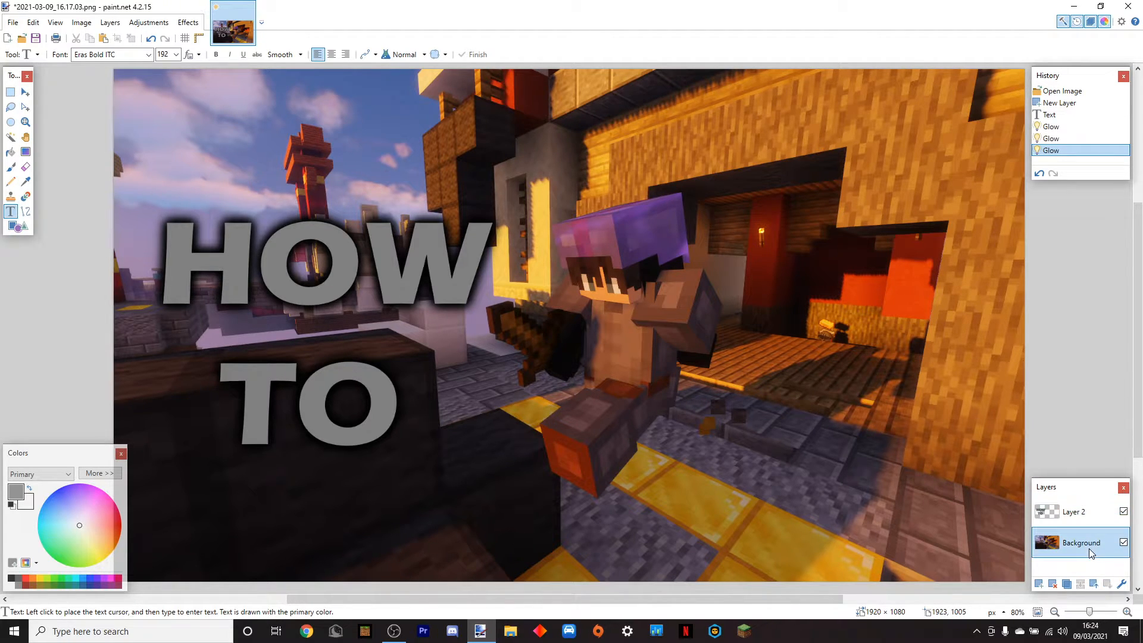
left_click(188, 22)
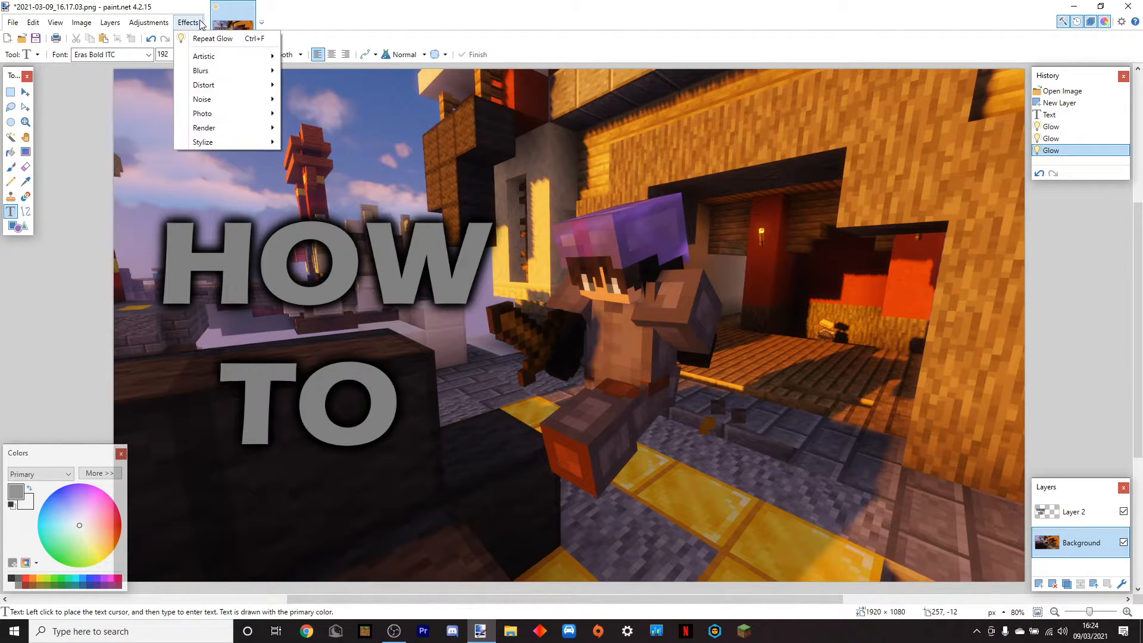
mouse_move(216, 72)
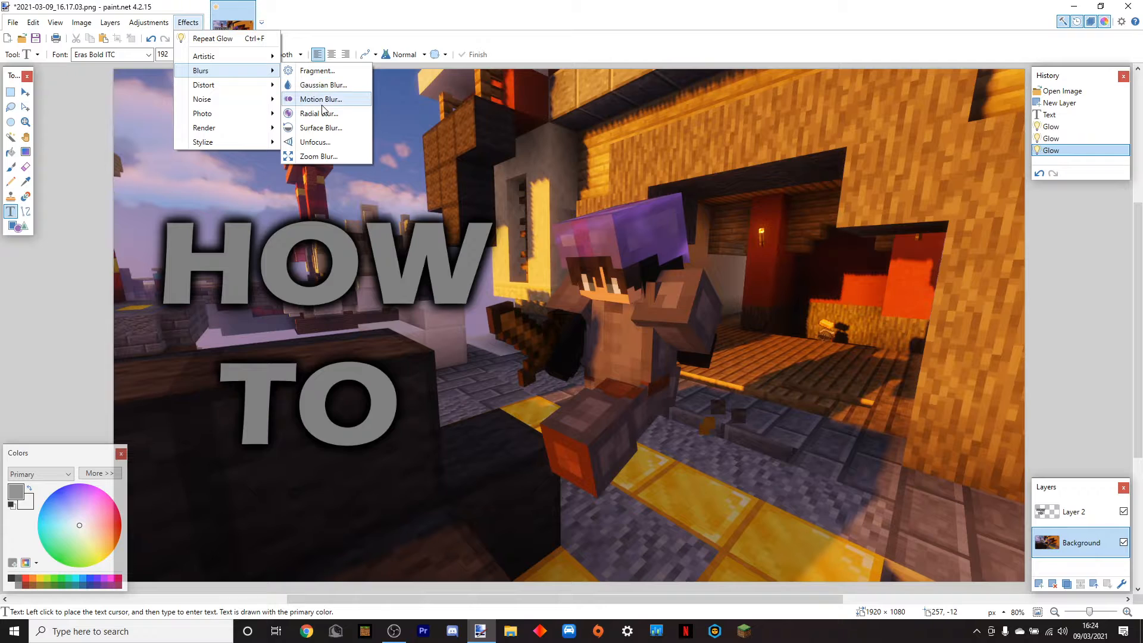
left_click(327, 143)
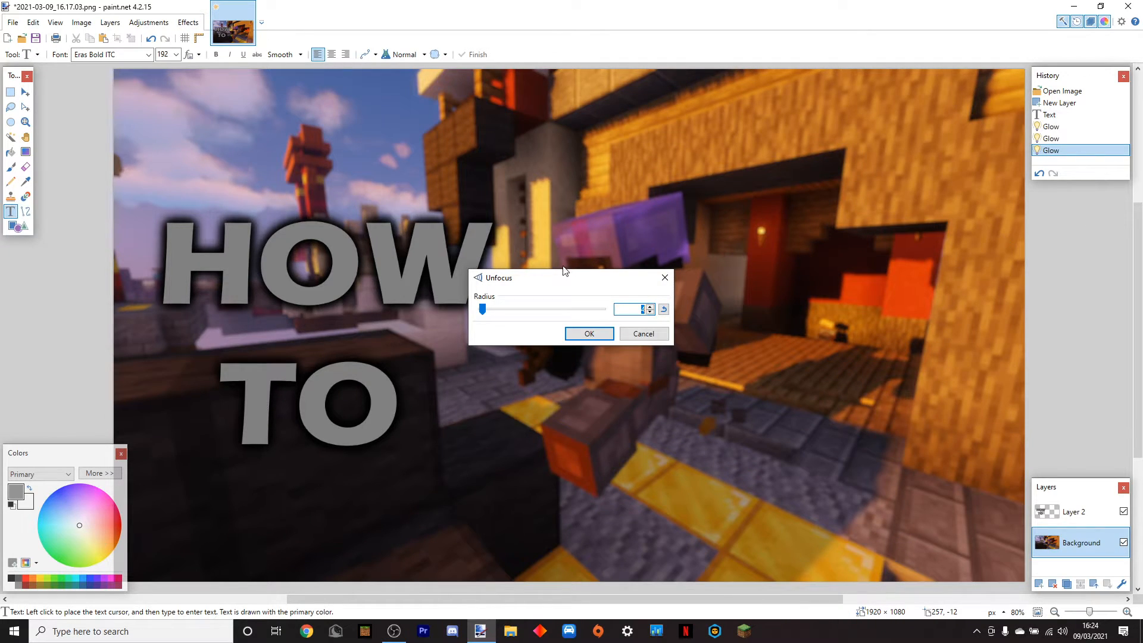
left_click_drag(540, 282, 967, 84)
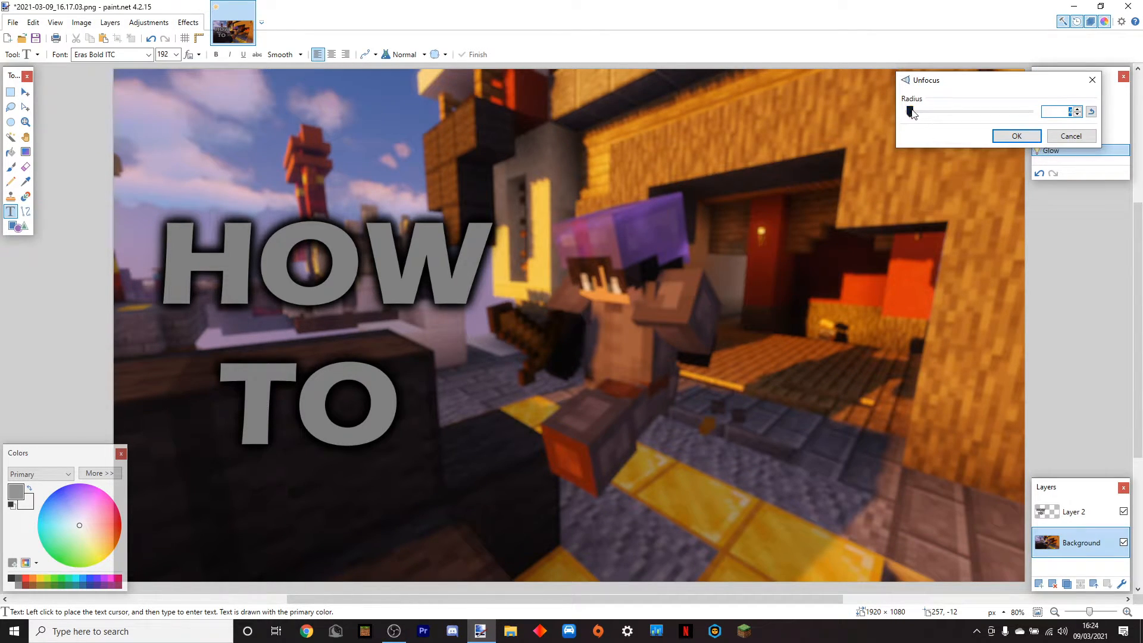
left_click_drag(910, 111, 910, 114)
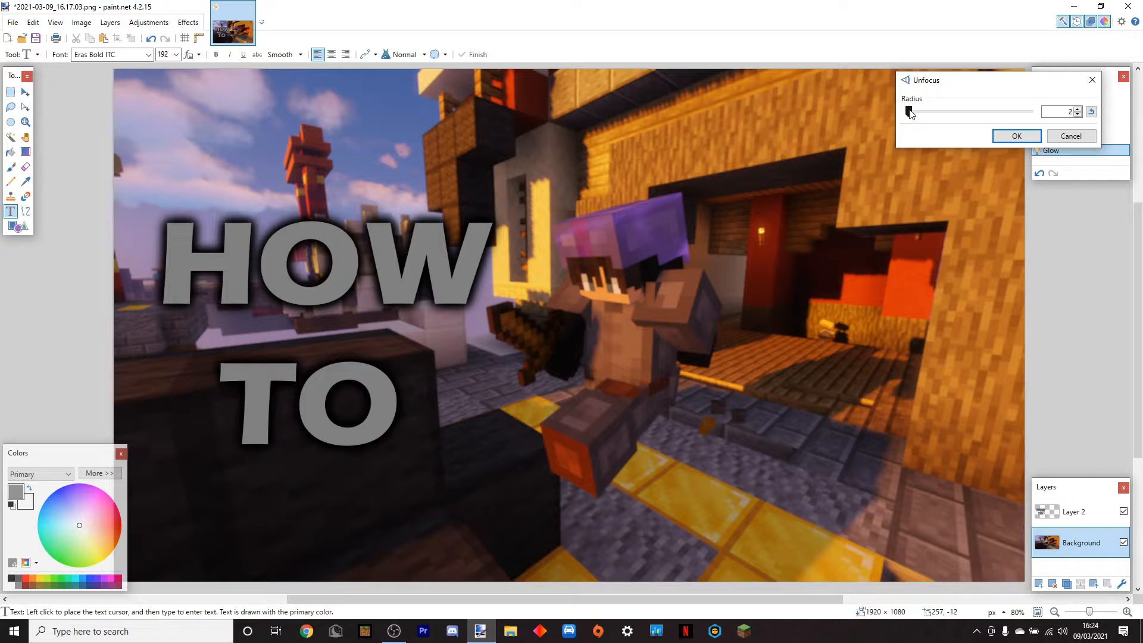
left_click(1016, 135)
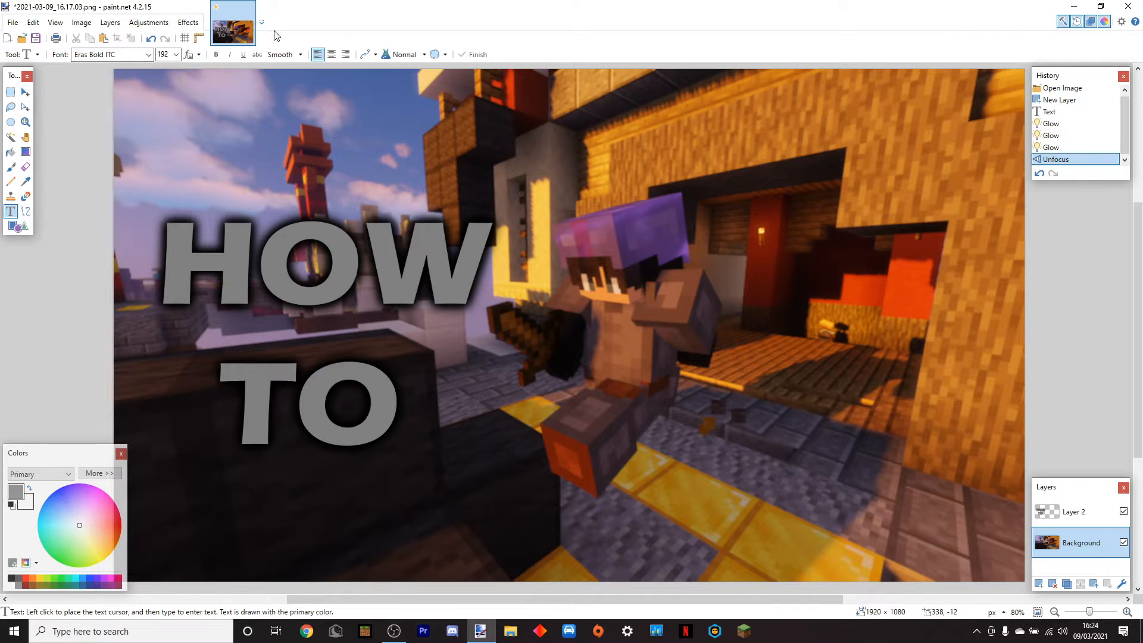
left_click(188, 22)
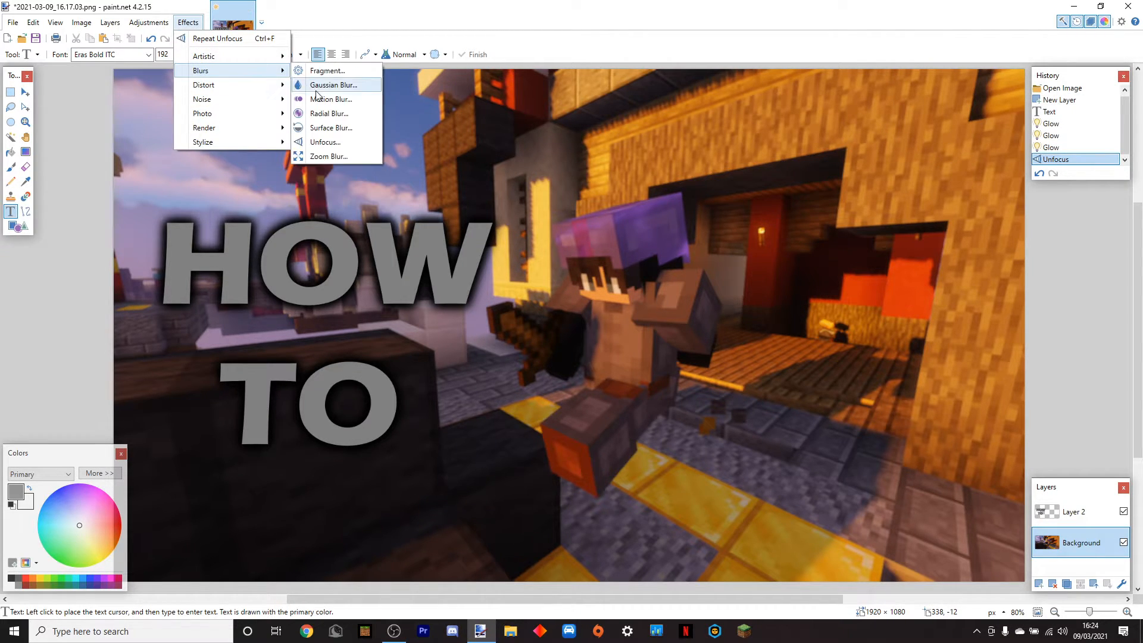
left_click(321, 99)
left_click_drag(536, 237, 956, 96)
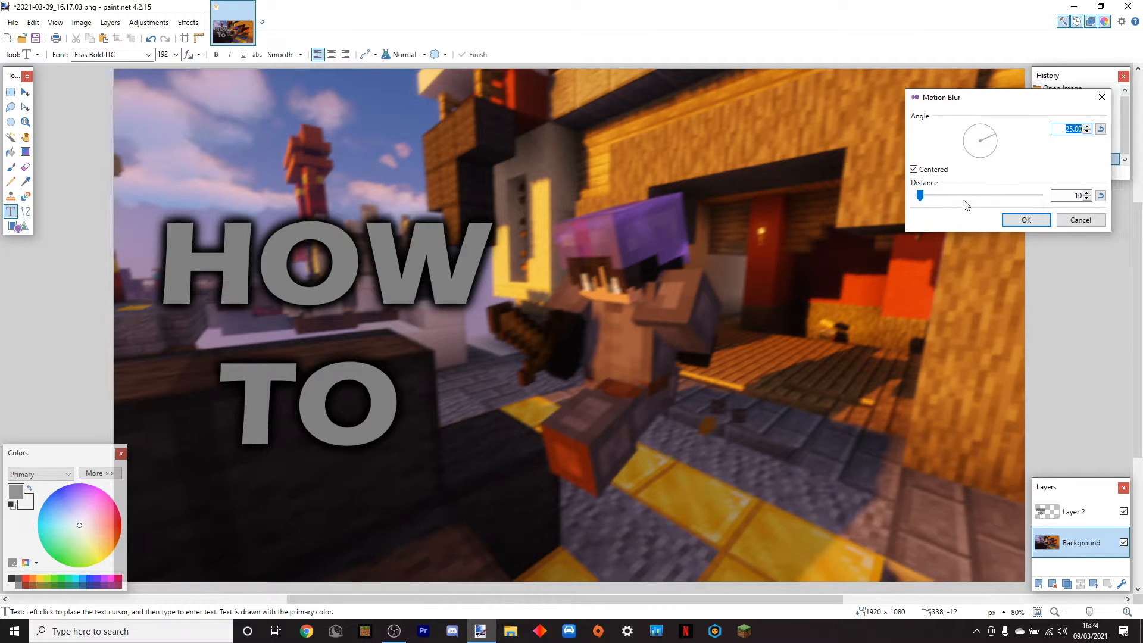
left_click_drag(920, 198, 919, 199)
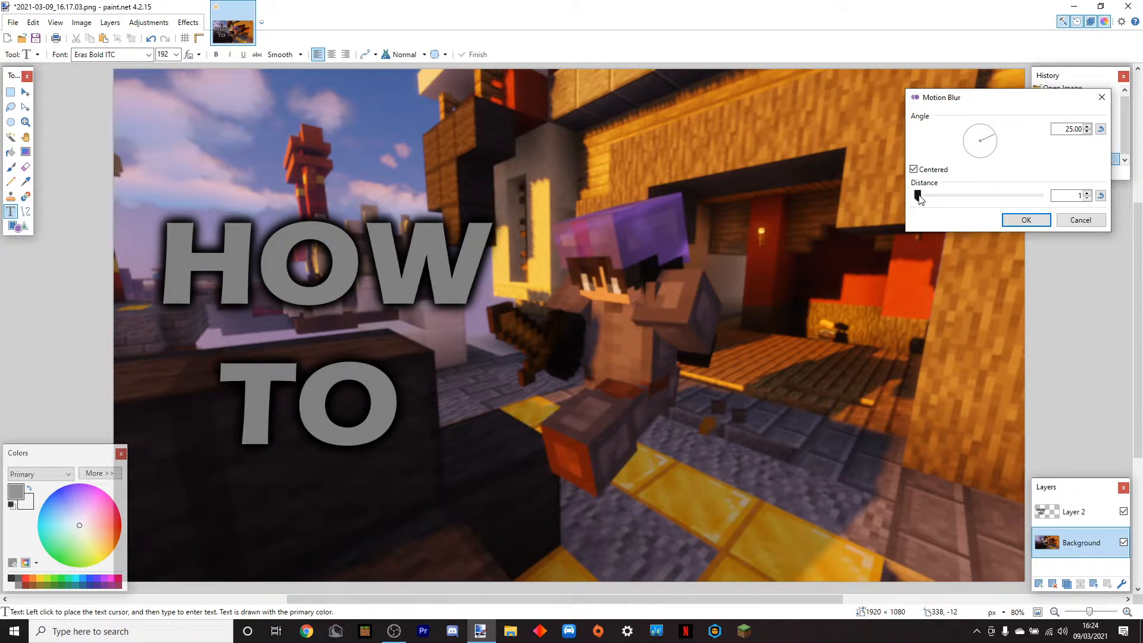
left_click(1096, 220)
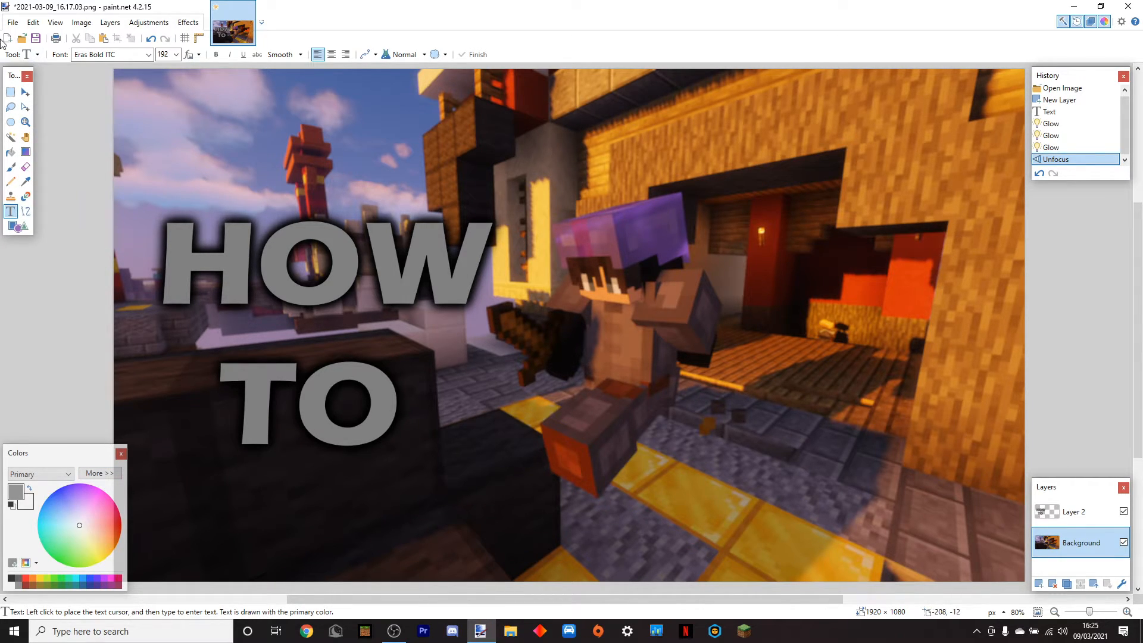
left_click(12, 23)
left_click(12, 22)
left_click(11, 23)
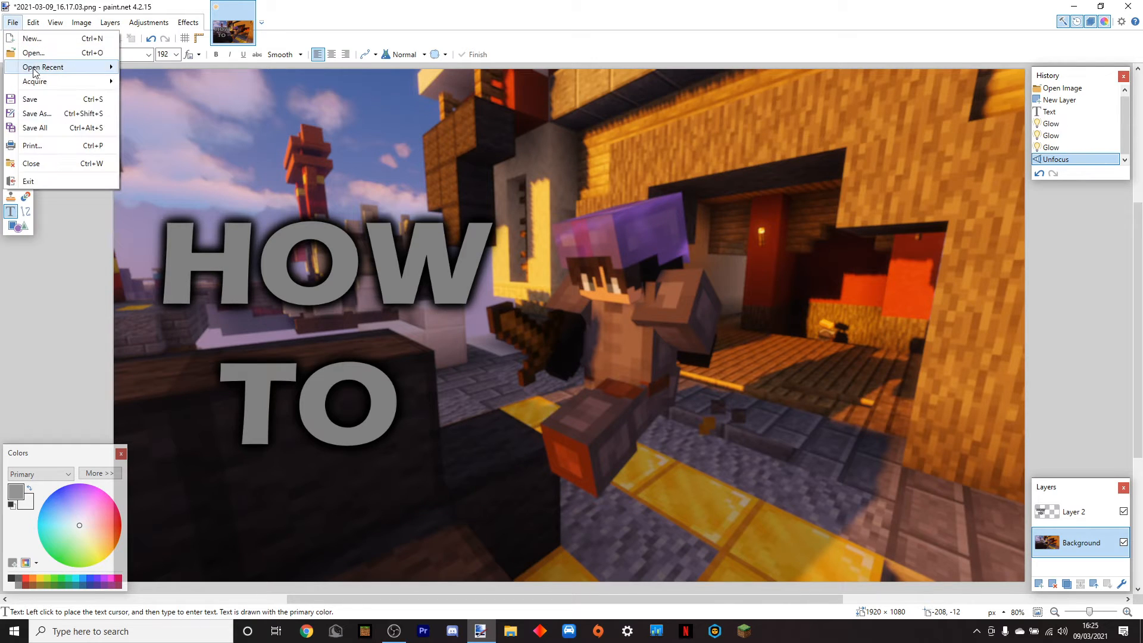
left_click(36, 113)
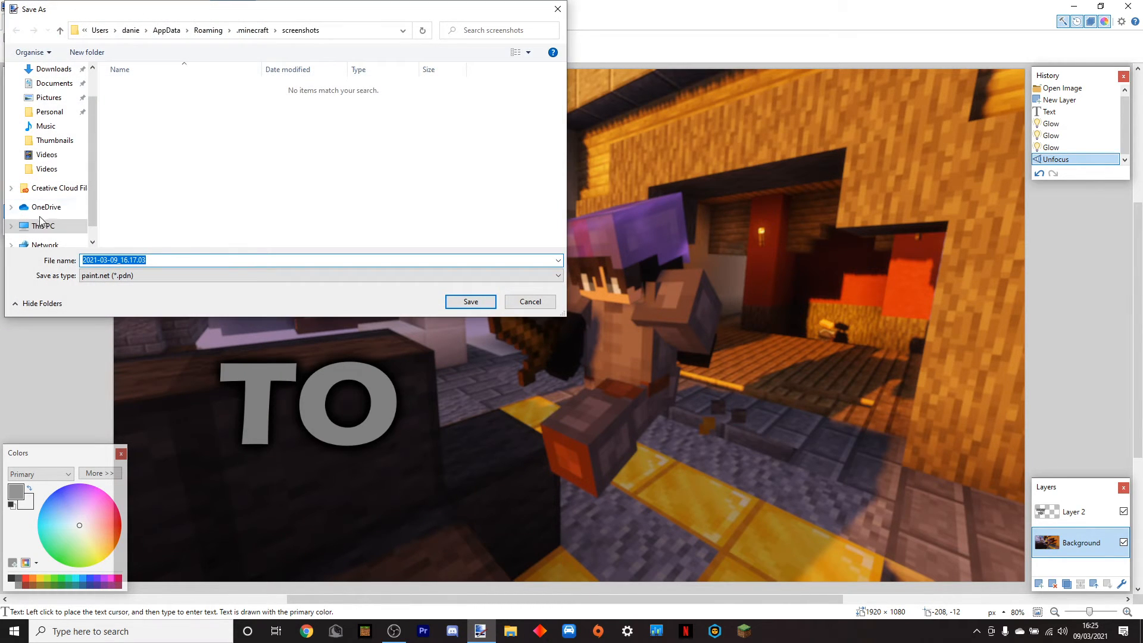
left_click(47, 112)
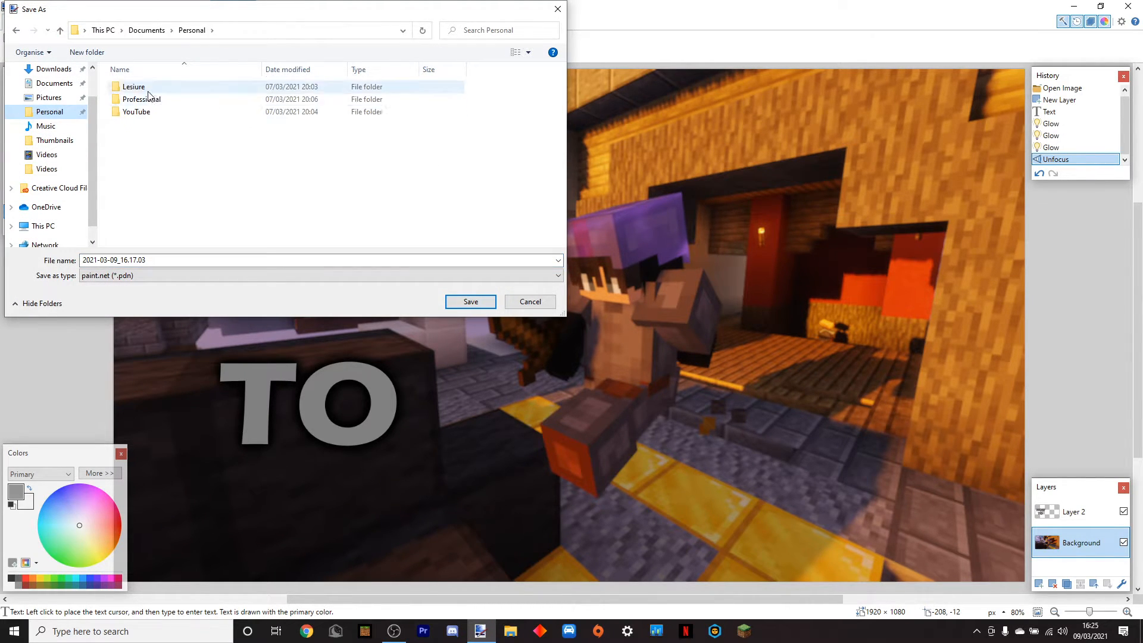
double_click(136, 112)
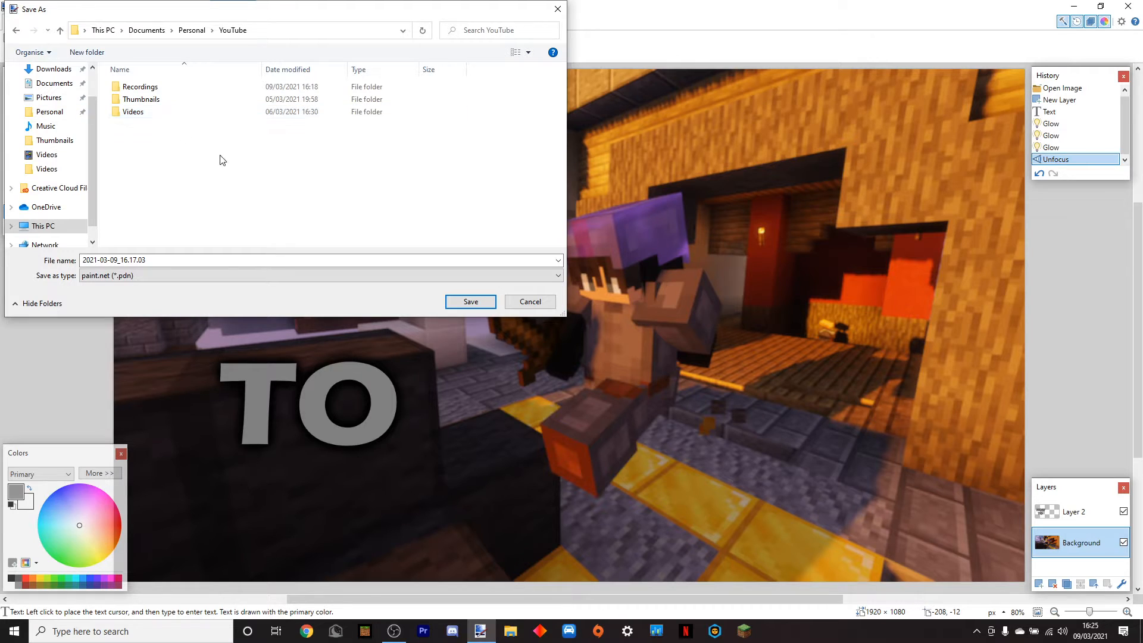
double_click(172, 100)
left_click(174, 261)
left_click(154, 276)
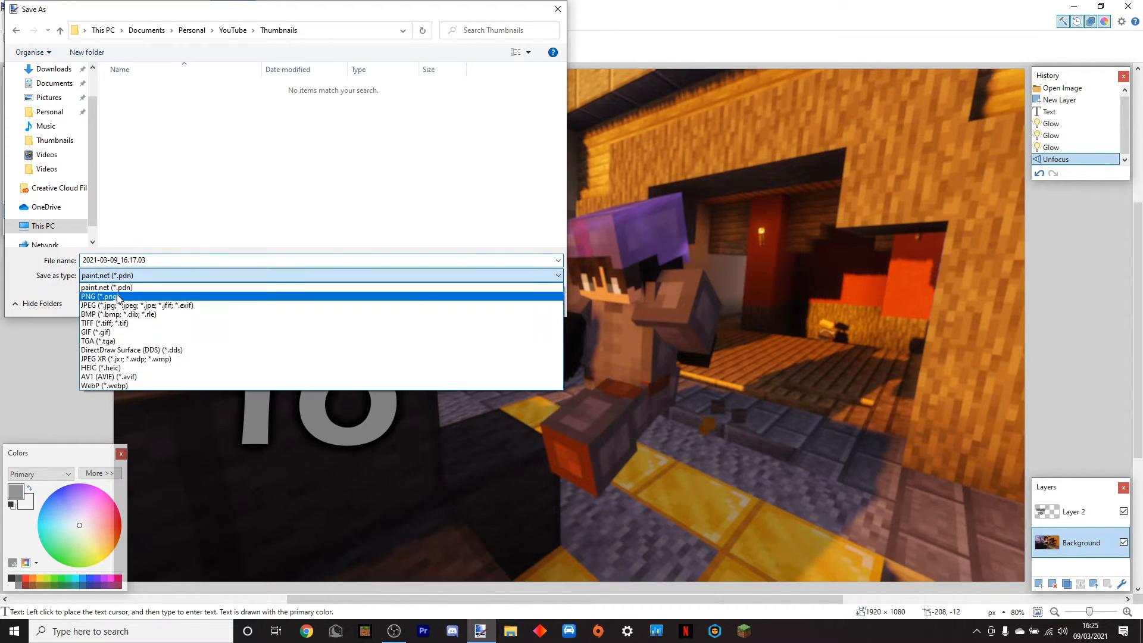
left_click(115, 295)
left_click(160, 261)
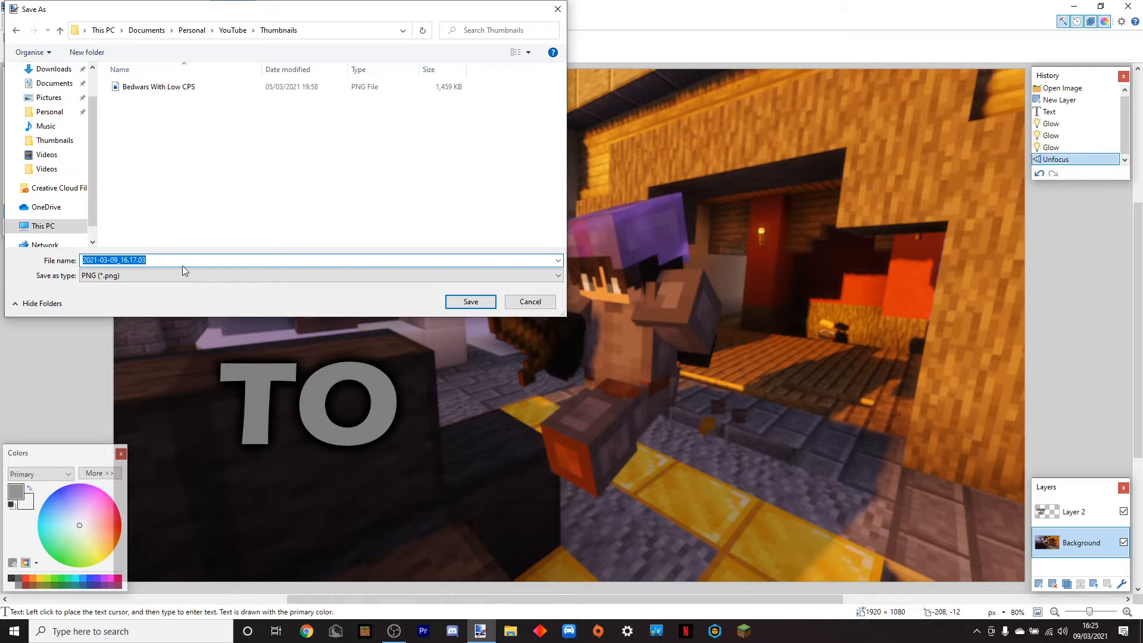
type("How To Make Thyunmbaniks")
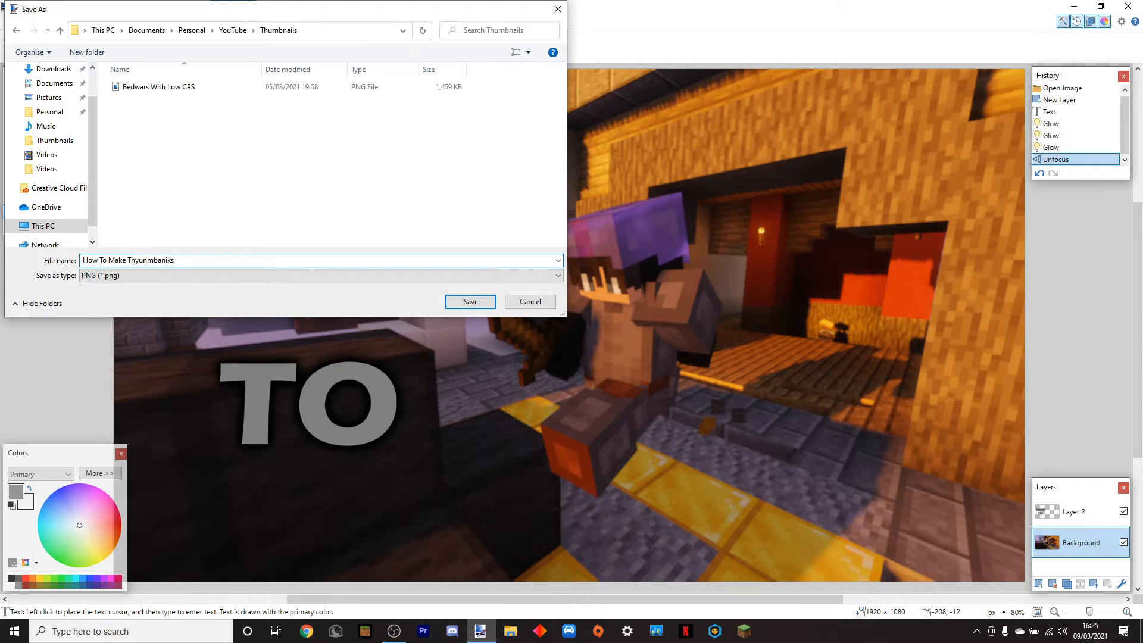
left_click(472, 307)
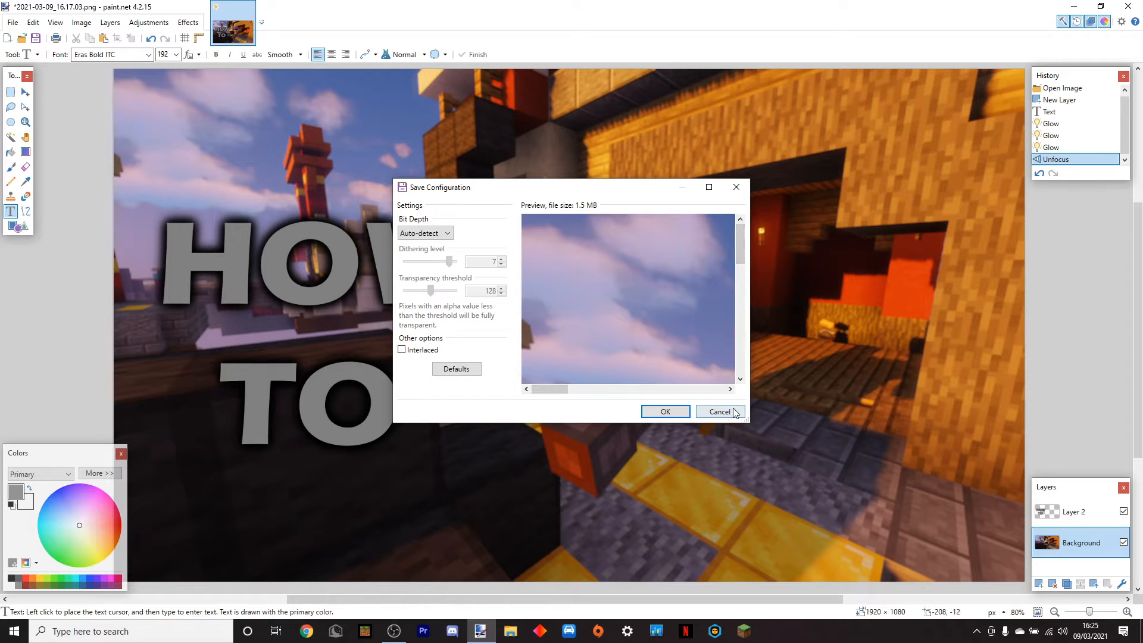
left_click(706, 411)
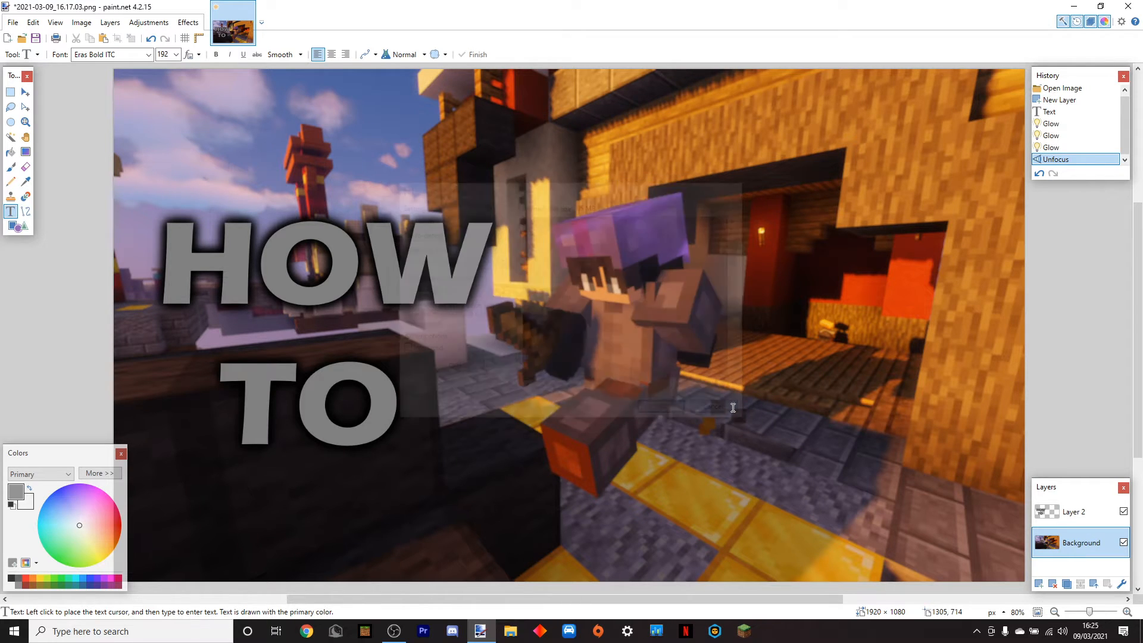
Try to resize the image to a height of 720 pixels with the aspect ratio maintained.
left_click(79, 23)
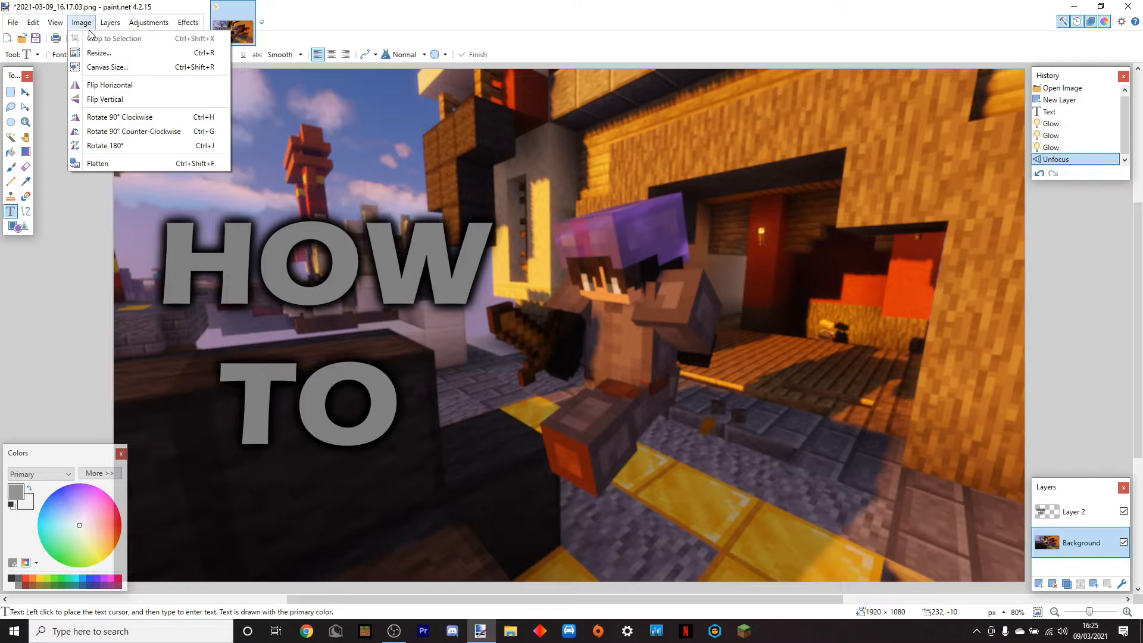
left_click(97, 53)
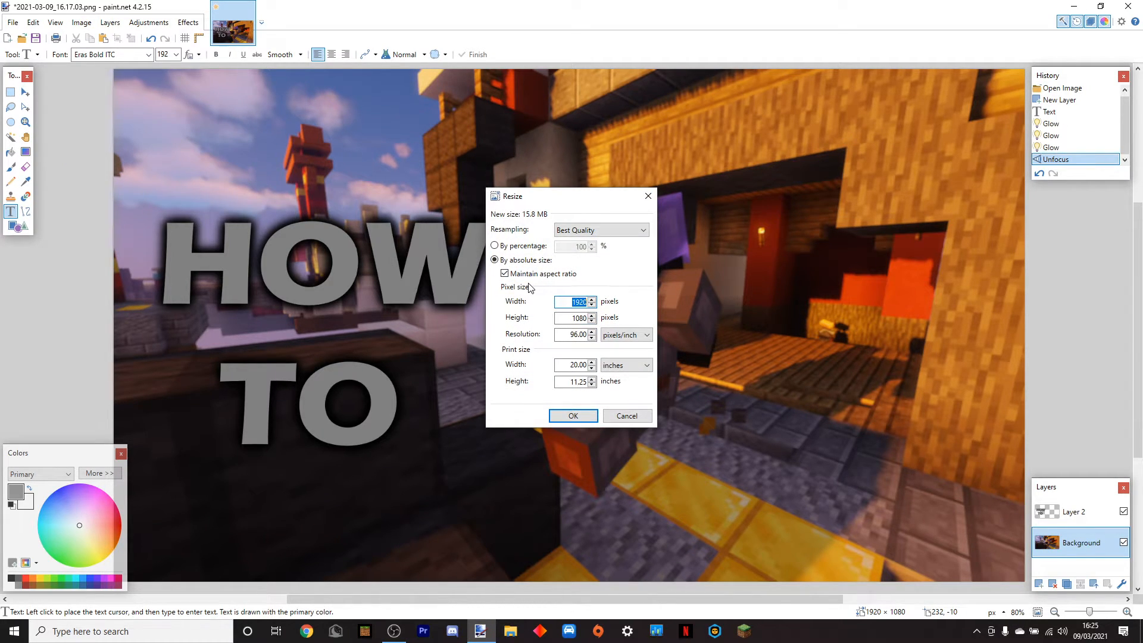
key("Tab")
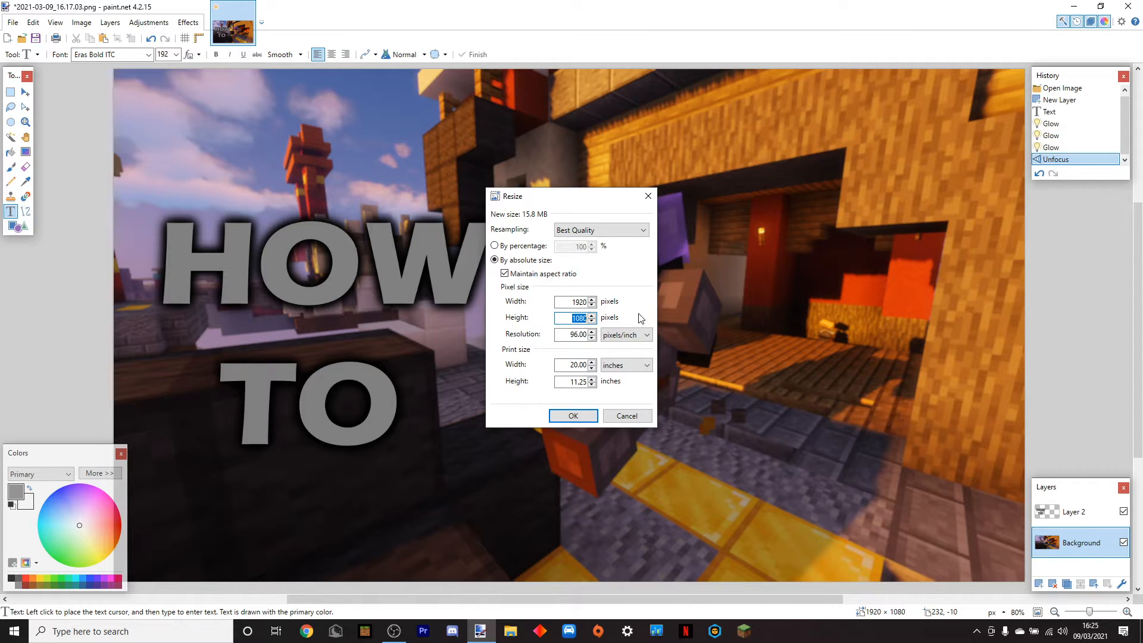
type("720")
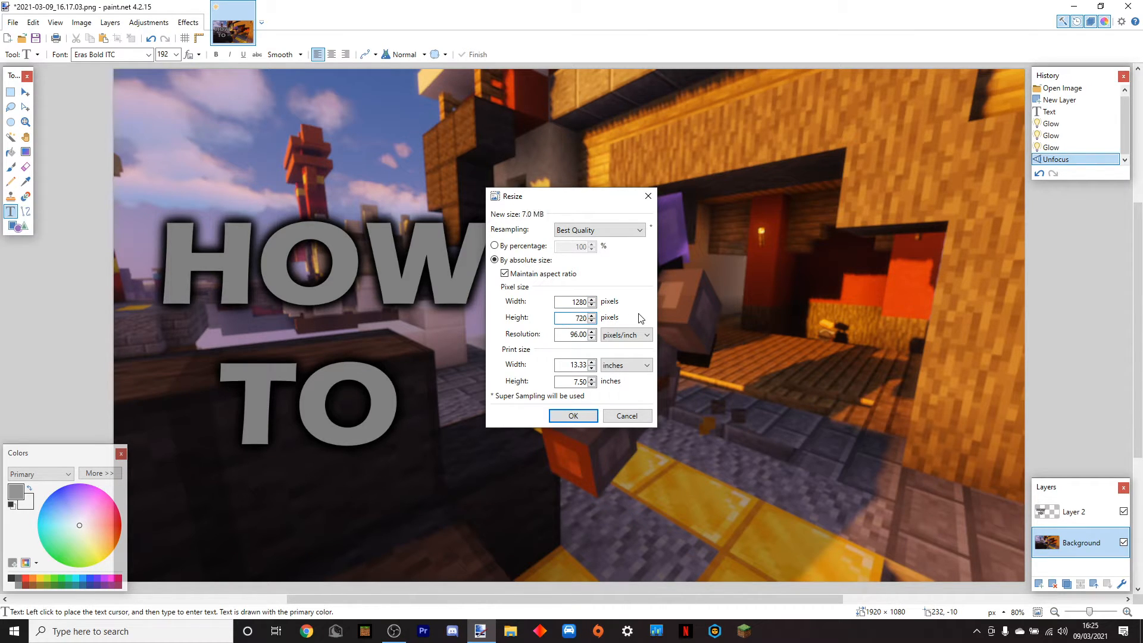
double_click(570, 302)
left_click(562, 322)
type("01")
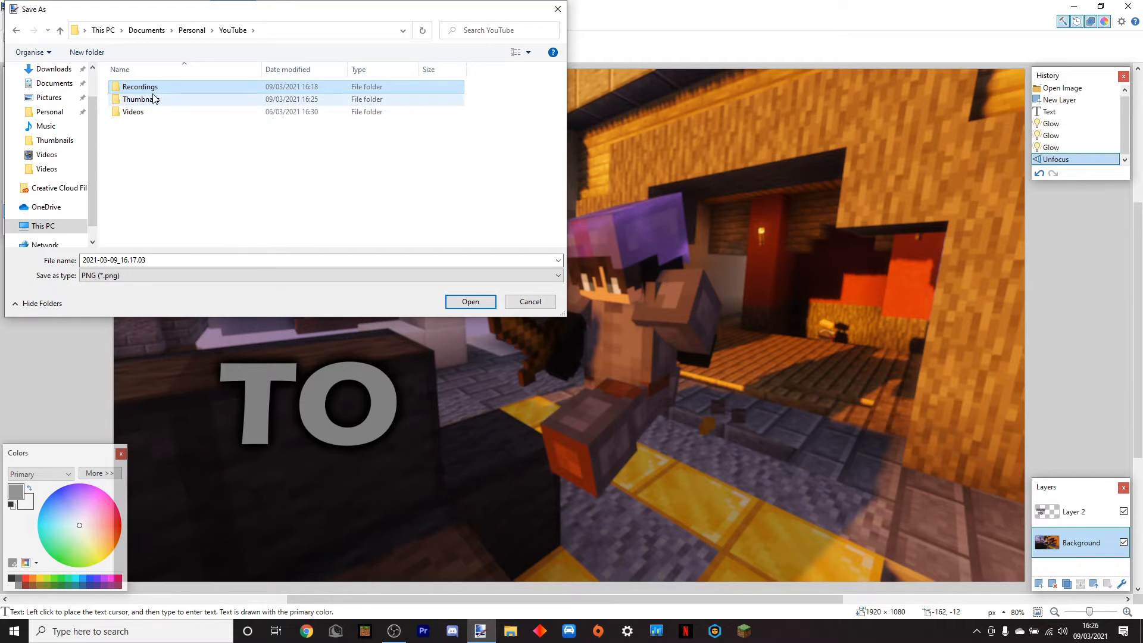
Save the thumbnail as a flattened PNG named "How To Make thumbnails" in the YouTube Thumbnails folder with the default save settings.
left_click(153, 100)
double_click(154, 100)
left_click(164, 257)
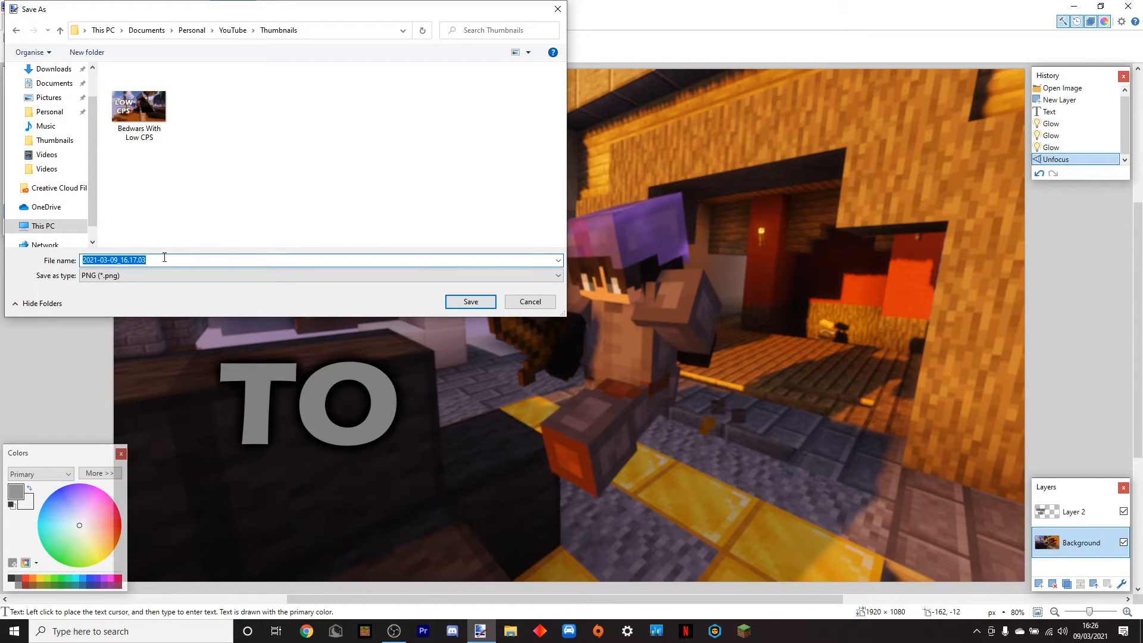
type("How")
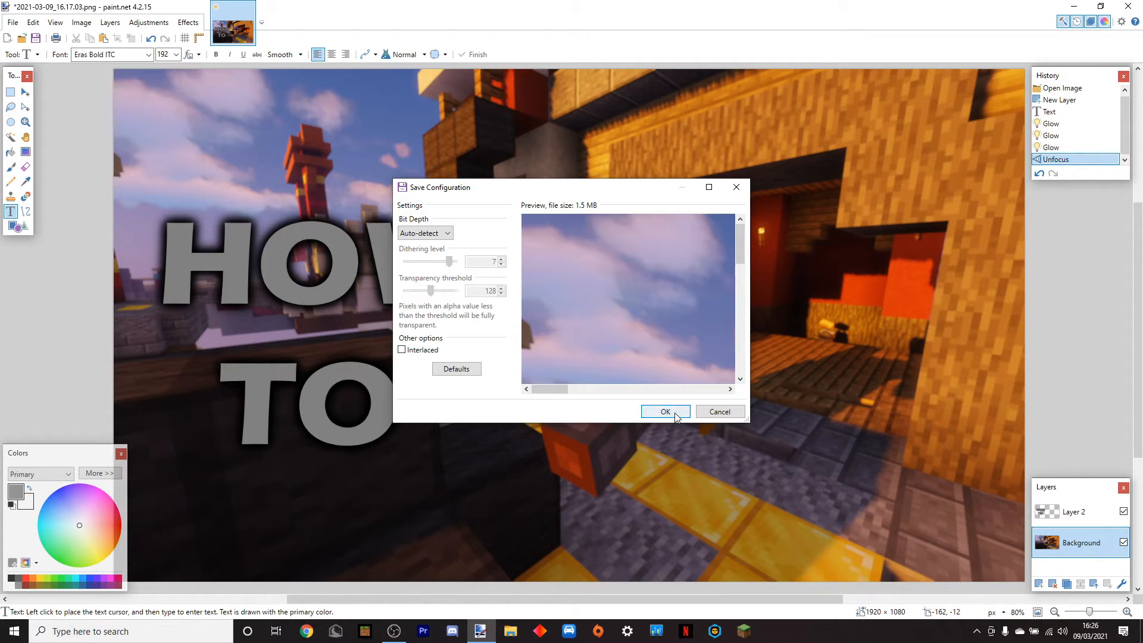
left_click(675, 413)
left_click(577, 341)
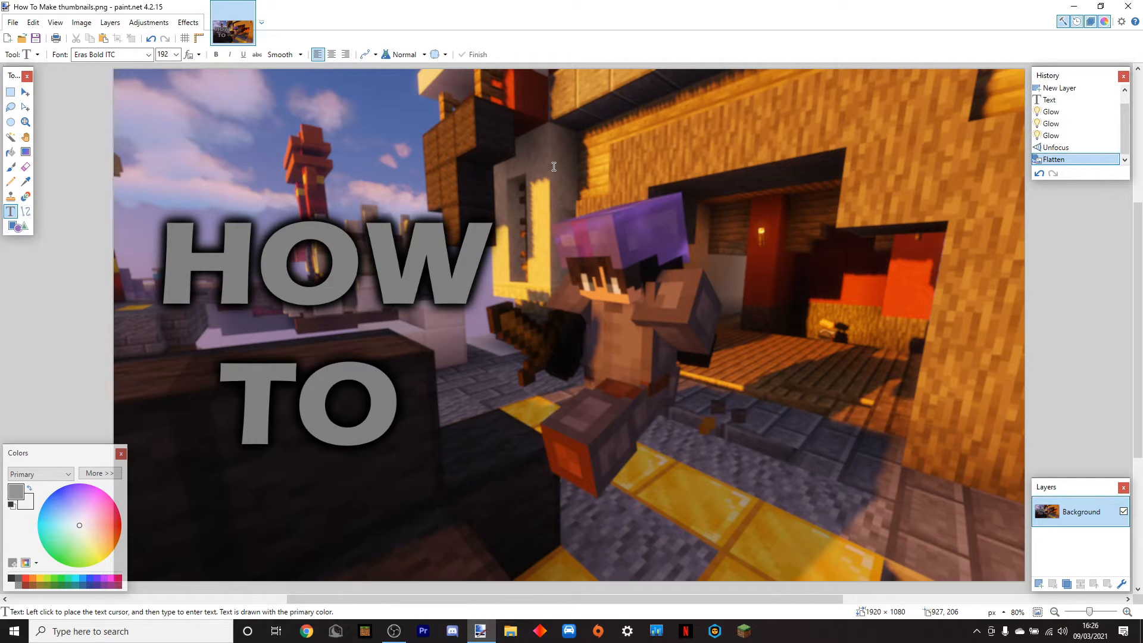
Create a new blank 800 × 600 pixel image and close the saved How To Make thumbnails.png image.
key("ctrl+n")
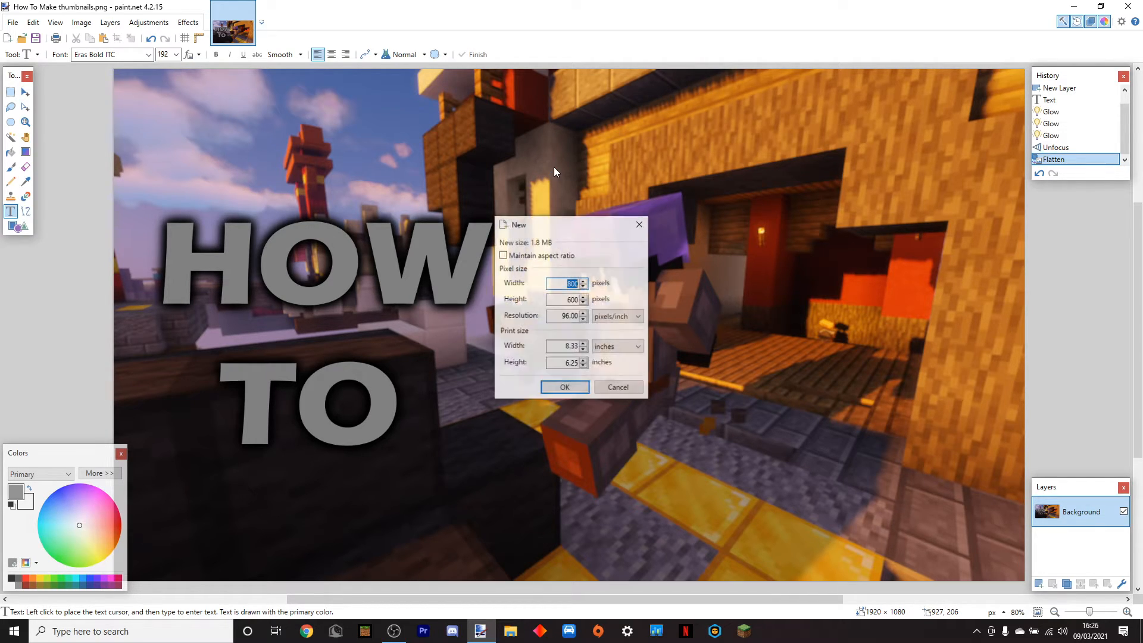
key("Return")
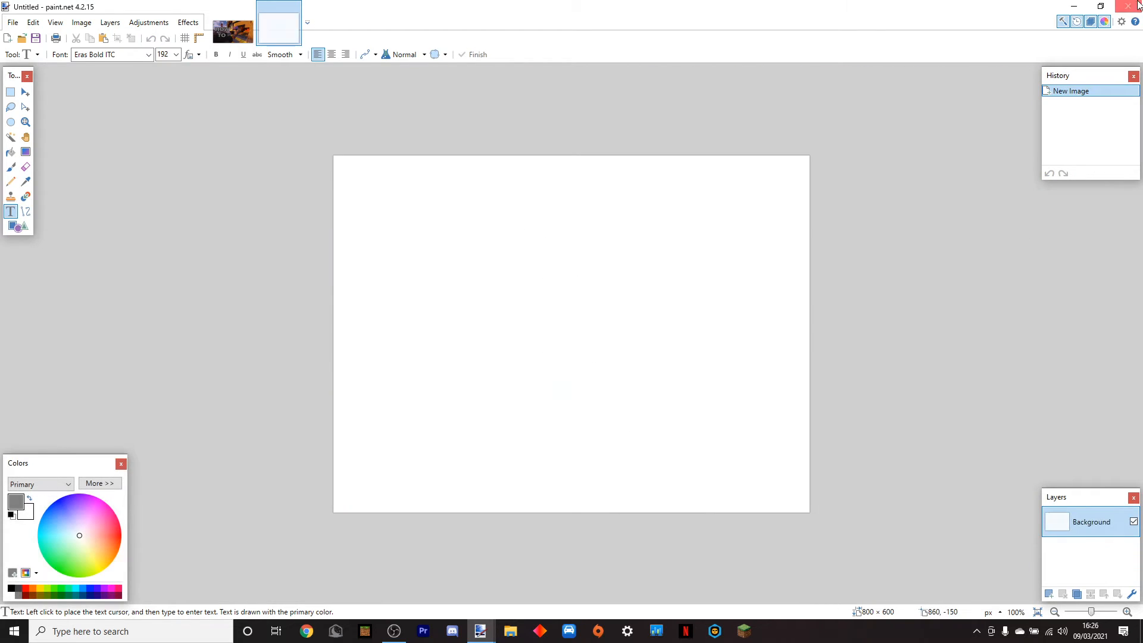
left_click(1101, 6)
left_click_drag(780, 17, 628, 140)
mouse_move(698, 121)
left_mouse_down()
mouse_move(637, 1)
mouse_move(677, 4)
mouse_move(667, 7)
left_mouse_up()
right_click(479, 633)
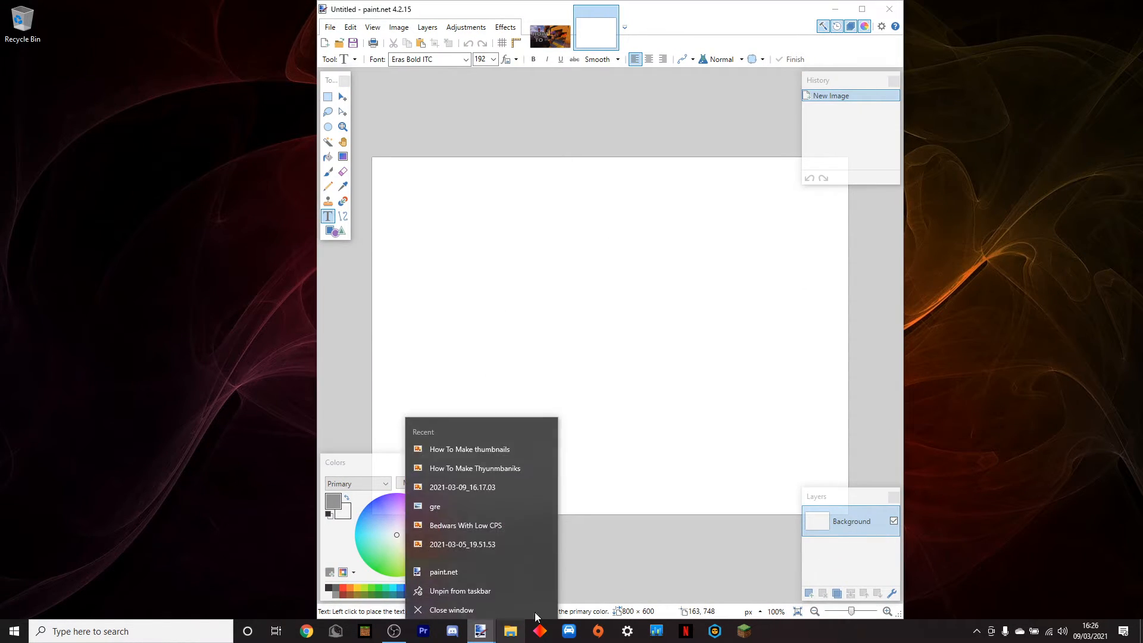
left_click(145, 520)
mouse_move(484, 637)
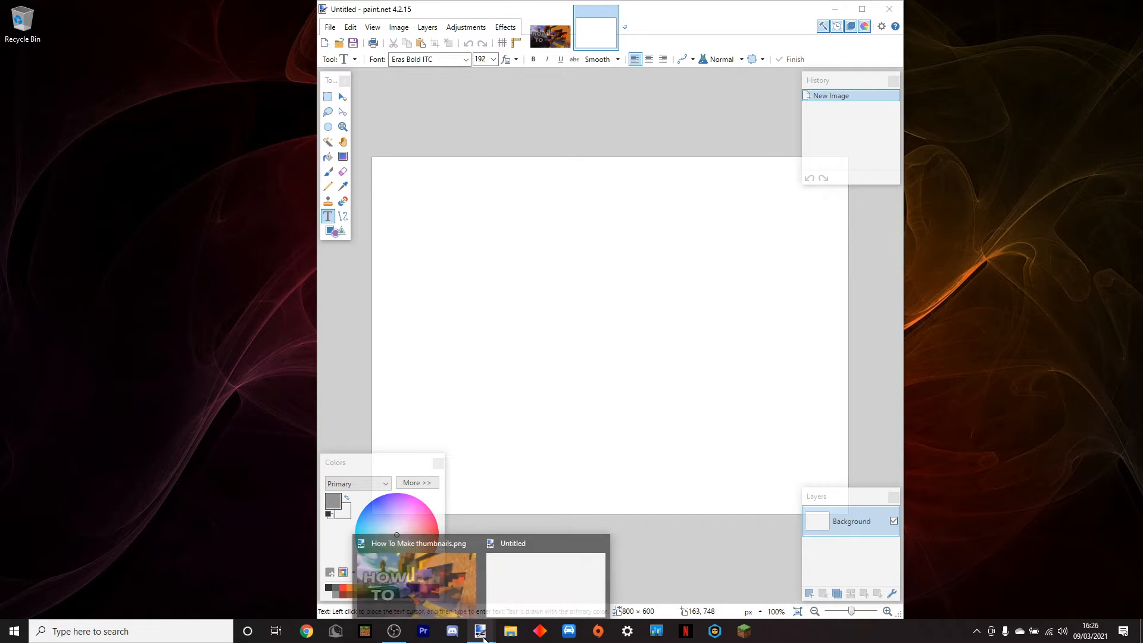
left_click(472, 542)
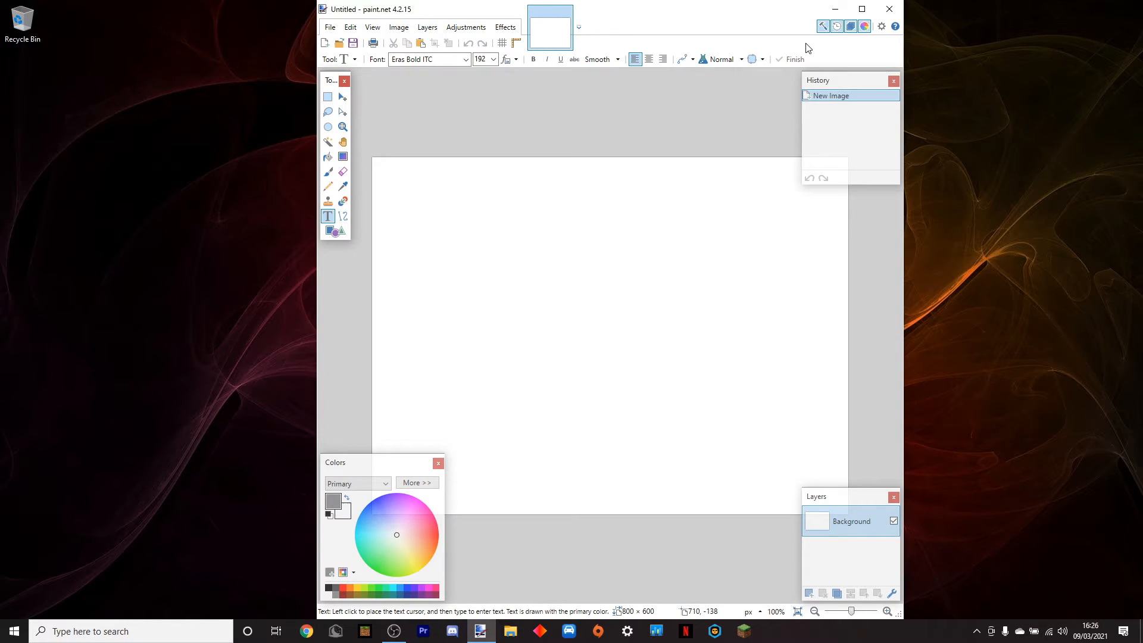
left_click(861, 9)
Switch to File Explorer by running %appdata% and open the screenshots folder inside .minecraft.
key("super+r")
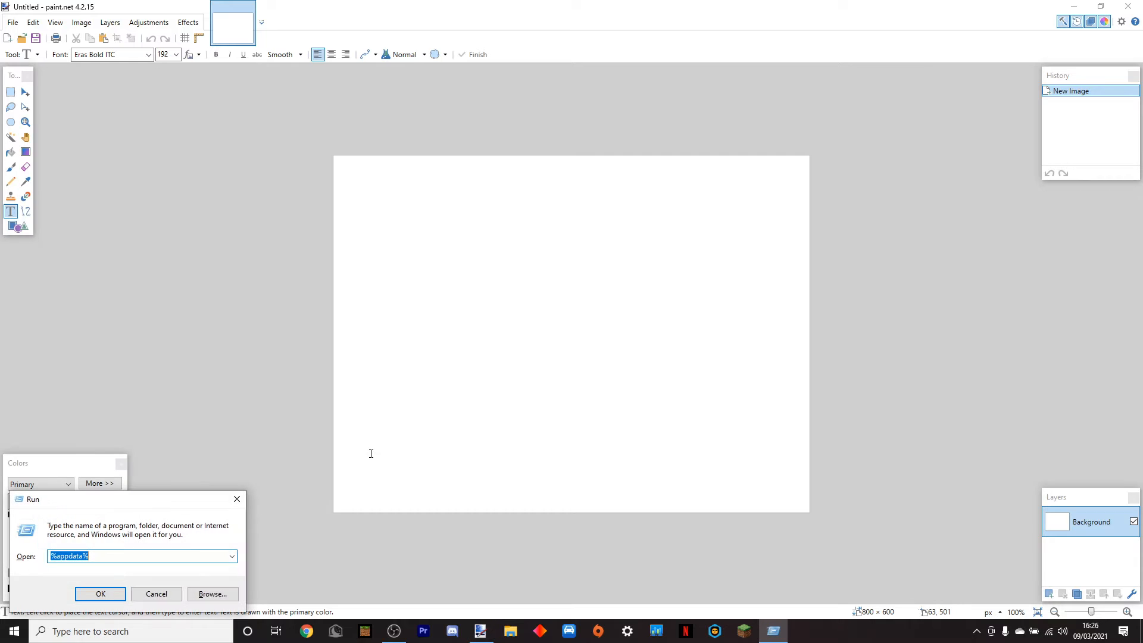
left_click(82, 598)
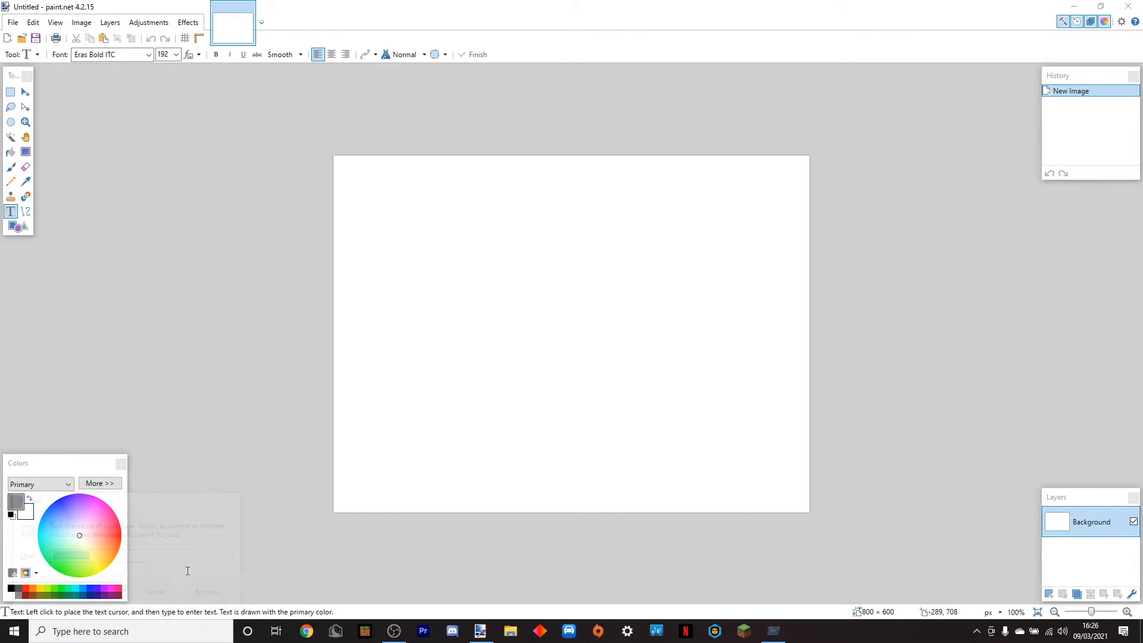
double_click(220, 375)
scroll(366, 495, "down", 2)
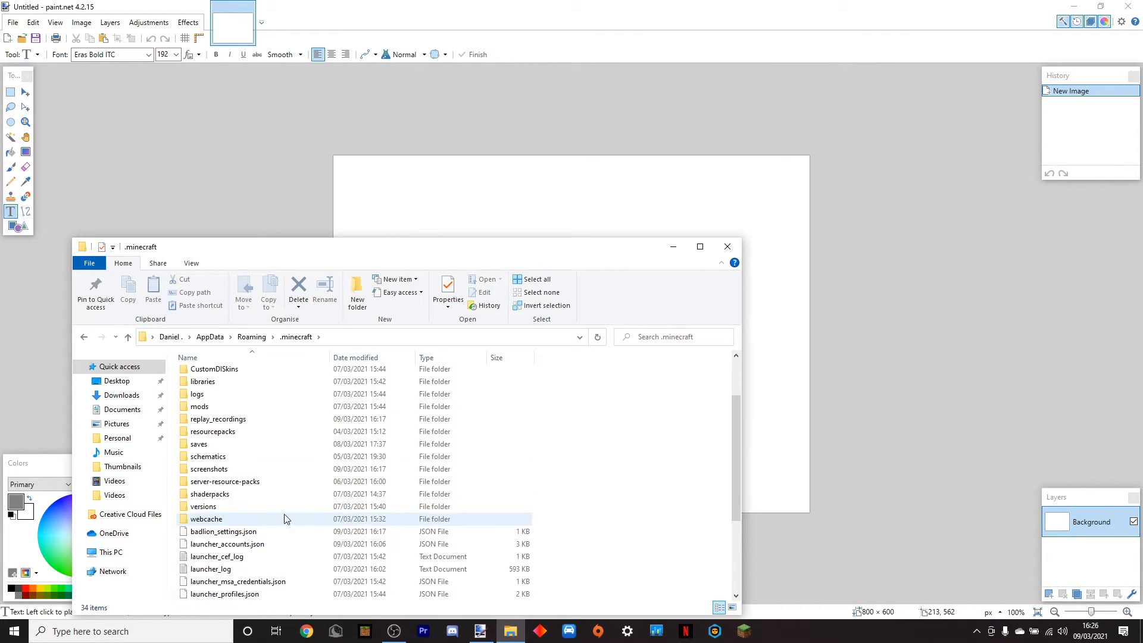
double_click(217, 469)
scroll(362, 498, "down", 2)
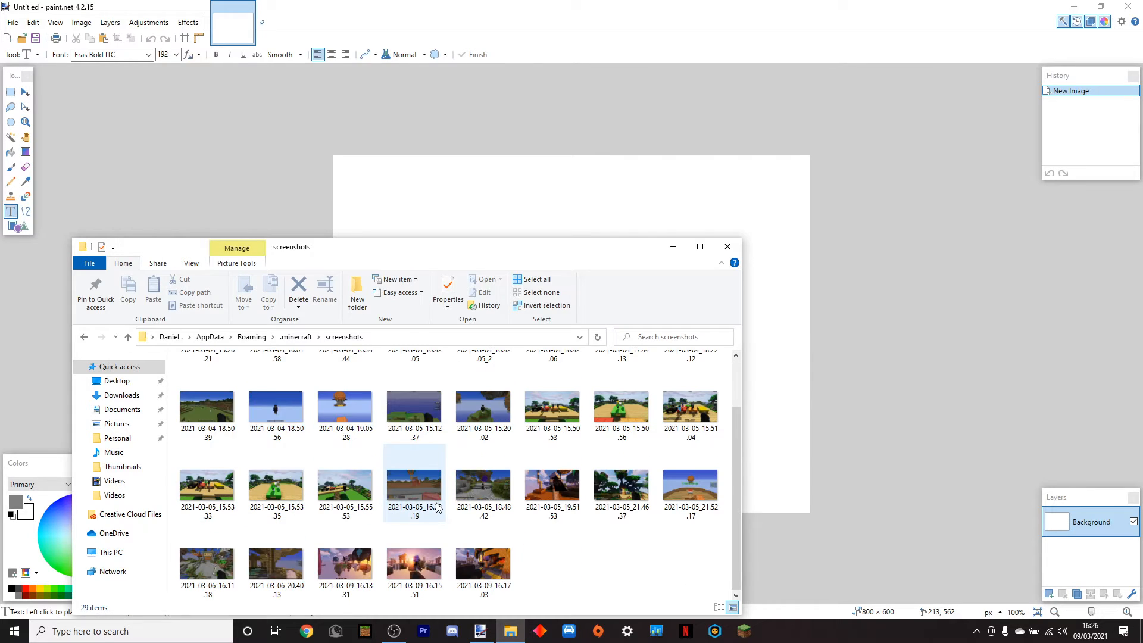
View the game screenshots 2021-03-09_16.15.51 and 2021-03-09_16.13.31 full size as candidate thumbnail backgrounds.
double_click(414, 556)
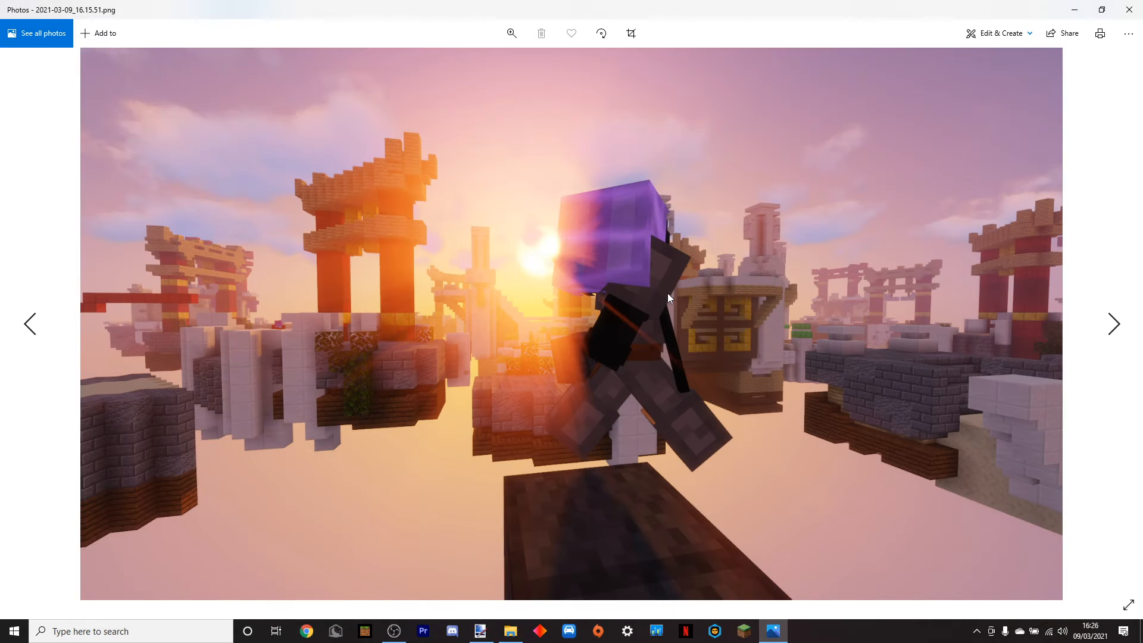
left_click(1128, 9)
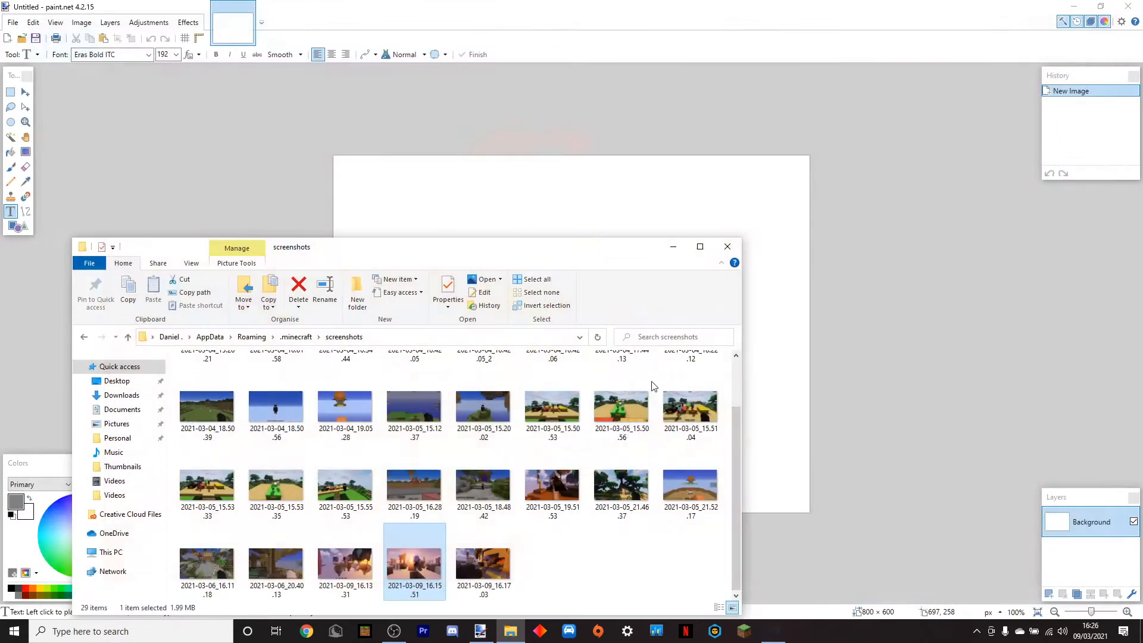
double_click(348, 583)
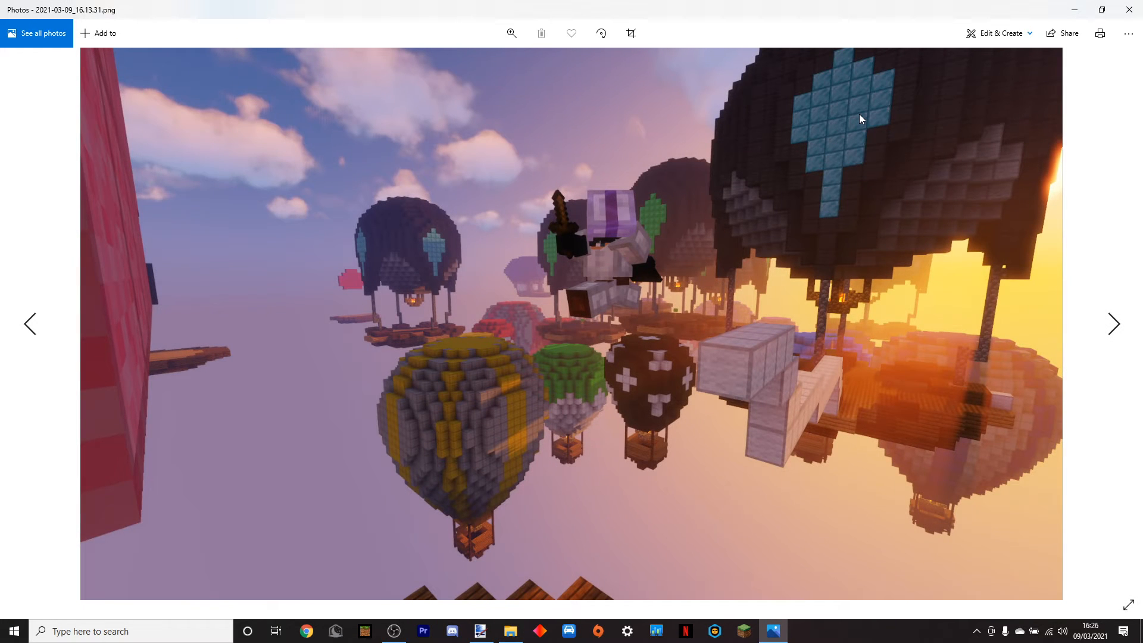
left_click(1129, 10)
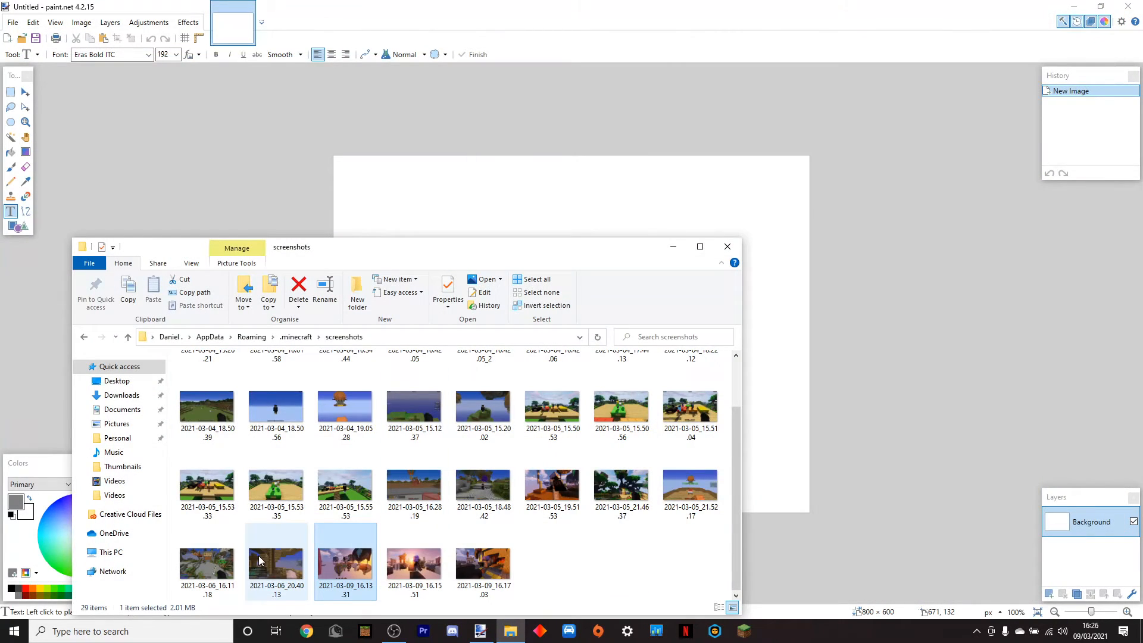
Open the 2021-03-09_16.15.51 screenshot in paint.net and add a new layer with a text insertion point in the sky area.
left_click(415, 564)
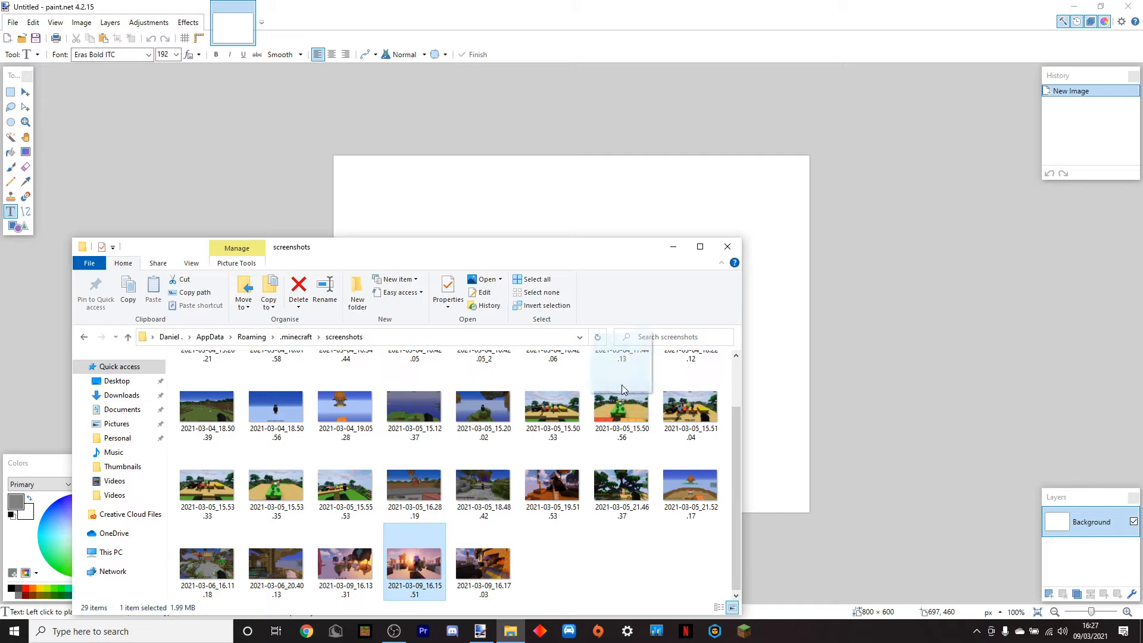
left_click_drag(622, 390, 574, 218)
left_click(573, 317)
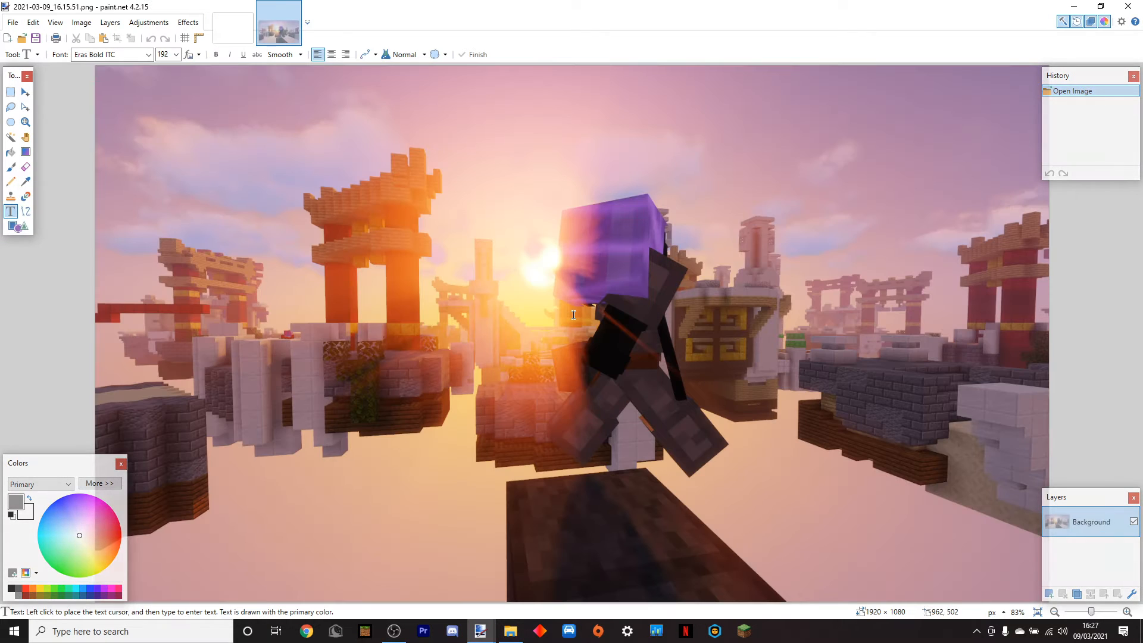
left_click(1049, 593)
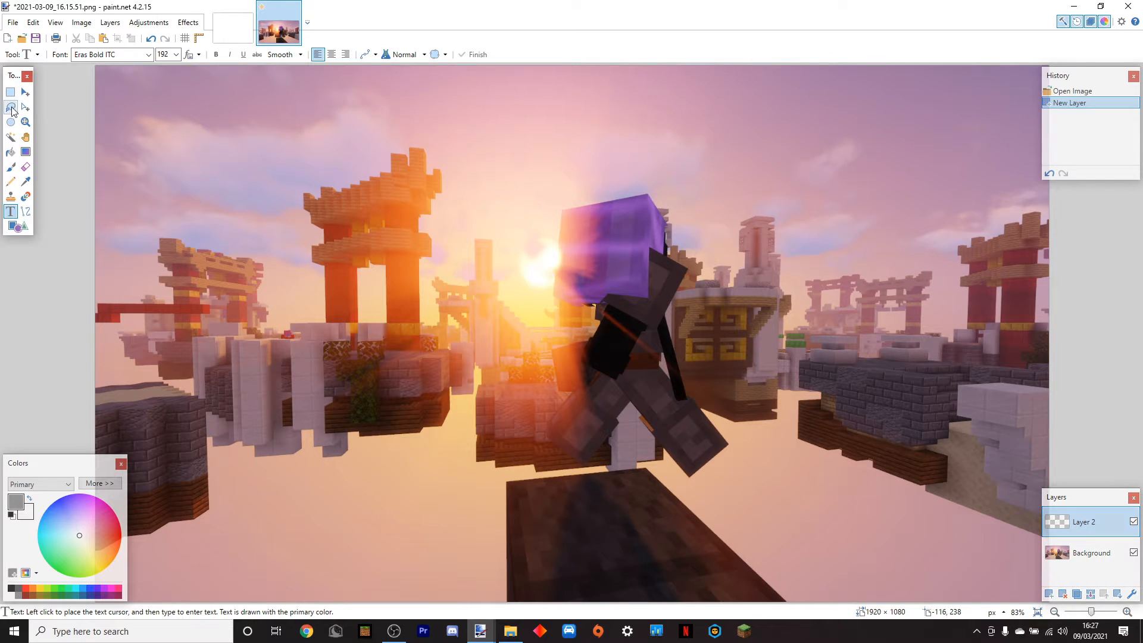
left_click(206, 261)
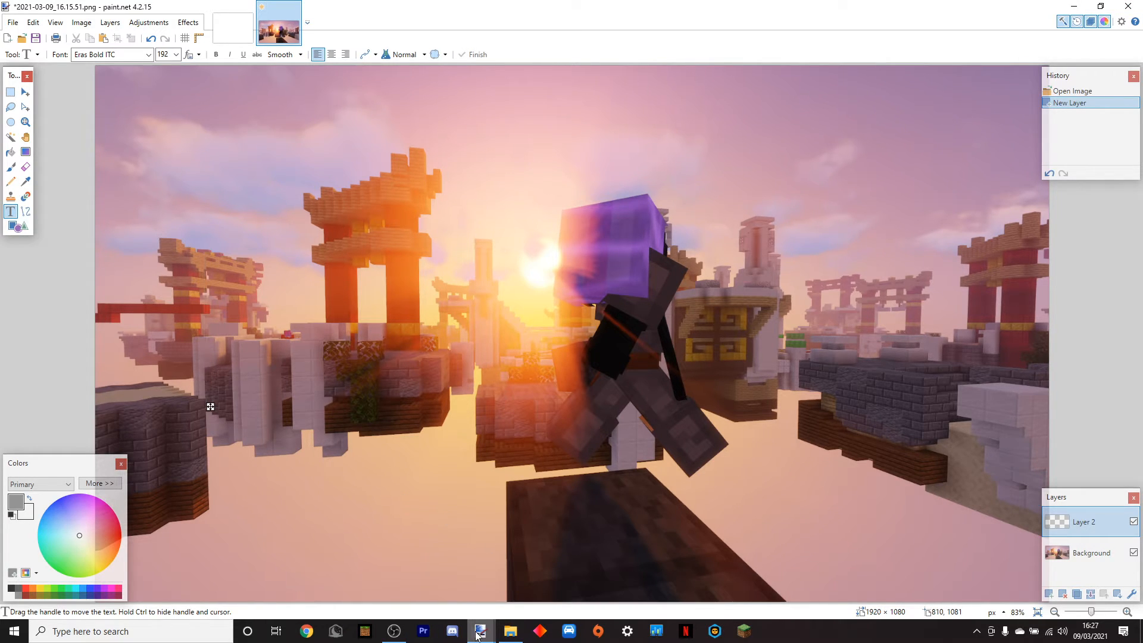
Close the blank untitled image and return to the 2021-03-09_16.15.51 screenshot.
mouse_move(480, 630)
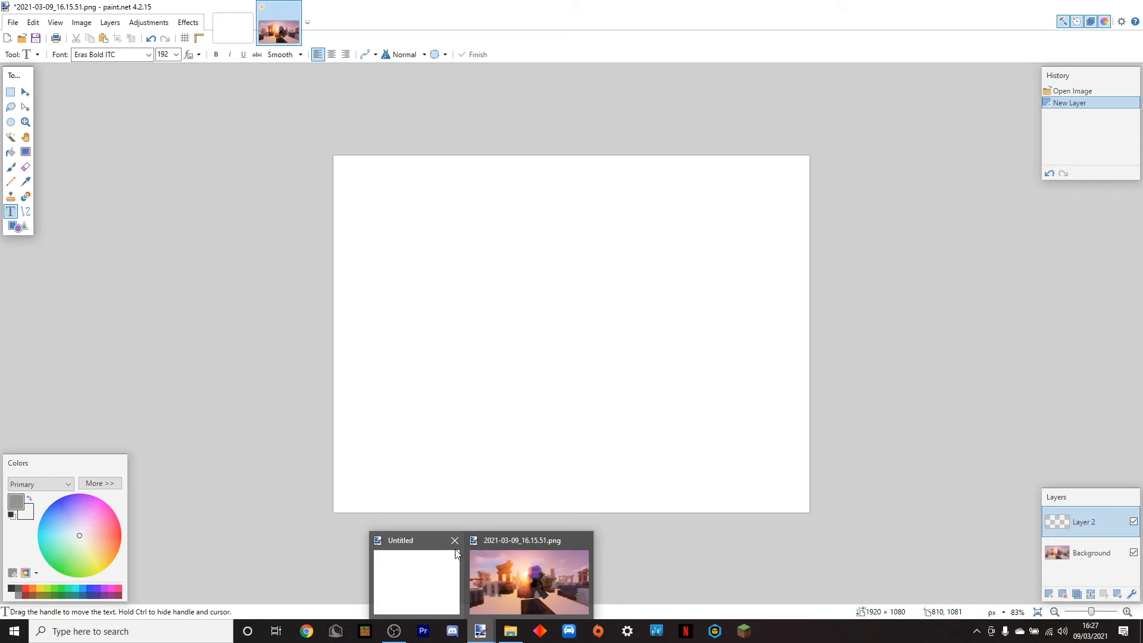
left_click(513, 577)
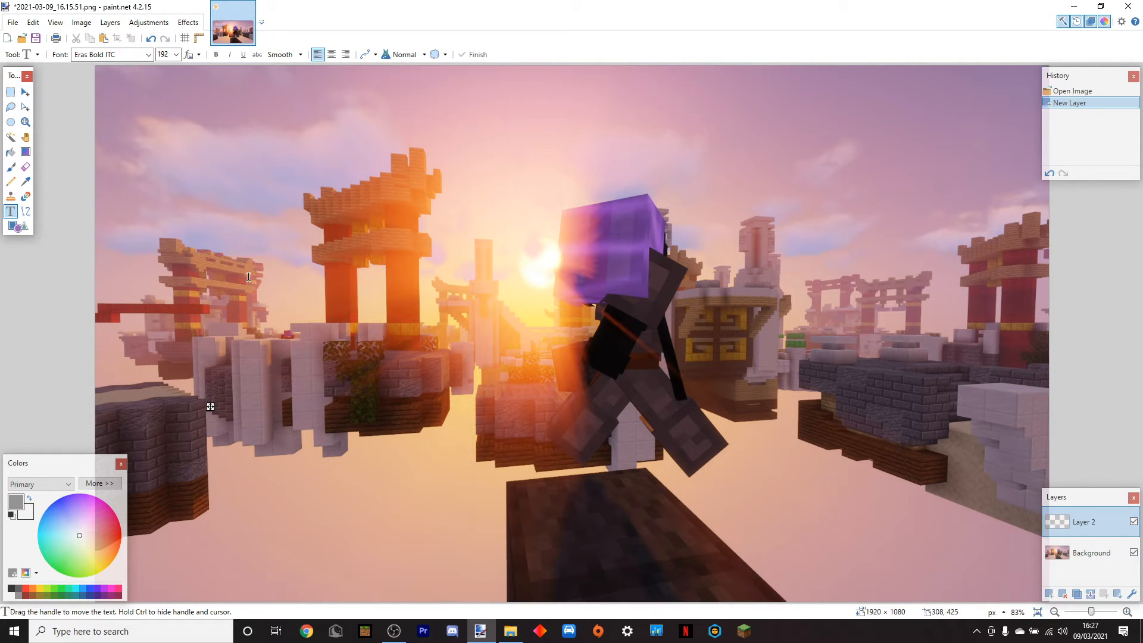
Write HOW and TO on two lines in gray Eras Bold ITC 192 on Layer 2 and place the text left of the character.
type("d")
key("BackSpace")
type("How")
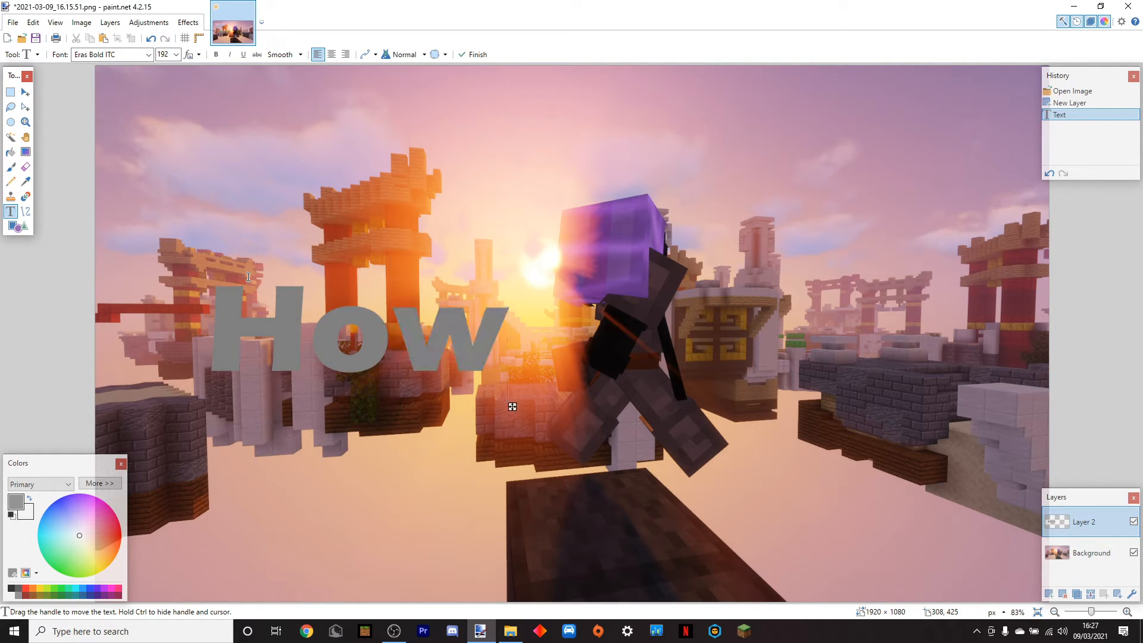
key("BackSpace")
key("BackSpace")
type("OW")
key("Return")
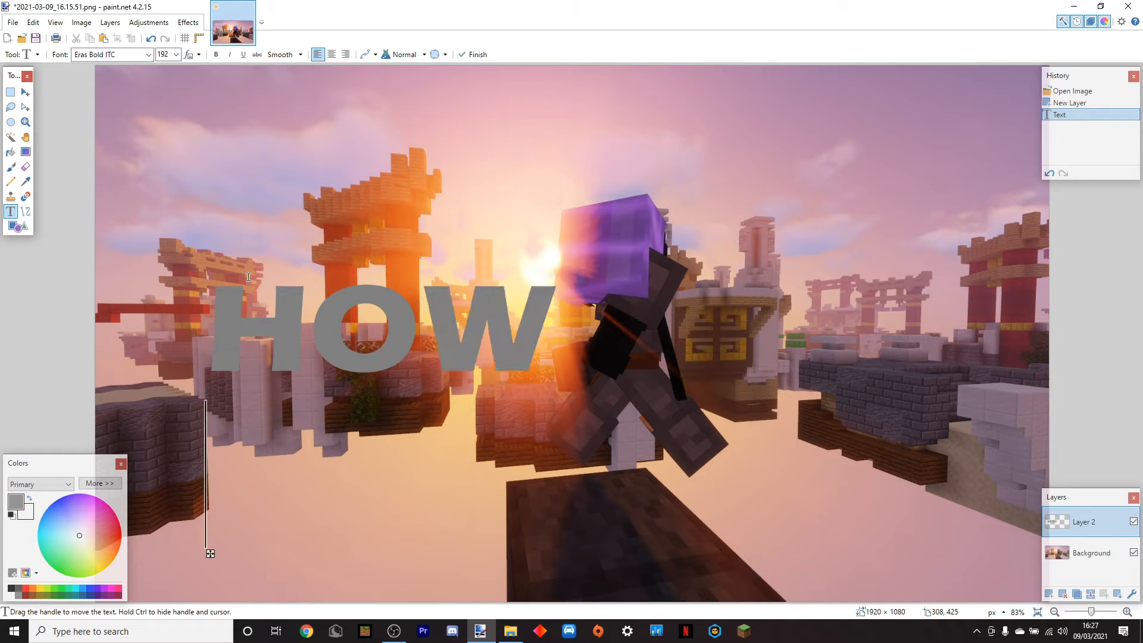
type("TOP")
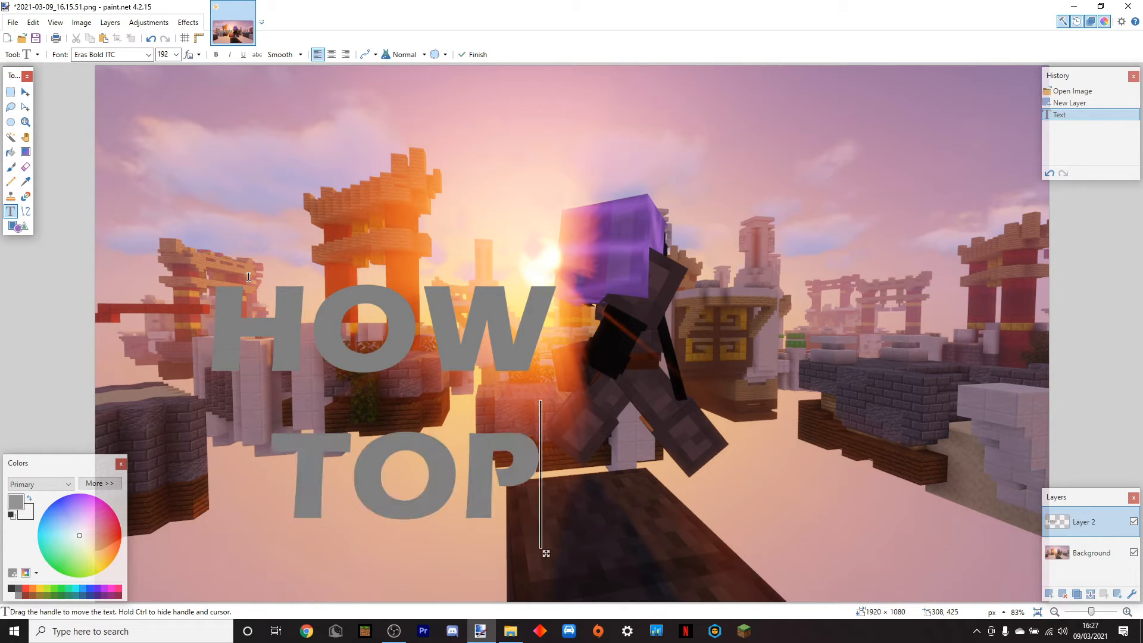
key("BackSpace")
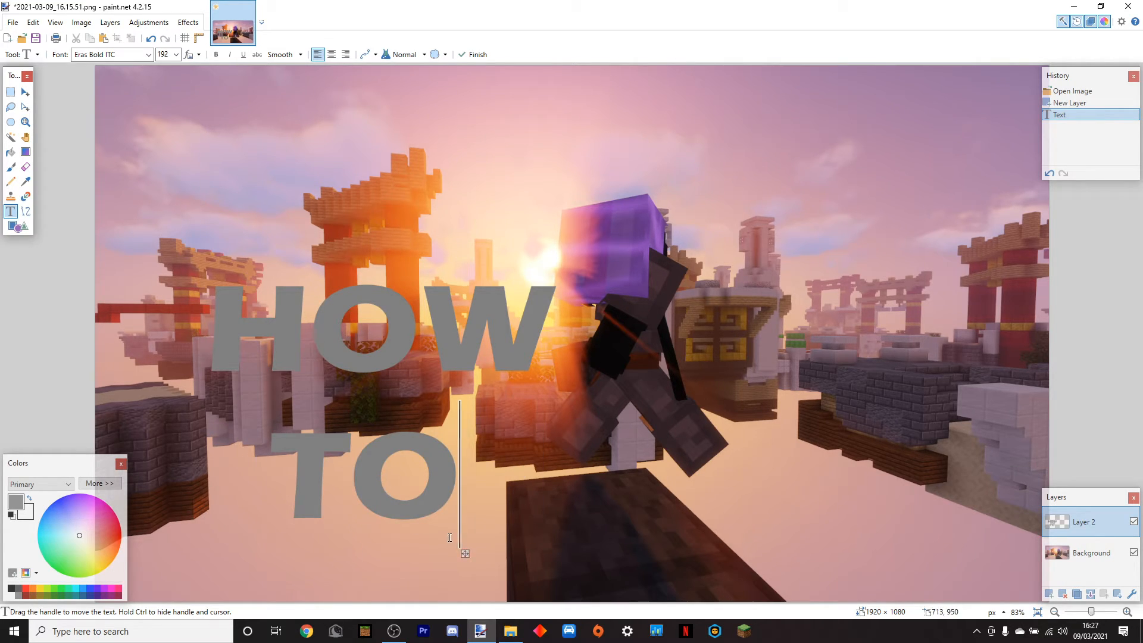
left_click_drag(465, 553, 954, 484)
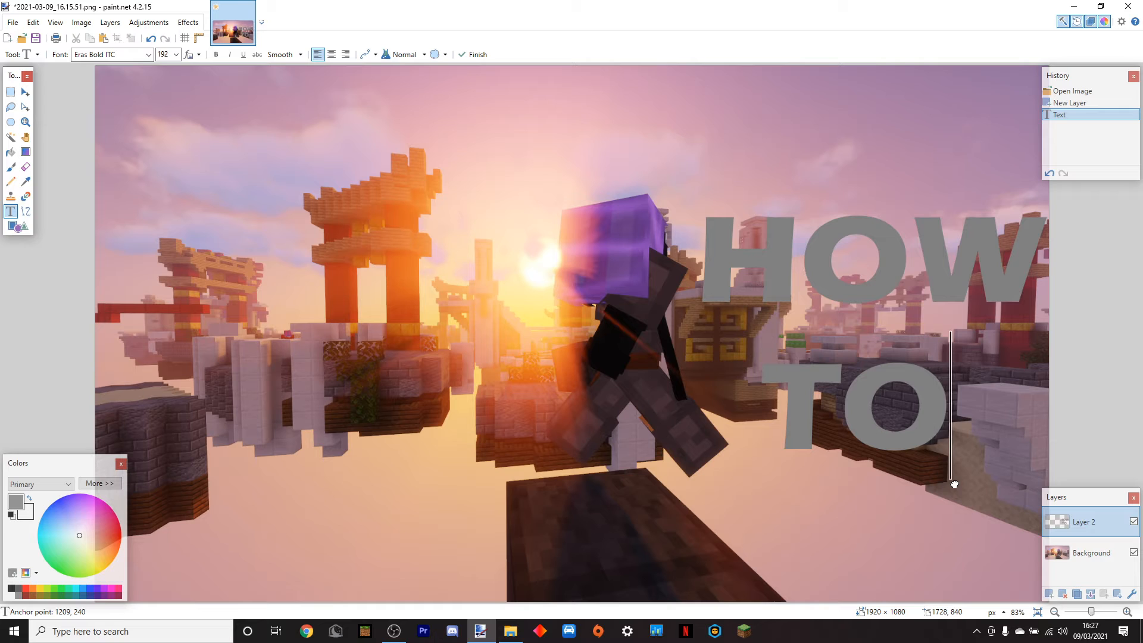
left_click_drag(954, 484, 425, 486)
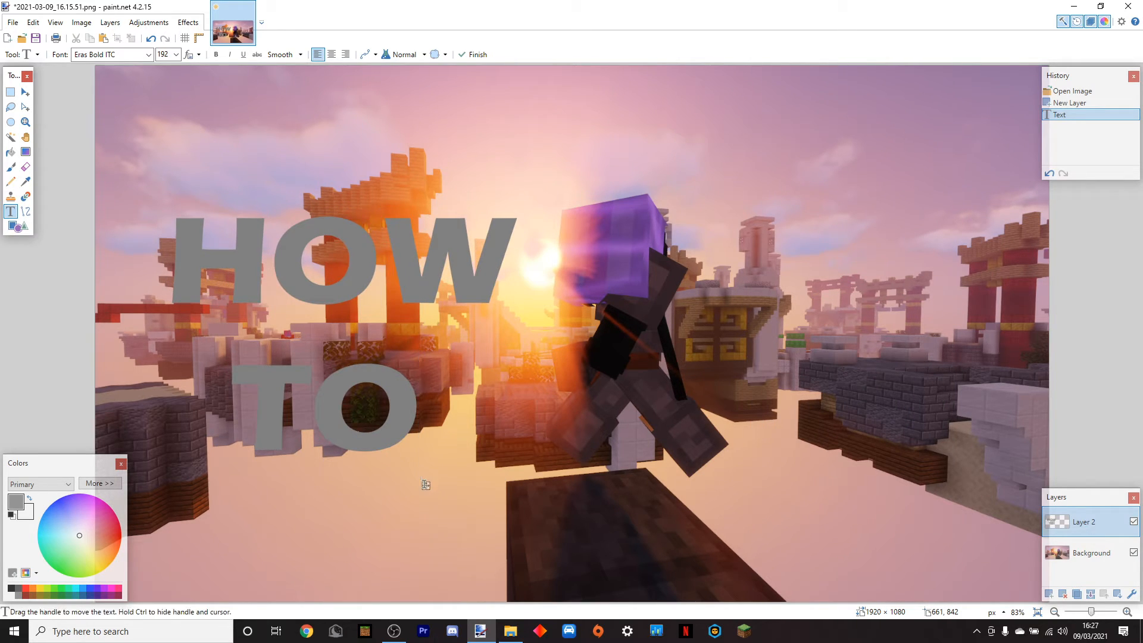
Apply the Glow effect three times to the HOW TO text with maximum radius, brightness -100 and contrast 100.
left_click(186, 22)
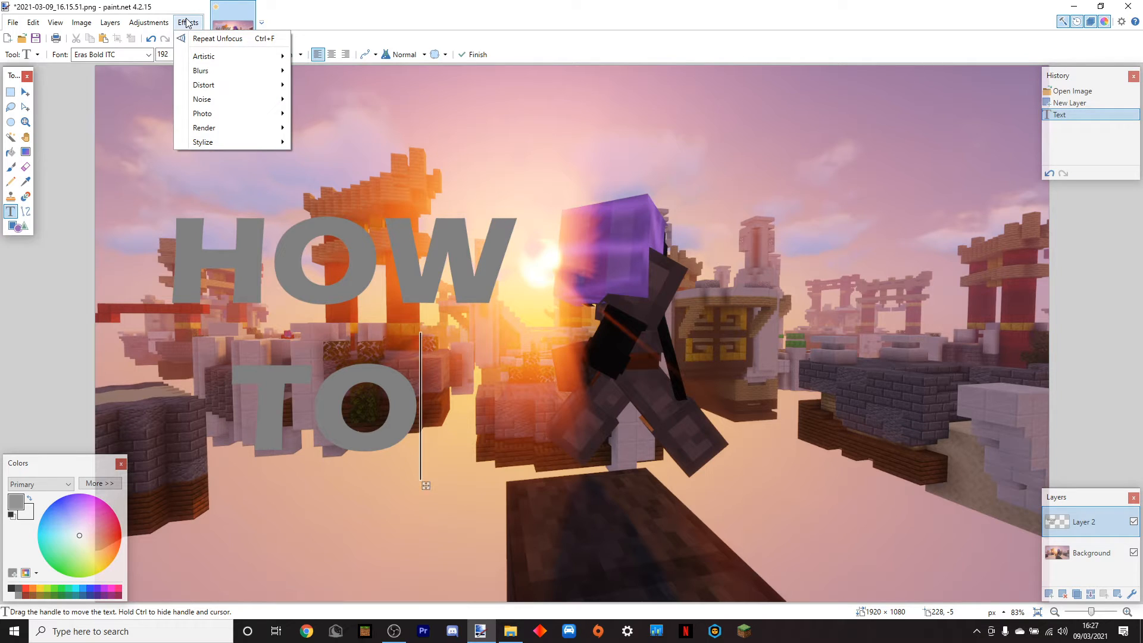
mouse_move(249, 113)
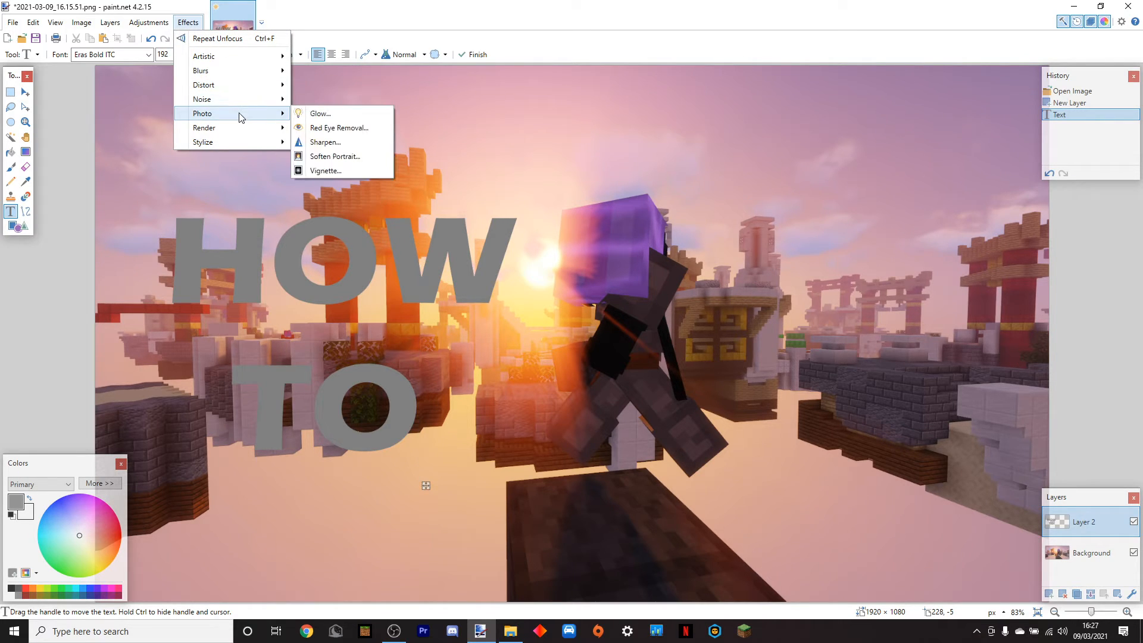
left_click(300, 113)
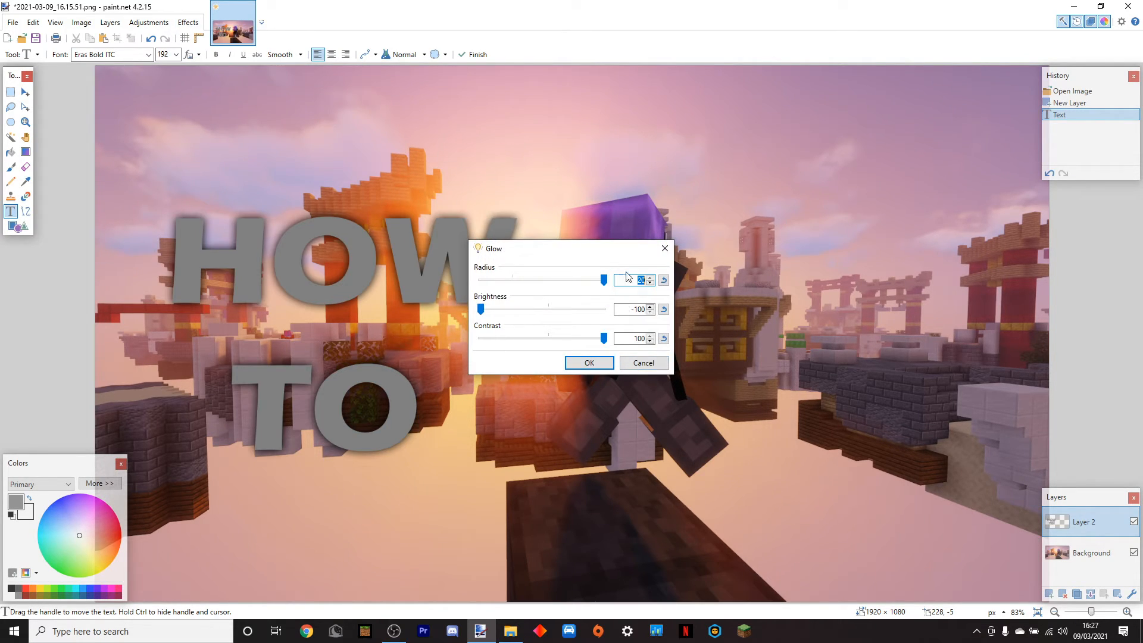
left_click_drag(596, 251, 818, 111)
left_click(812, 223)
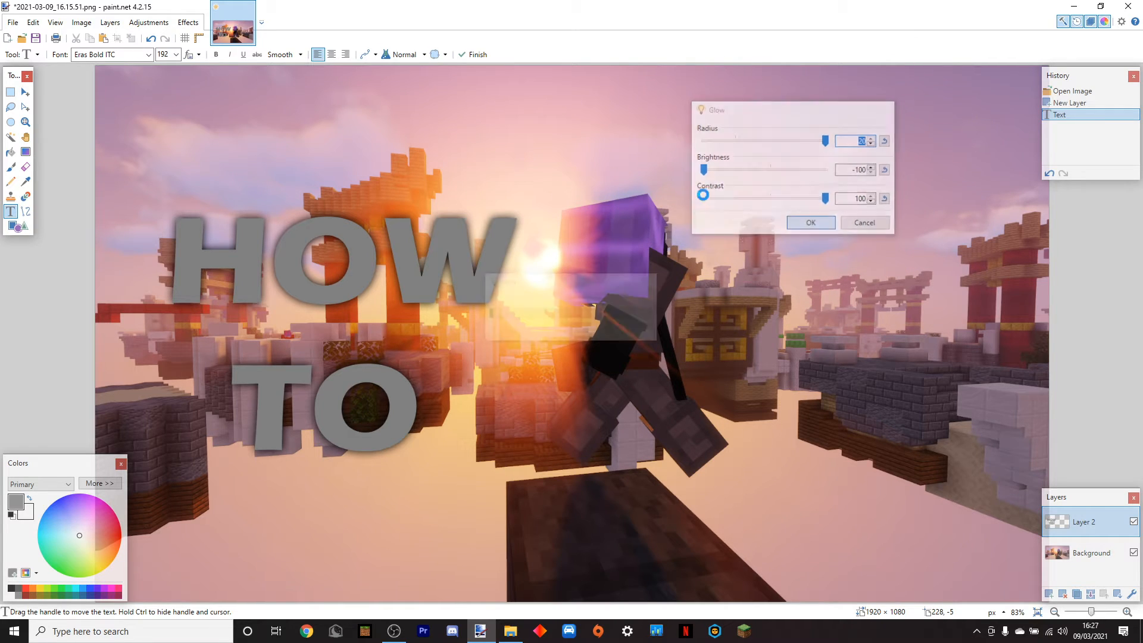
left_click(189, 22)
left_click(239, 38)
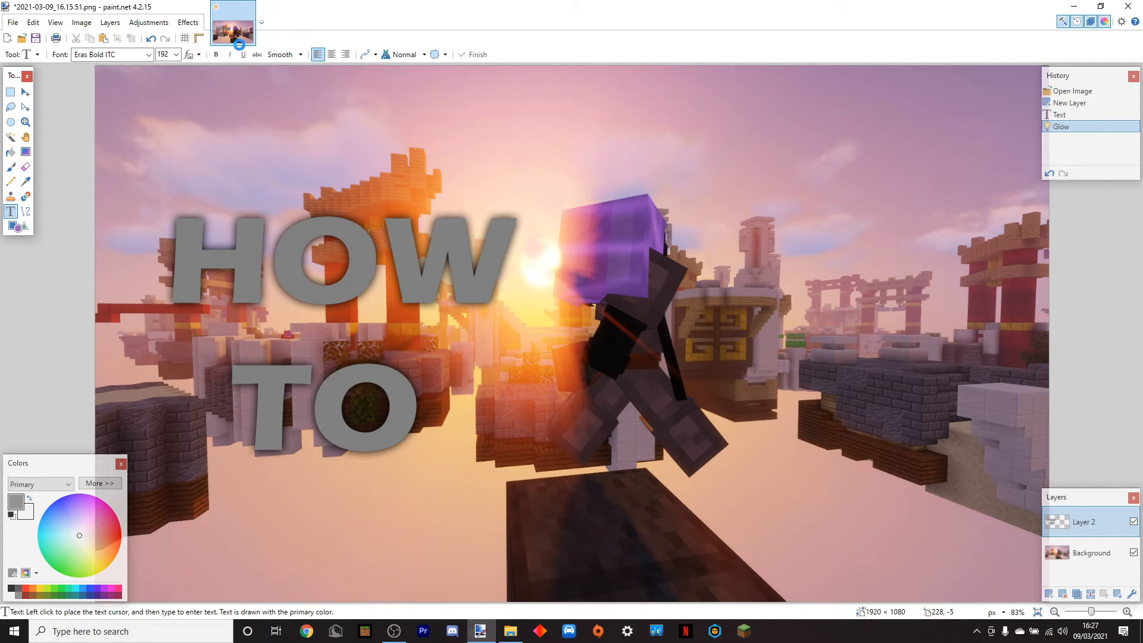
left_click(188, 22)
left_click(238, 37)
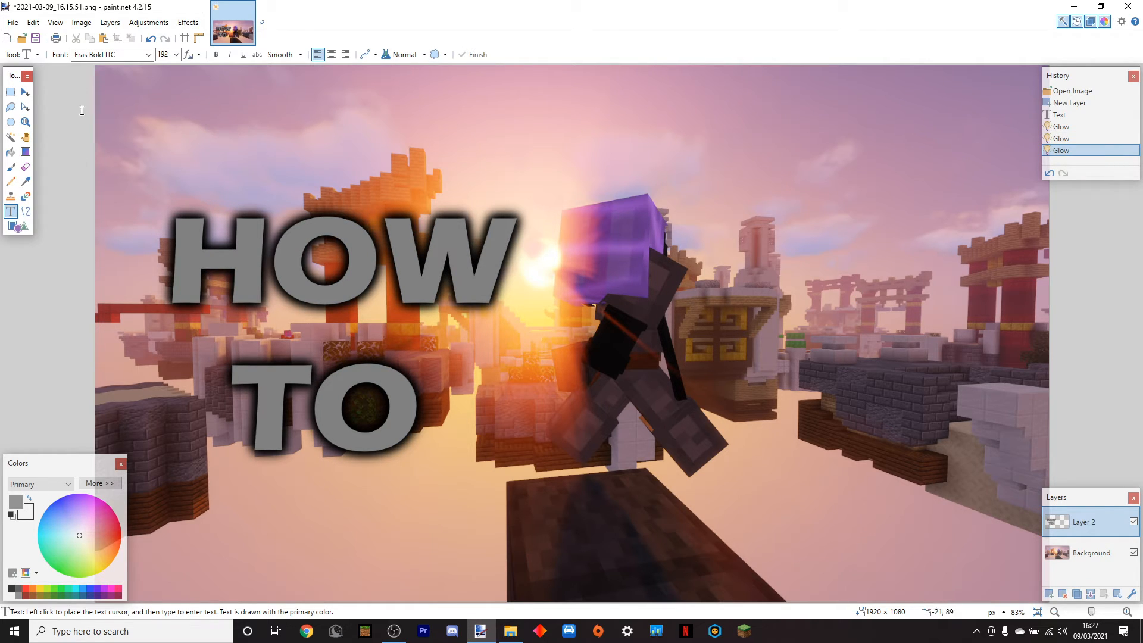
Blur the Background layer slightly with the Unfocus effect at a very low radius.
left_click(1073, 566)
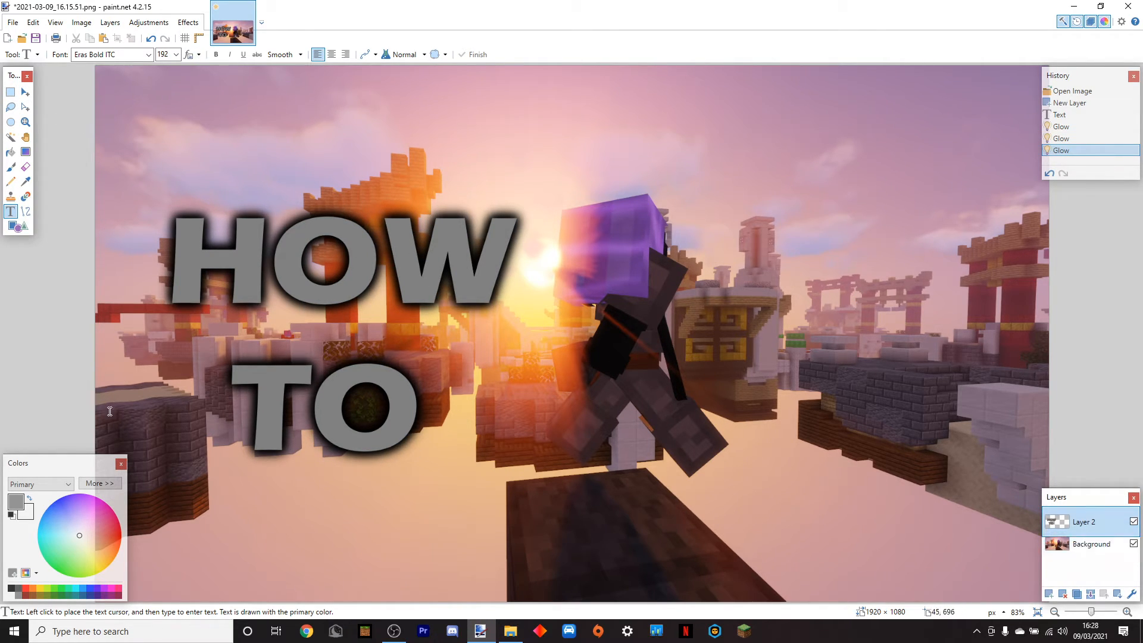
left_click(189, 23)
mouse_move(214, 74)
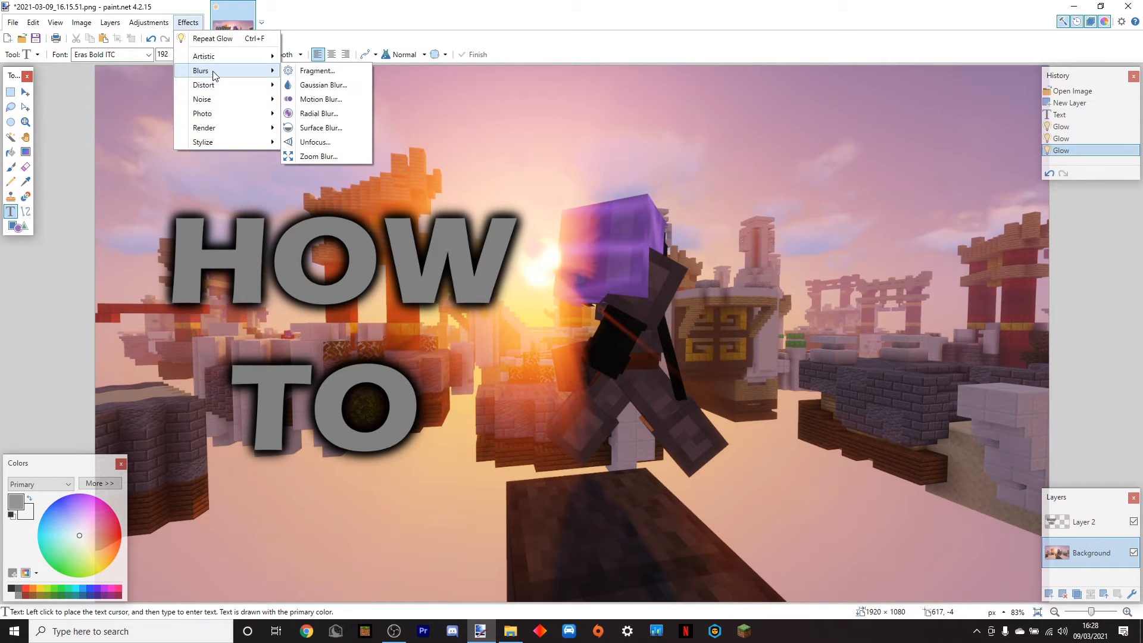
left_click(315, 143)
left_click_drag(601, 281, 1021, 212)
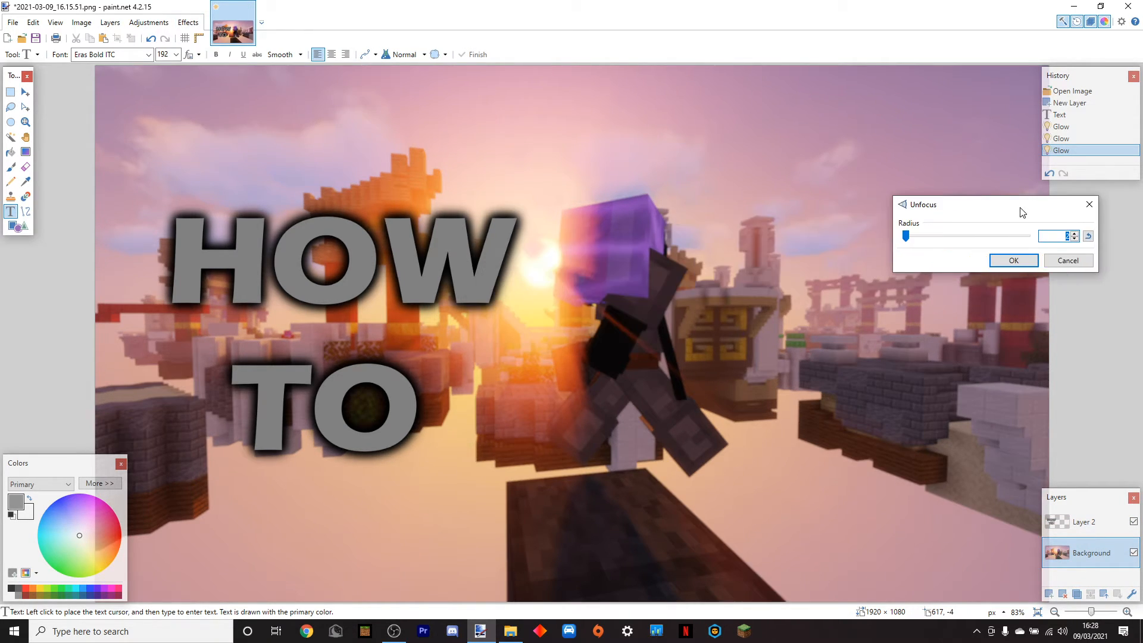
mouse_move(906, 236)
left_mouse_down()
mouse_move(984, 236)
mouse_move(906, 238)
left_mouse_up()
left_click(1013, 260)
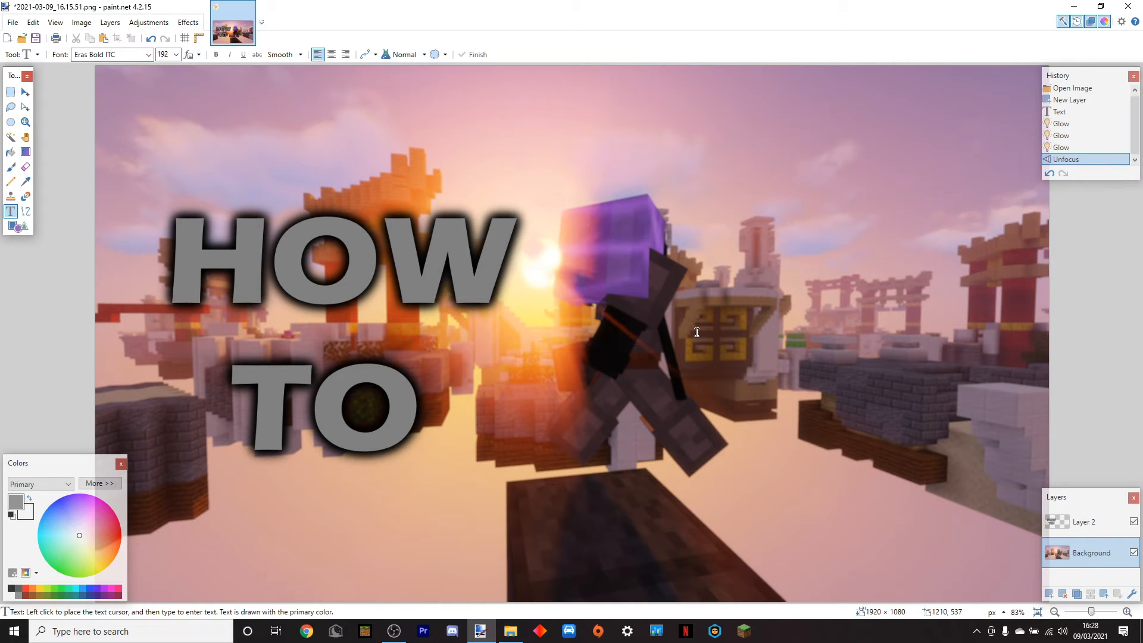
Examine how the finished HOW TO thumbnail reads at very small and large display sizes.
scroll(697, 332, "down", 5)
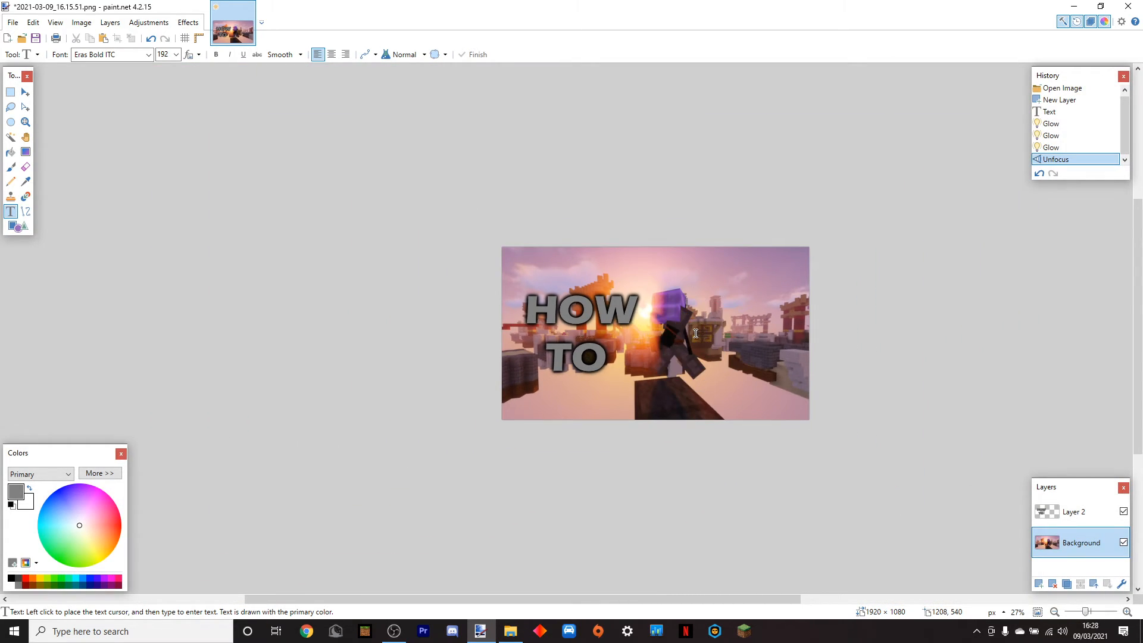
scroll(695, 333, "down", 1)
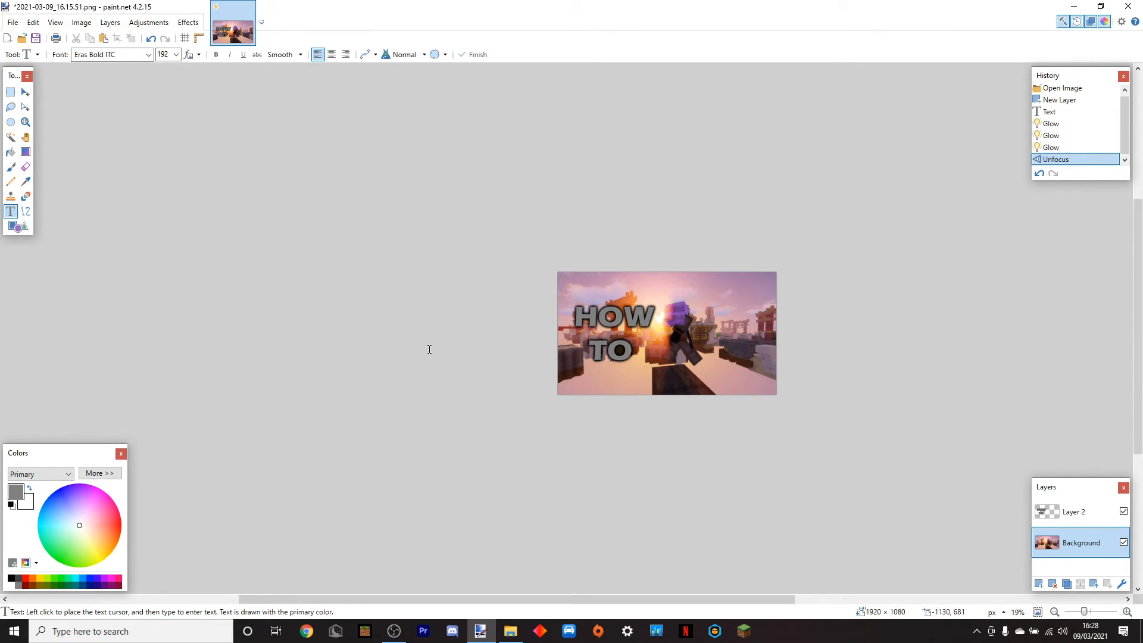
scroll(667, 385, "up", 5)
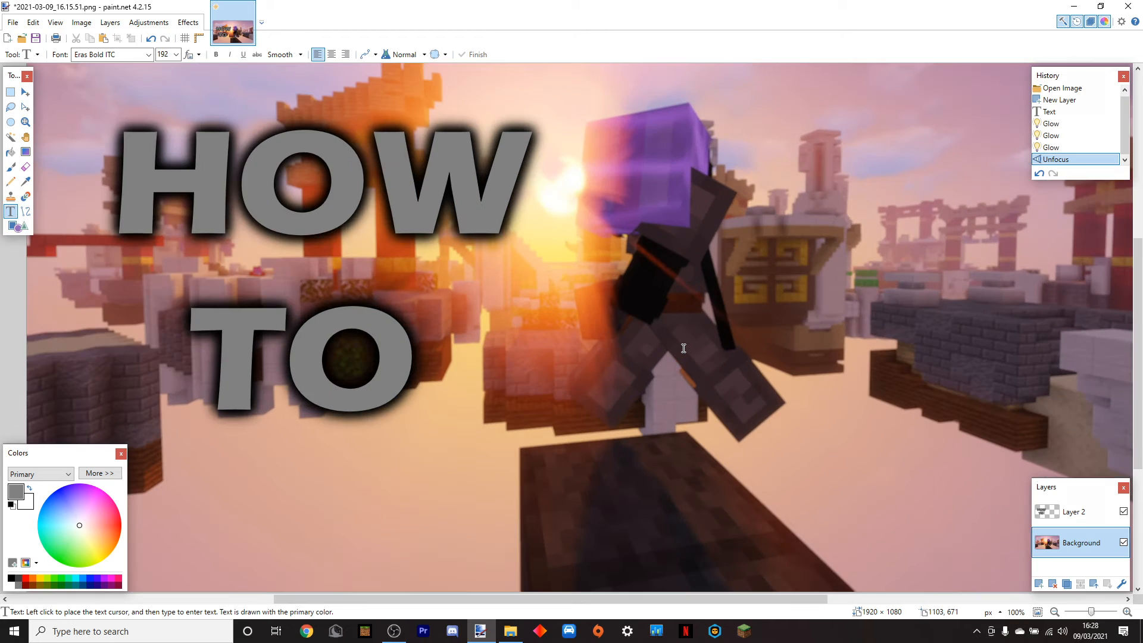
scroll(673, 363, "down", 2)
scroll(675, 351, "up", 2)
scroll(676, 352, "down", 10)
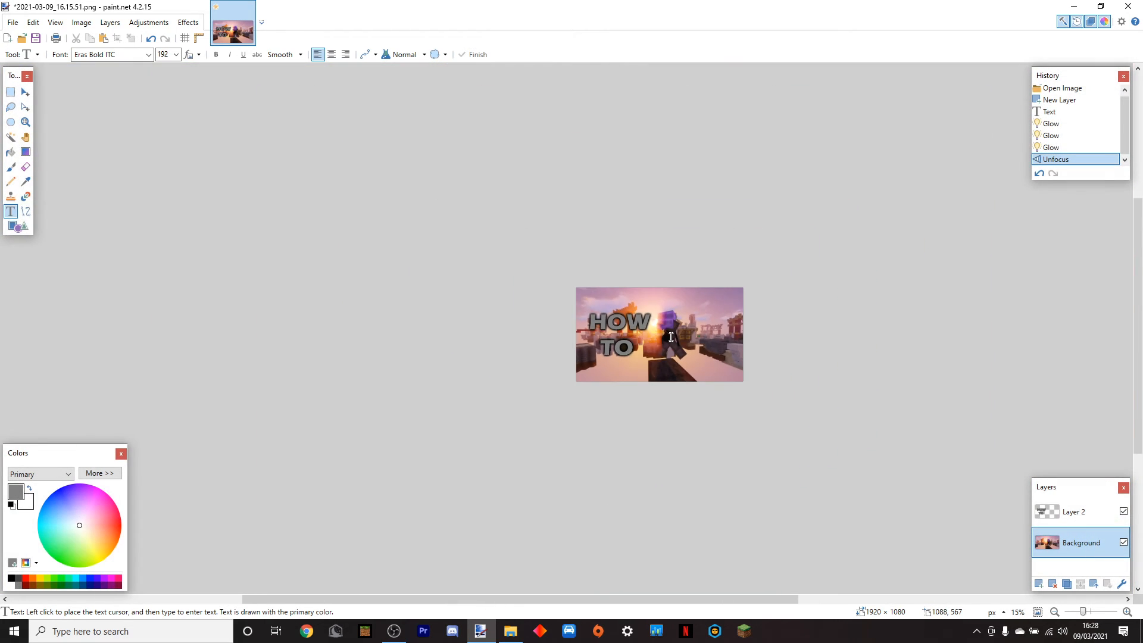
scroll(672, 346, "up", 1)
scroll(666, 354, "up", 1)
scroll(663, 357, "down", 3)
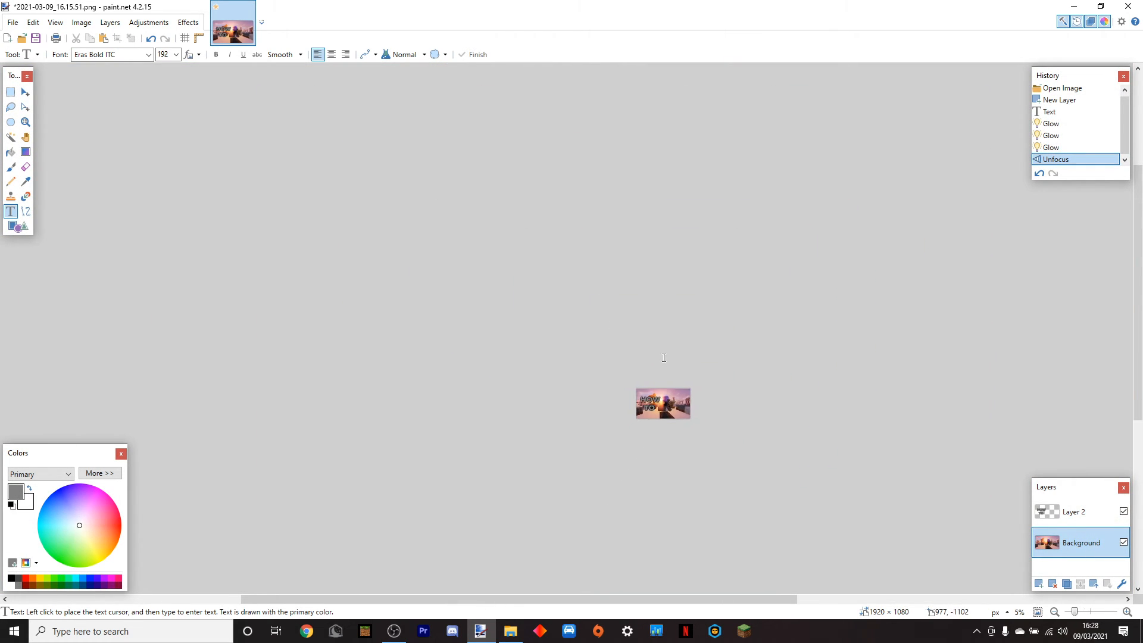
scroll(675, 405, "up", 6)
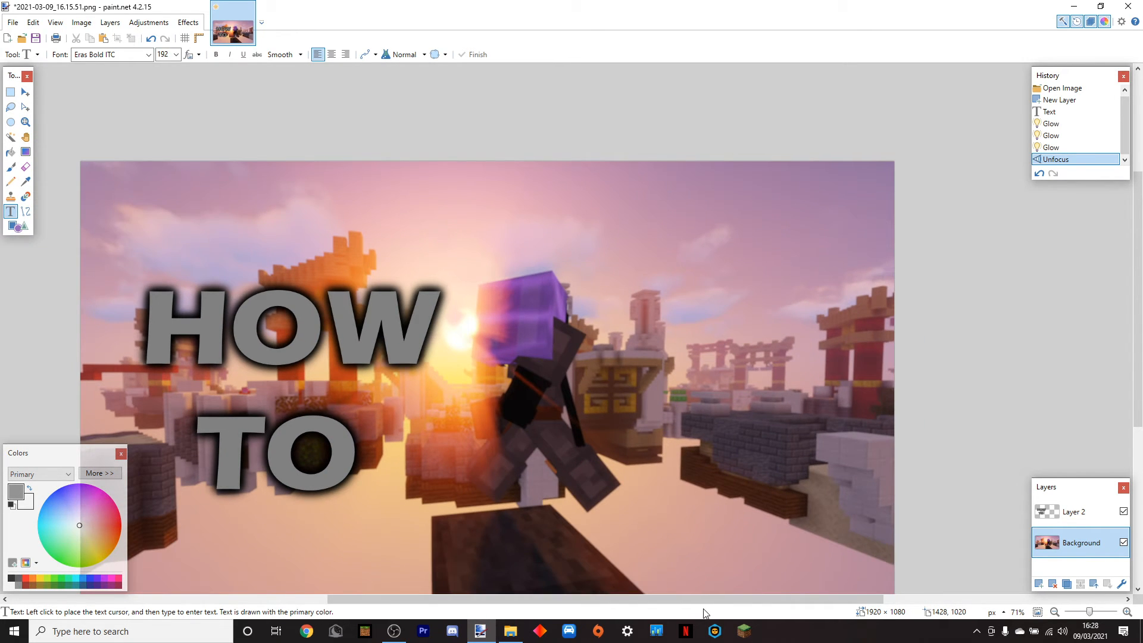
left_click_drag(705, 599, 667, 595)
left_click_drag(1139, 276, 1141, 304)
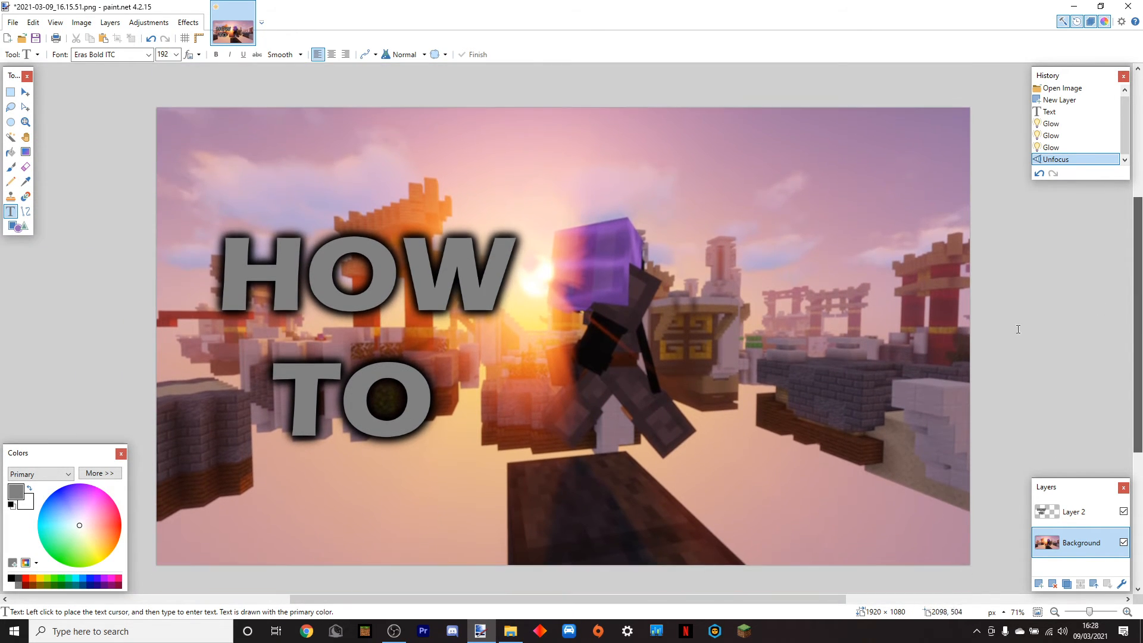
left_click_drag(700, 600, 692, 604)
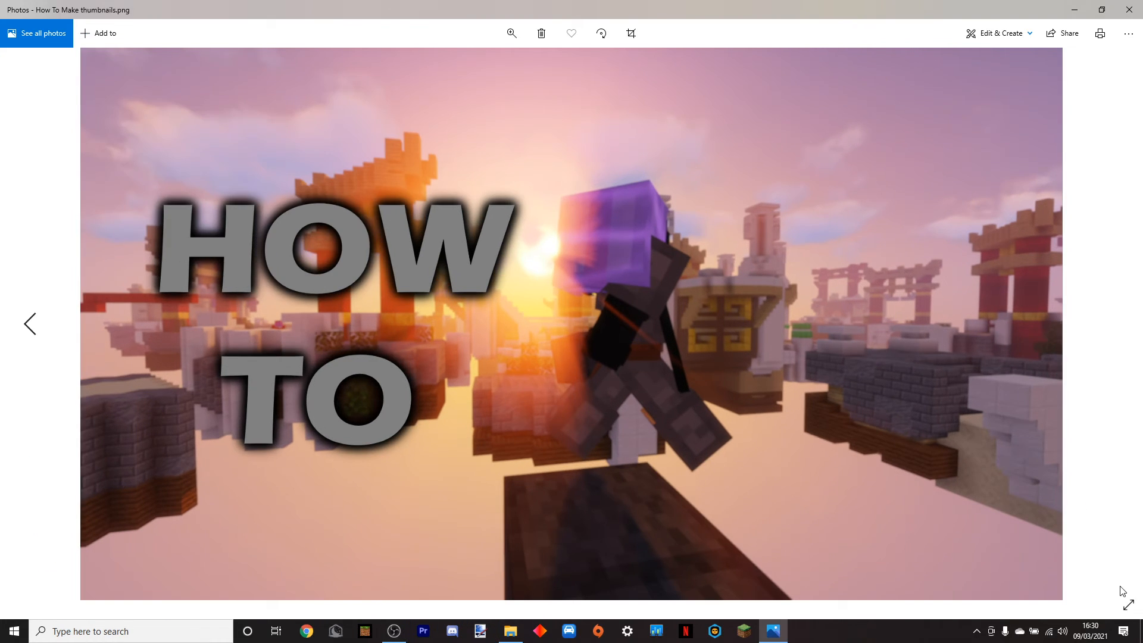
View How To Make thumbnails.png full screen in Photos, compare it with Bedwars With Low CPS.png, and close the viewer.
left_click(1128, 604)
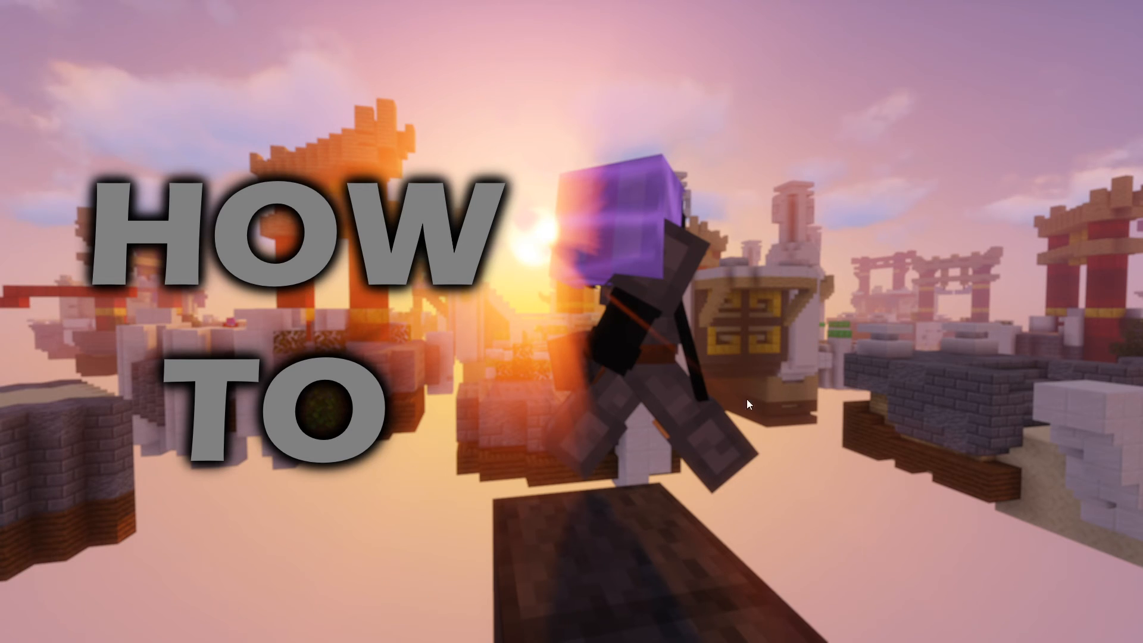
key("Escape")
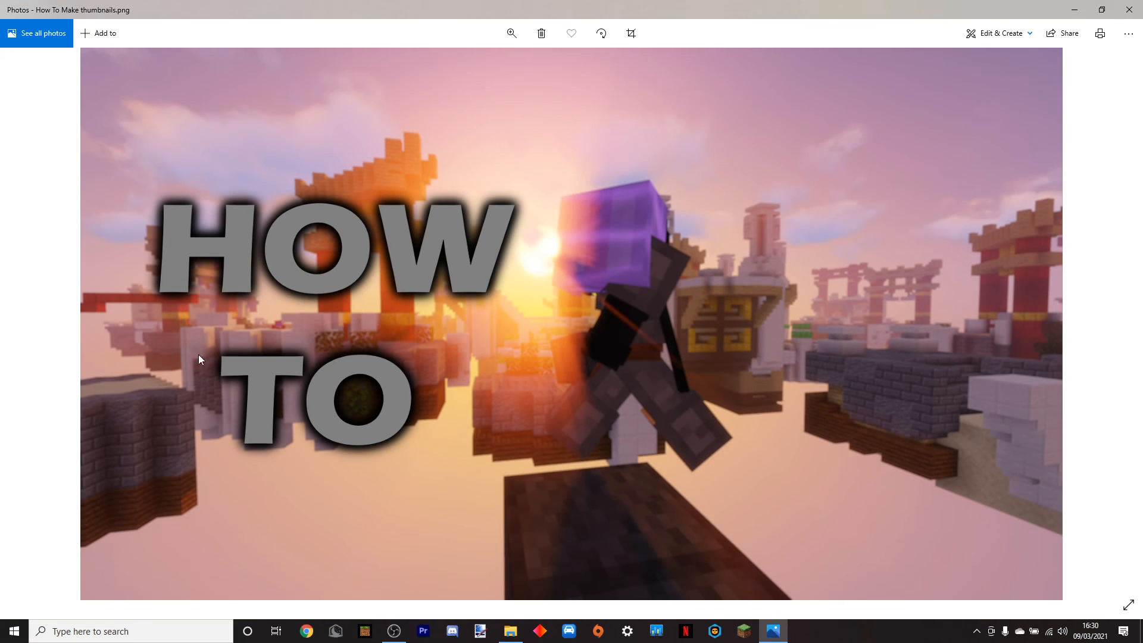
left_click(27, 331)
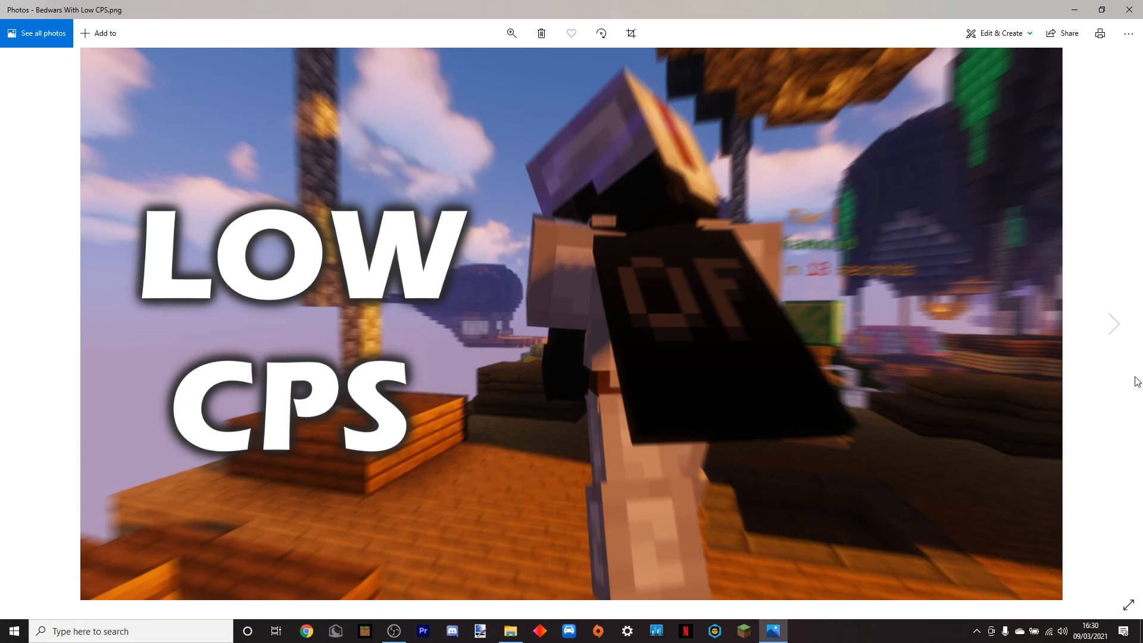
left_click(1114, 324)
left_click(27, 324)
left_click(1113, 325)
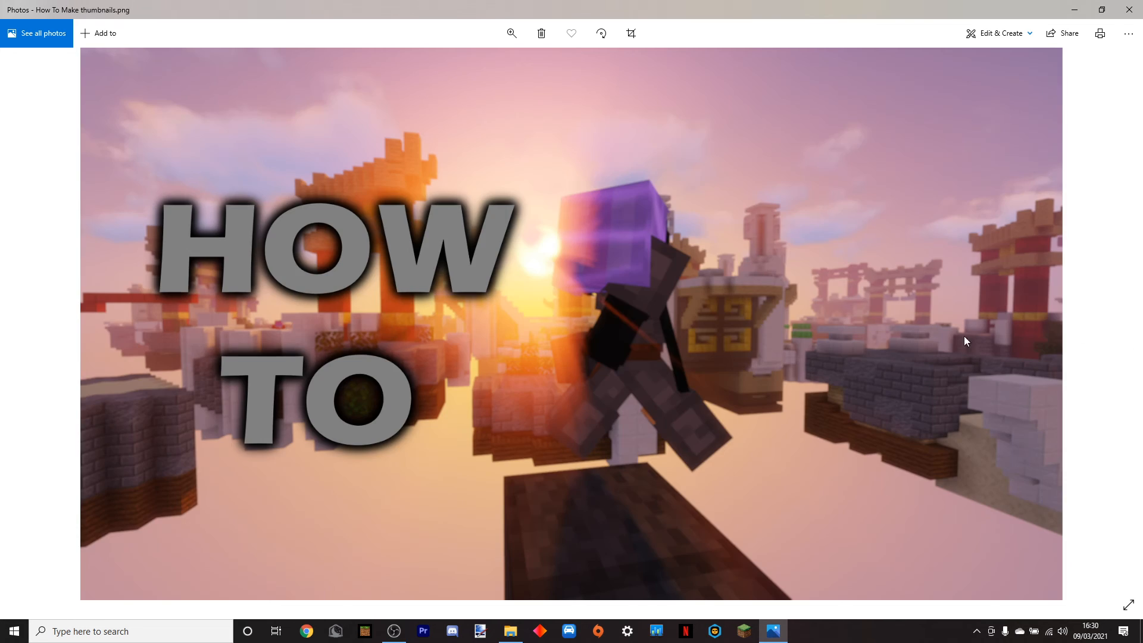
left_click(29, 325)
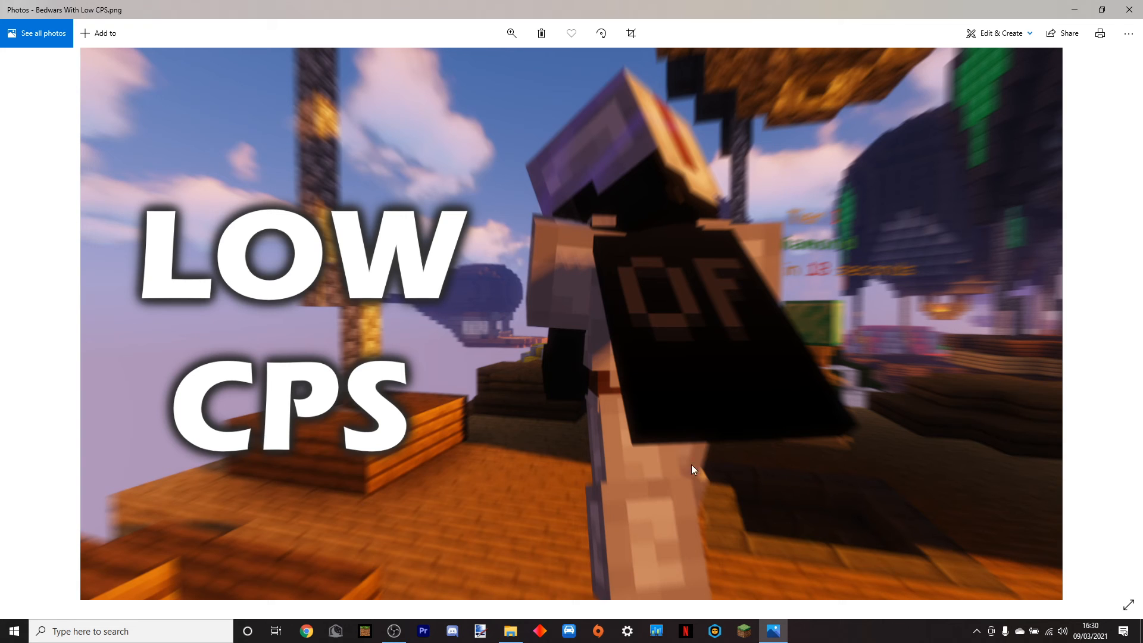
left_click(1106, 329)
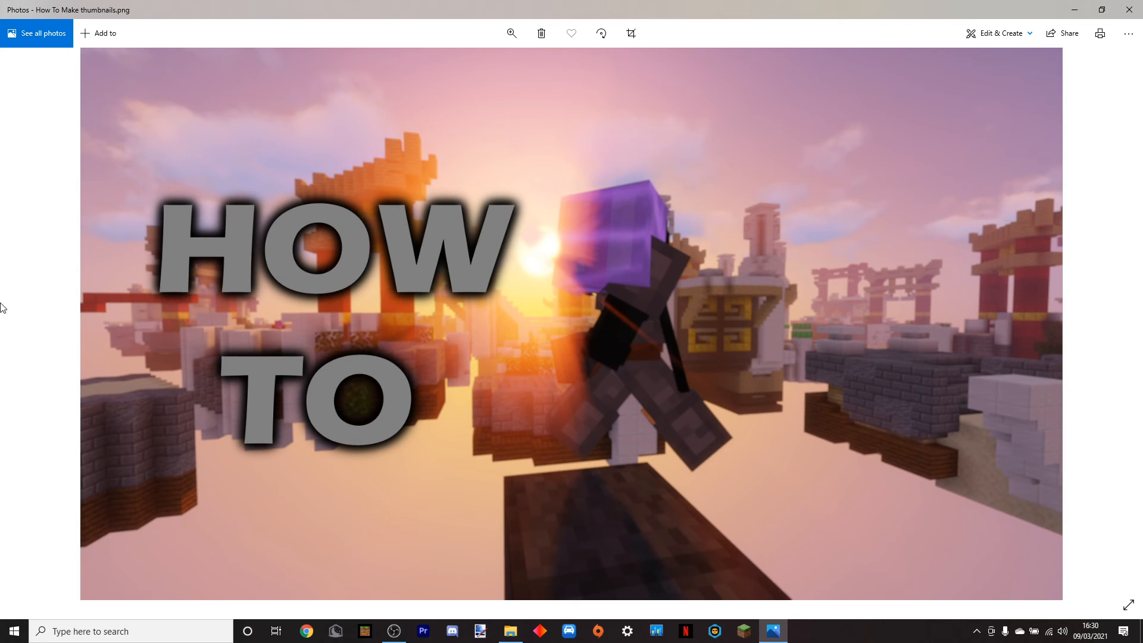
left_click(30, 324)
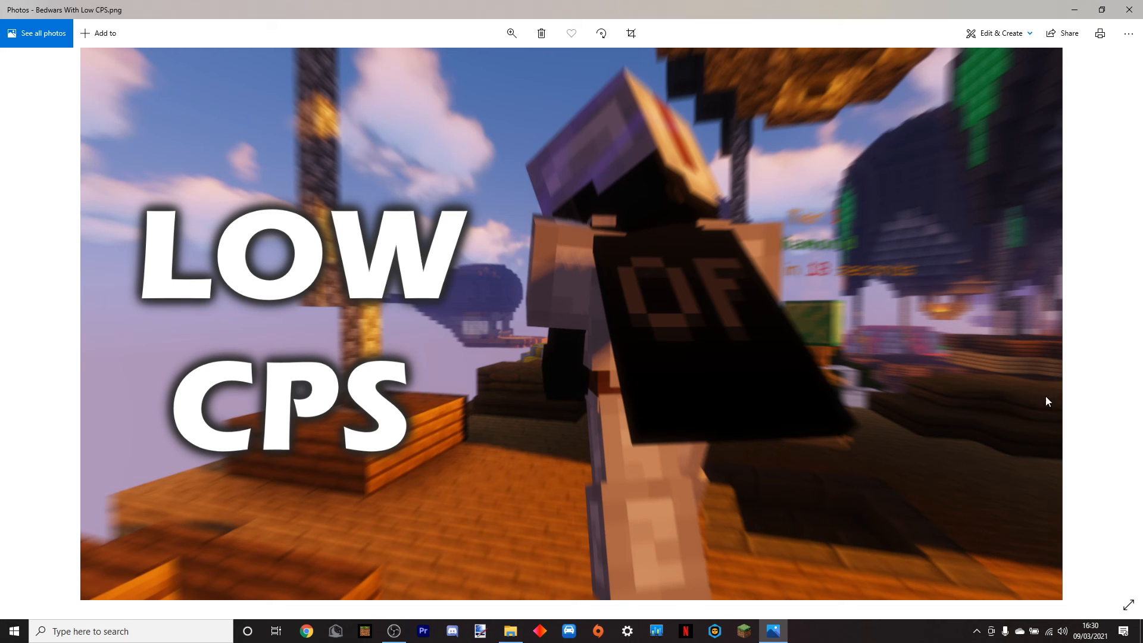
left_click(1114, 328)
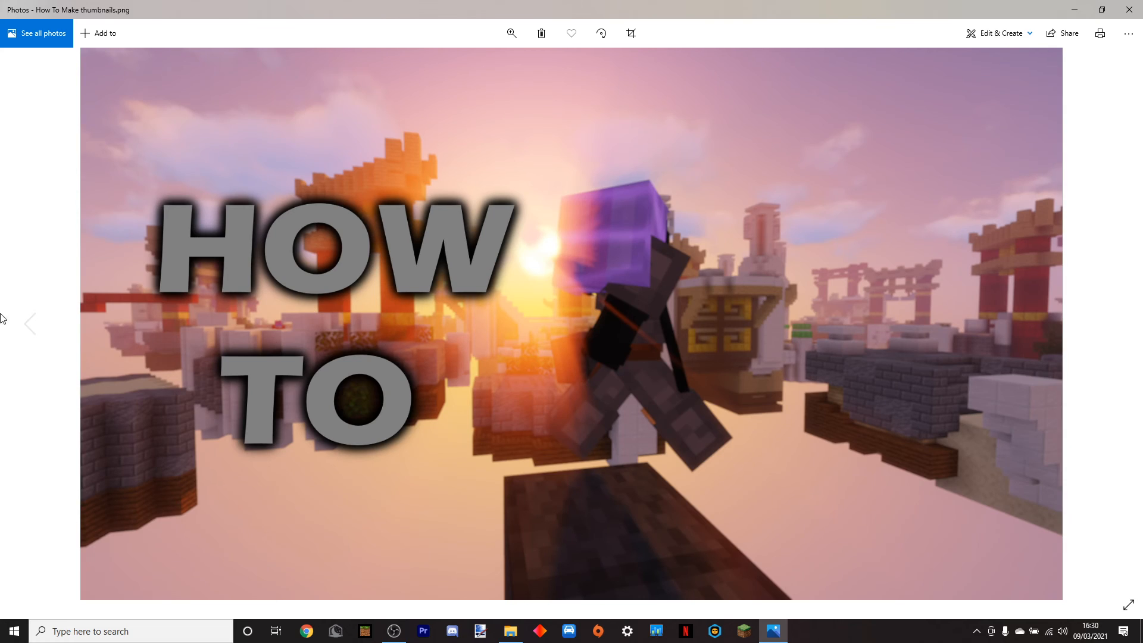
left_click(29, 324)
left_click(1109, 326)
left_click(30, 325)
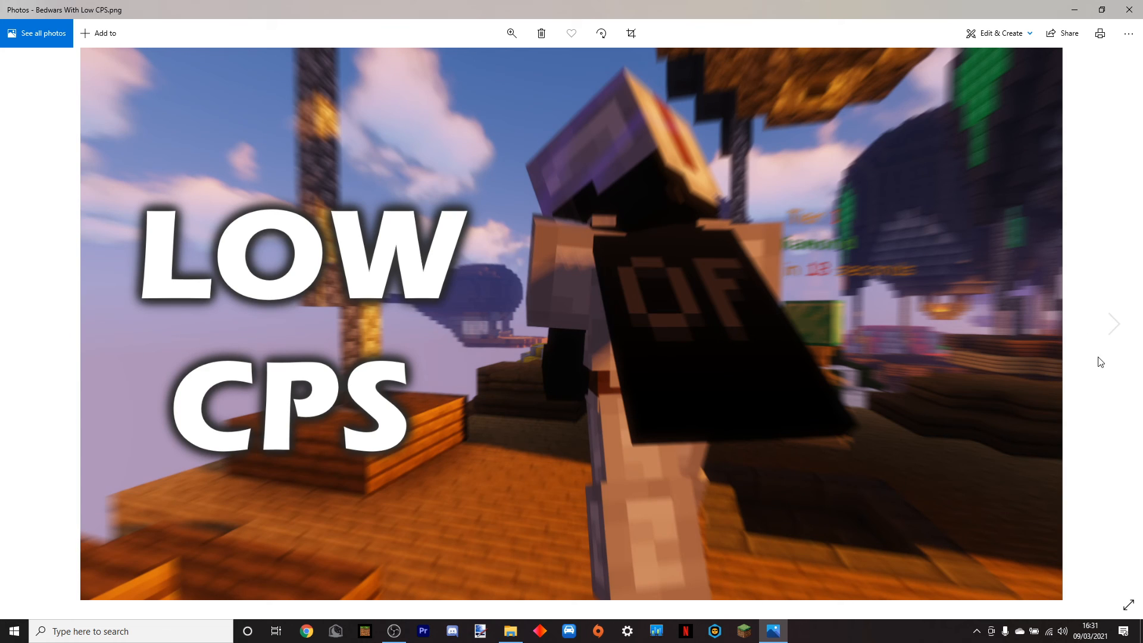
left_click(1113, 327)
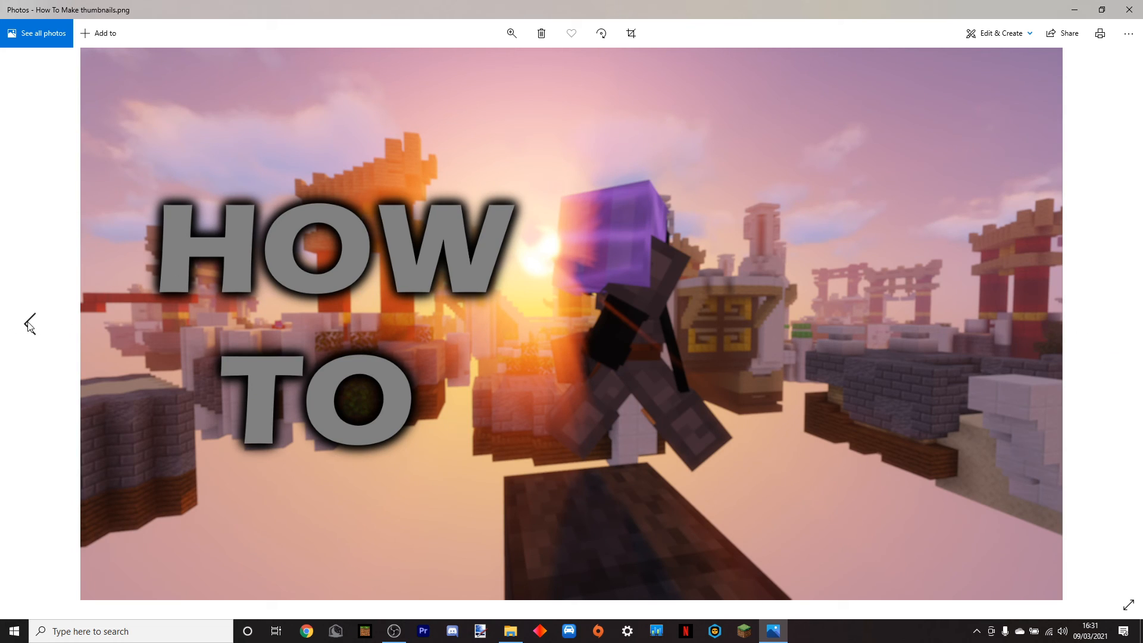
left_click(28, 324)
left_click(1111, 326)
left_click(12, 319)
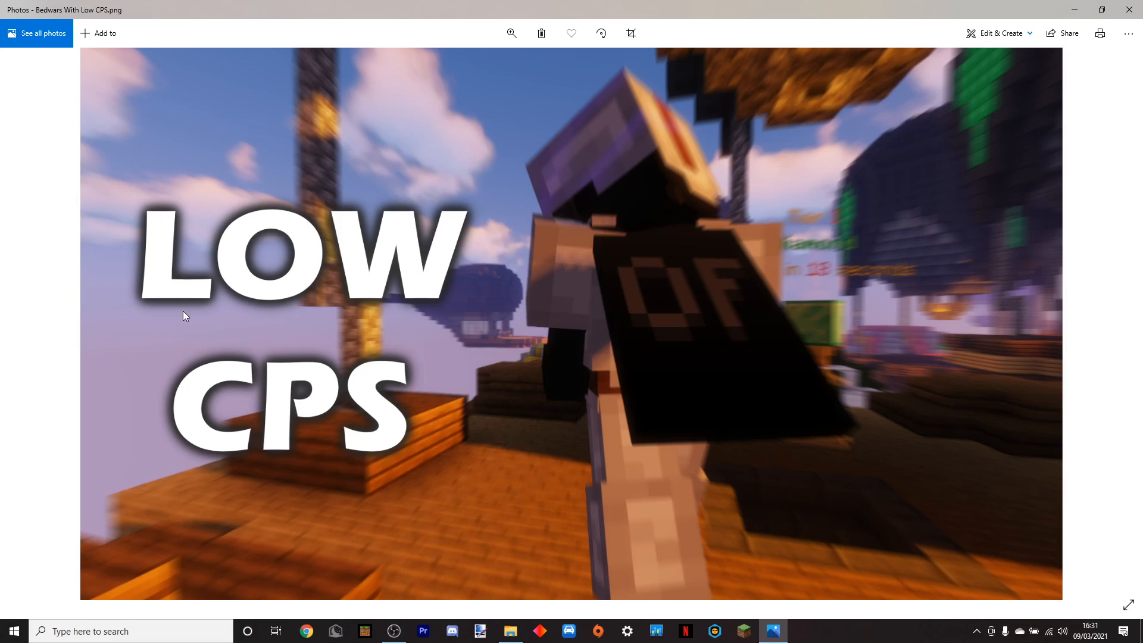
left_click(1125, 325)
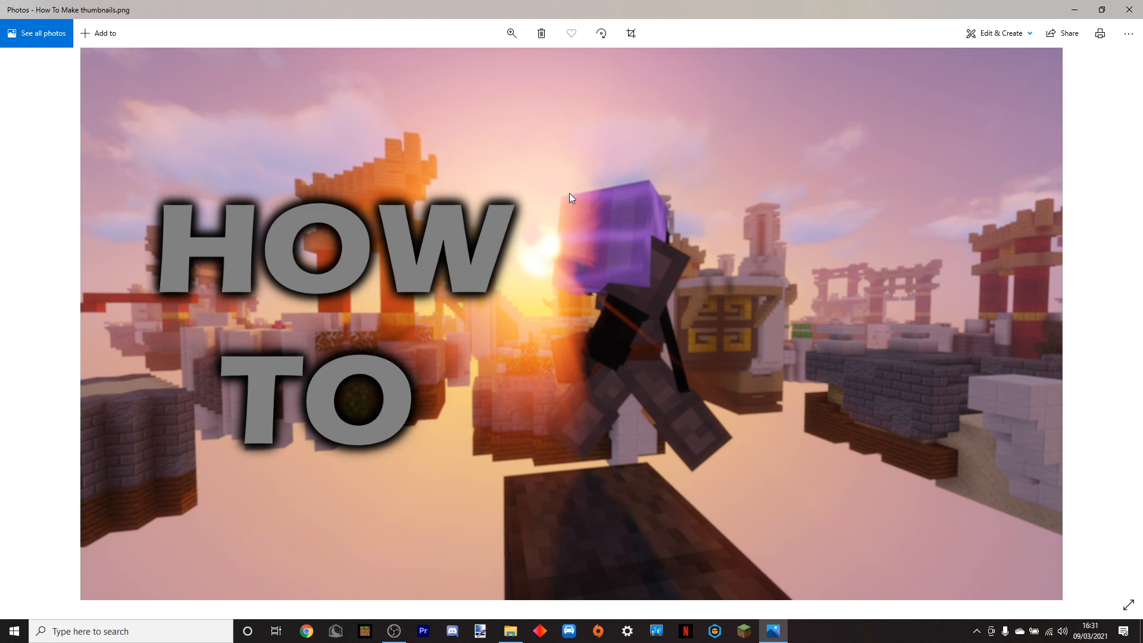
left_click(1129, 10)
left_click(728, 246)
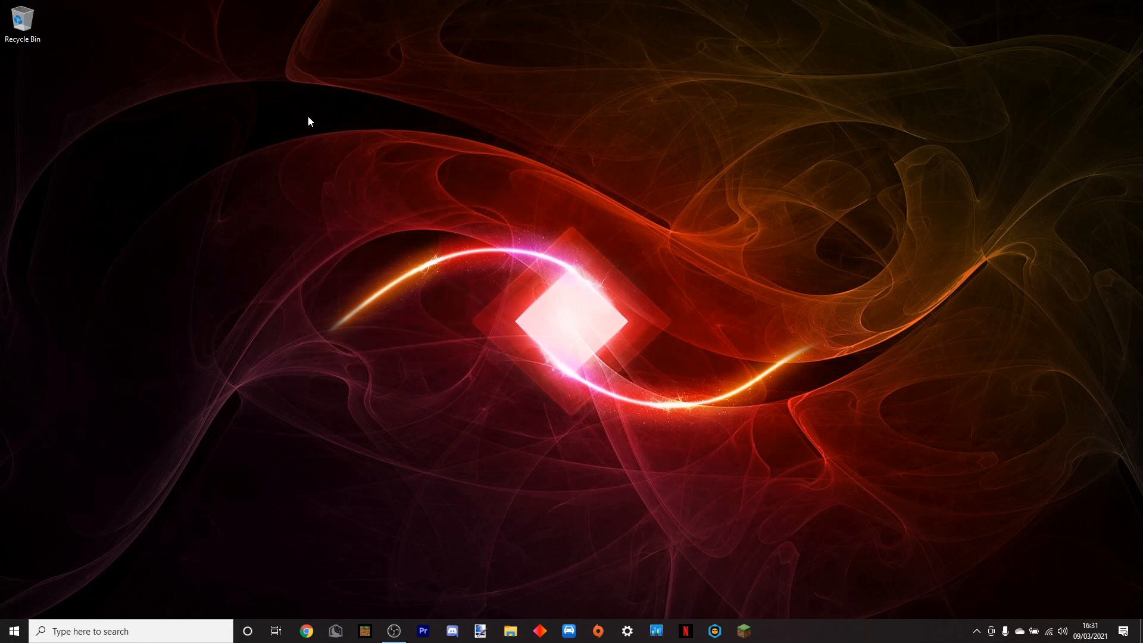
left_click_drag(213, 230, 333, 398)
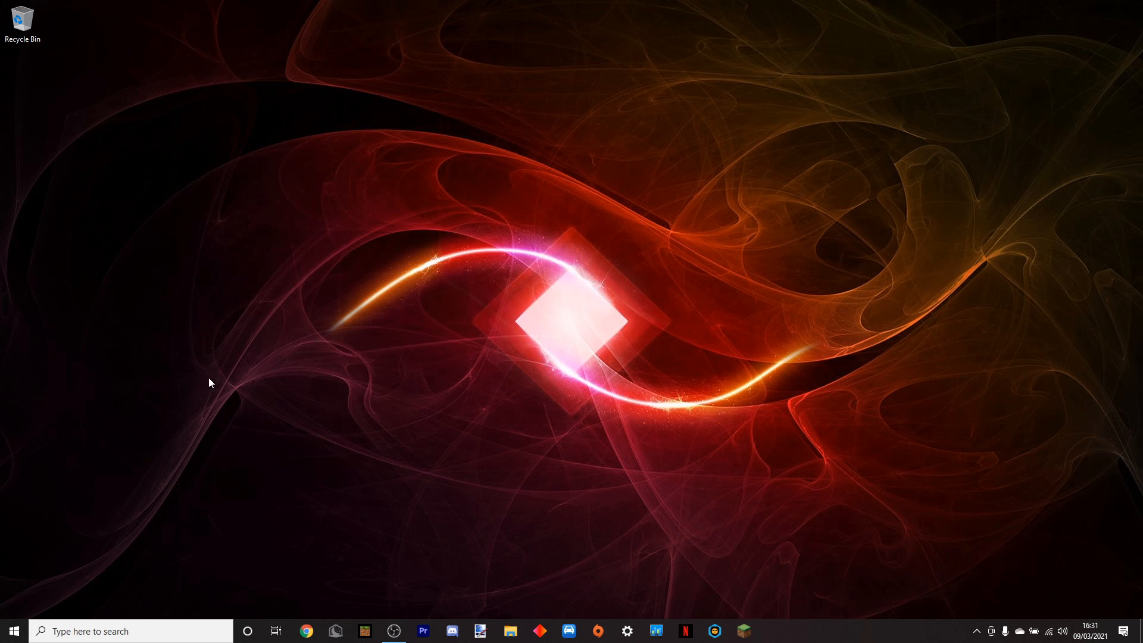